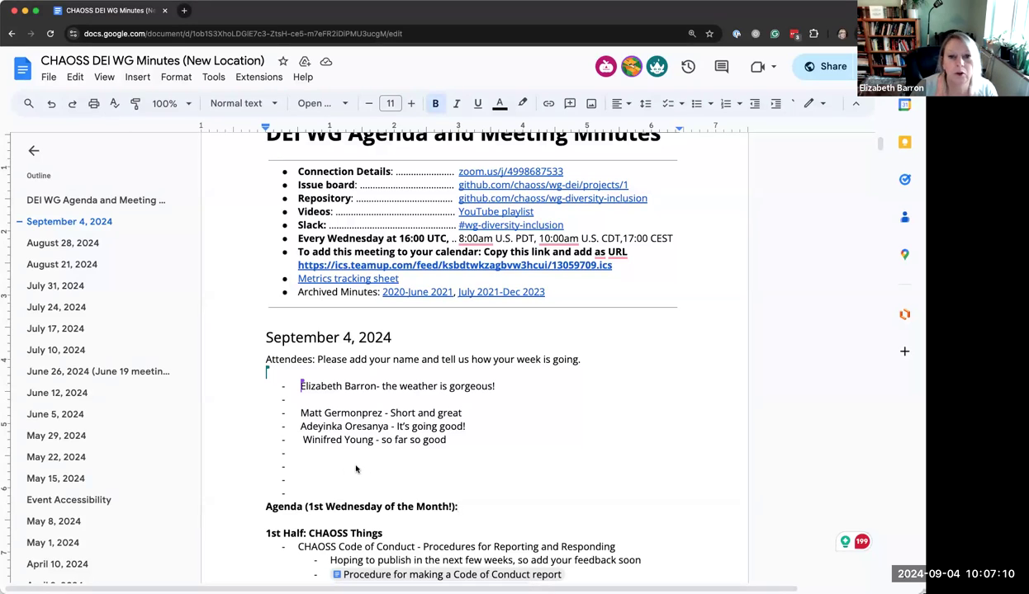
Review the September 4, 2024 agenda from the attendee list through the 2nd Half: DEI.md Things section
{"action": "scroll", "coordinate": [356, 461], "scroll_direction": "down", "scroll_amount": 1}
{"action": "scroll", "coordinate": [358, 465], "scroll_direction": "down", "scroll_amount": 1}
{"action": "scroll", "coordinate": [358, 465], "scroll_direction": "down", "scroll_amount": 5}
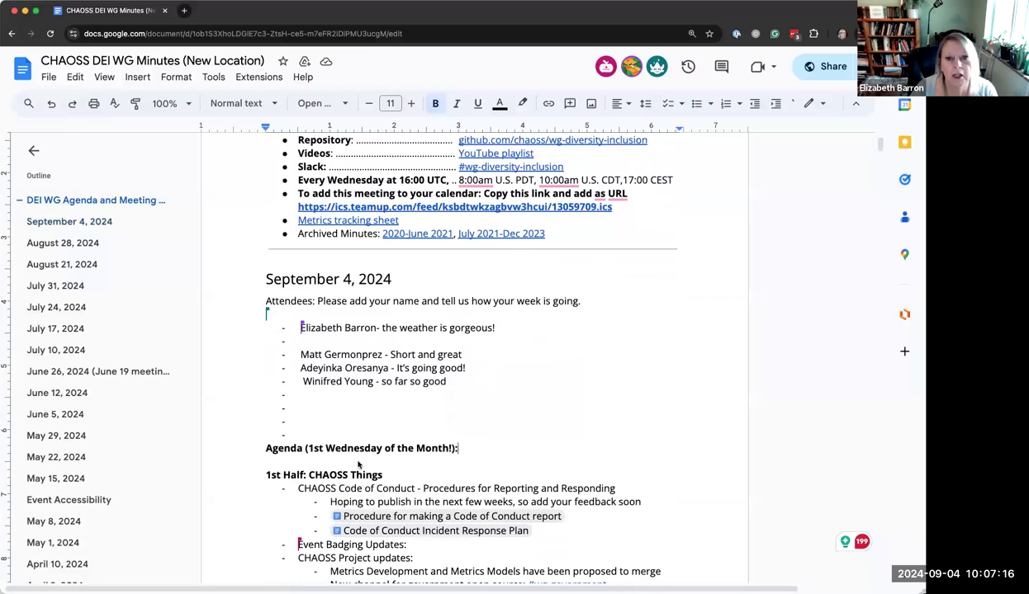
{"action": "scroll", "coordinate": [358, 465], "scroll_direction": "down", "scroll_amount": 3}
{"action": "scroll", "coordinate": [358, 464], "scroll_direction": "down", "scroll_amount": 10}
{"action": "scroll", "coordinate": [309, 516], "scroll_direction": "down", "scroll_amount": 18}
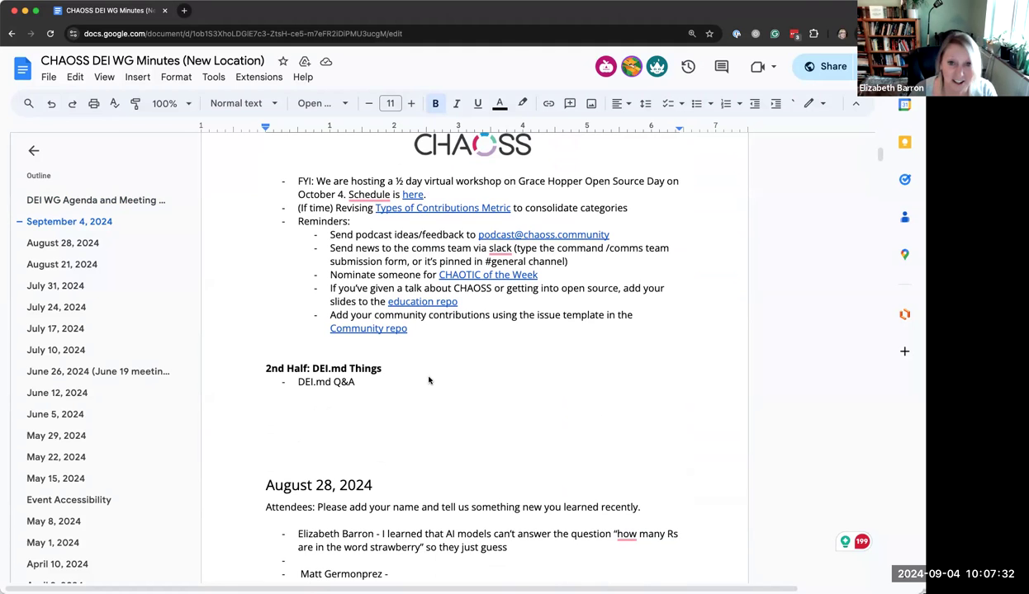
{"action": "scroll", "coordinate": [428, 381], "scroll_direction": "up", "scroll_amount": 5}
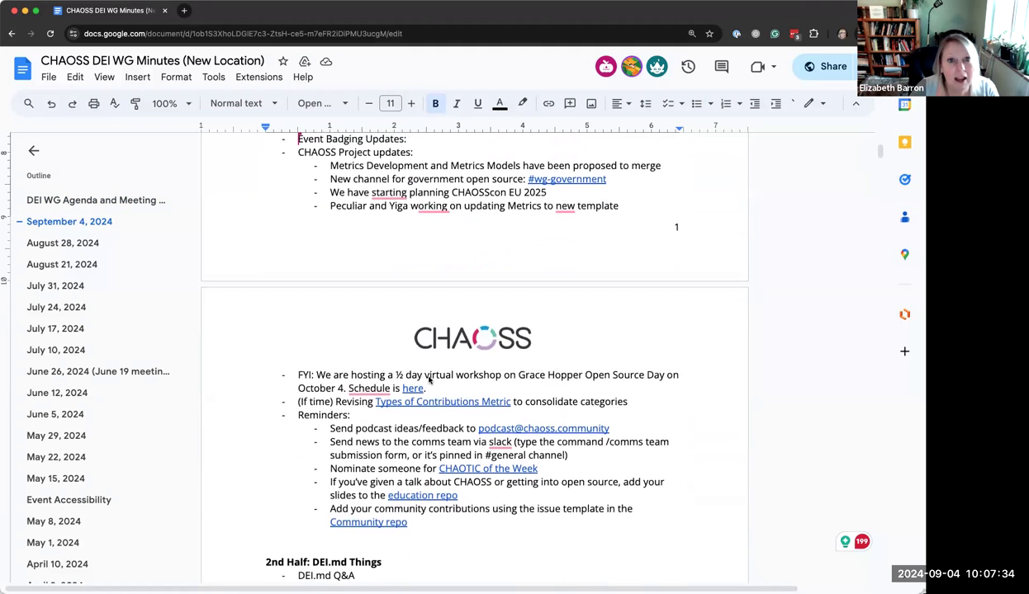
{"action": "scroll", "coordinate": [429, 380], "scroll_direction": "up", "scroll_amount": 7}
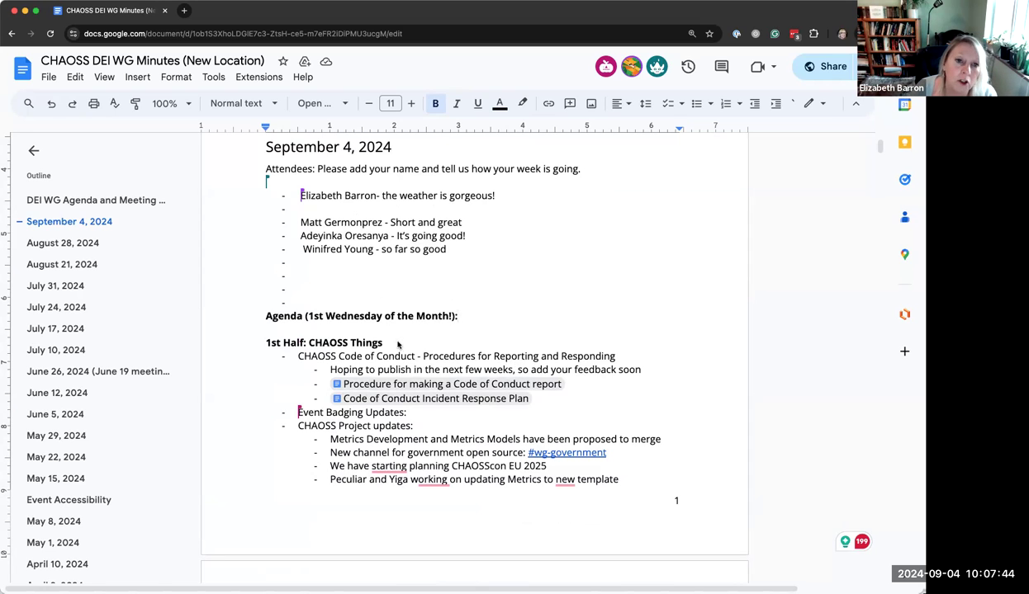
Highlight the "1st Half: CHAOSS Things" heading, followed by the Code of Conduct item with its sub-items
{"action": "left_click", "coordinate": [301, 275]}
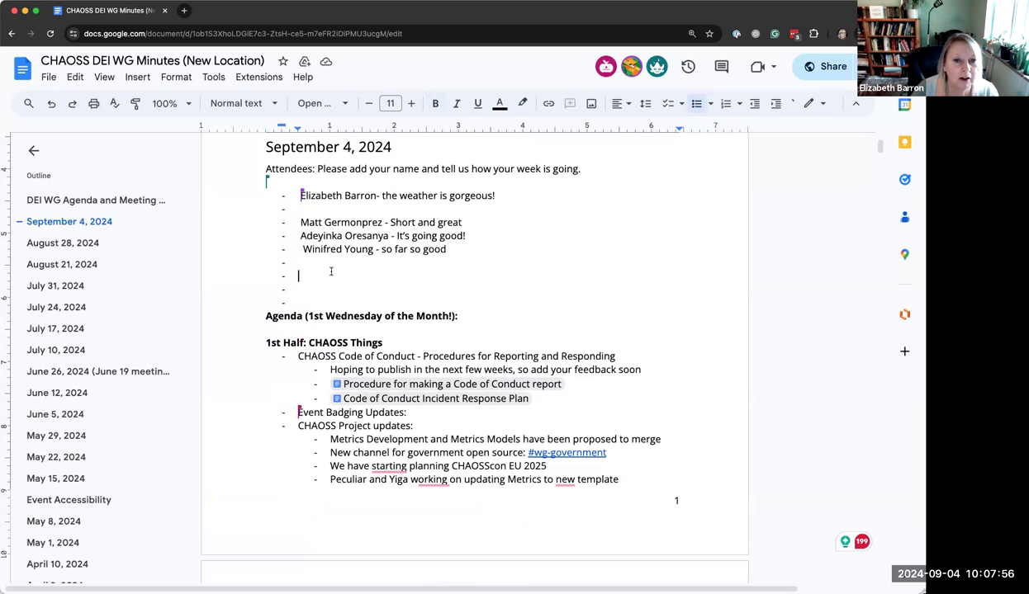
{"action": "left_click_drag", "start_coordinate": [260, 342], "coordinate": [382, 341]}
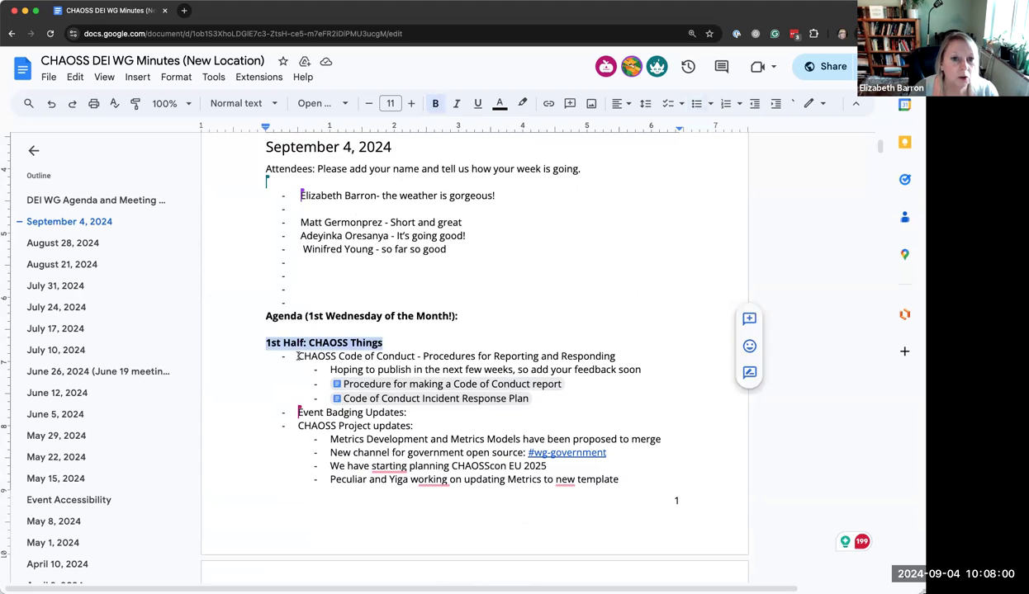
{"action": "left_click_drag", "start_coordinate": [297, 356], "coordinate": [616, 398]}
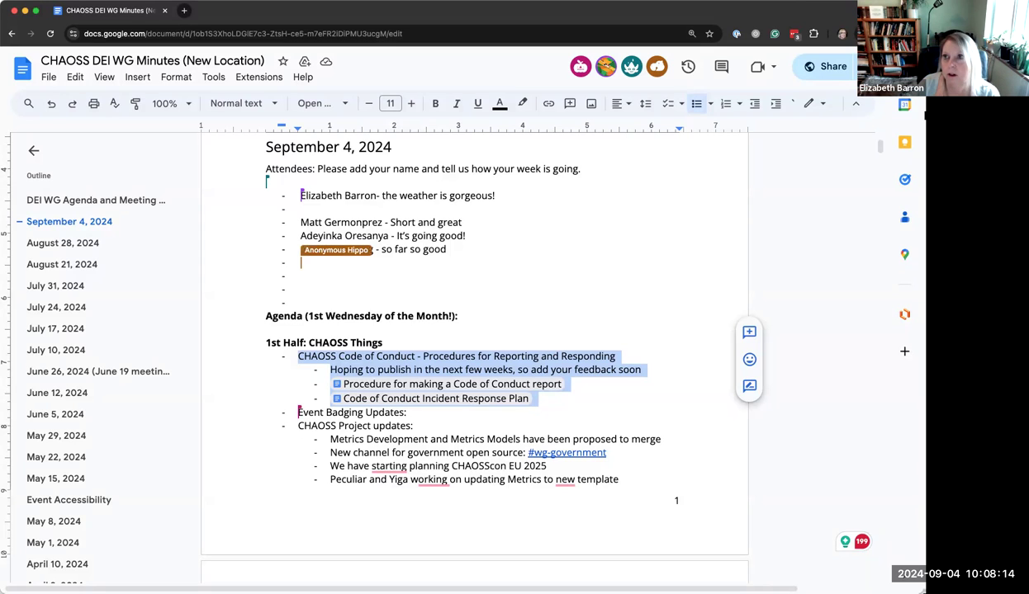
{"action": "left_click", "coordinate": [578, 397]}
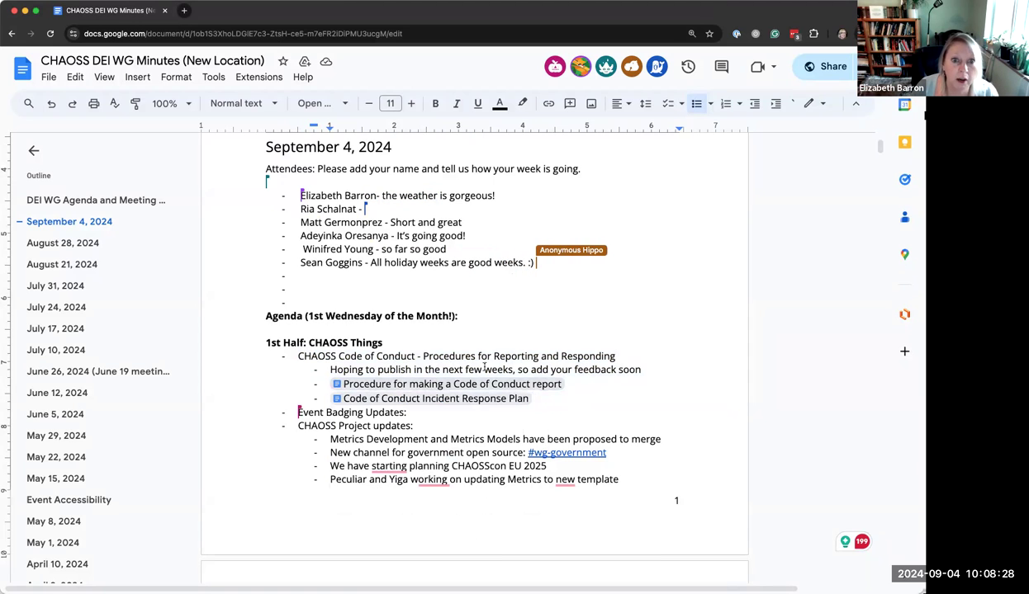
{"action": "mouse_move", "coordinate": [441, 393]}
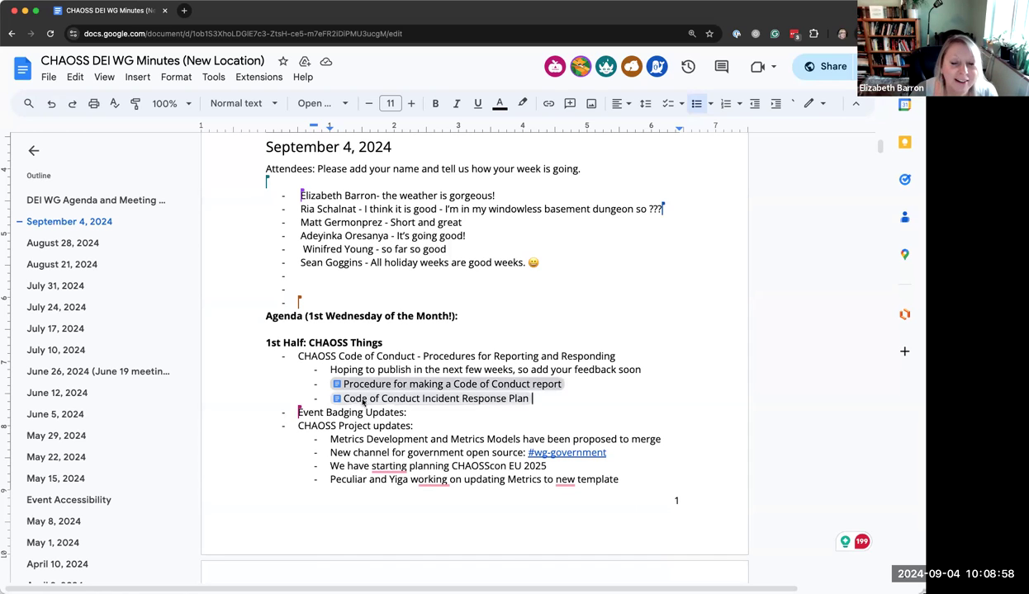
Add the sub-item "3/7 of applicants went through the Public Health Pledge badging" under Event Badging Updates
{"action": "left_click", "coordinate": [405, 413]}
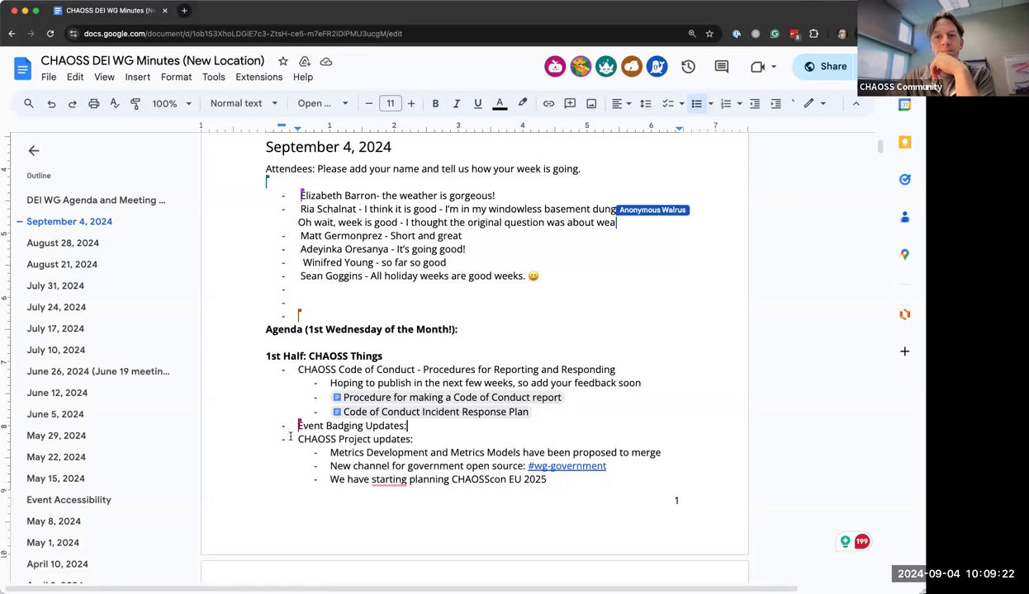
{"action": "left_click_drag", "start_coordinate": [407, 426], "coordinate": [426, 424]}
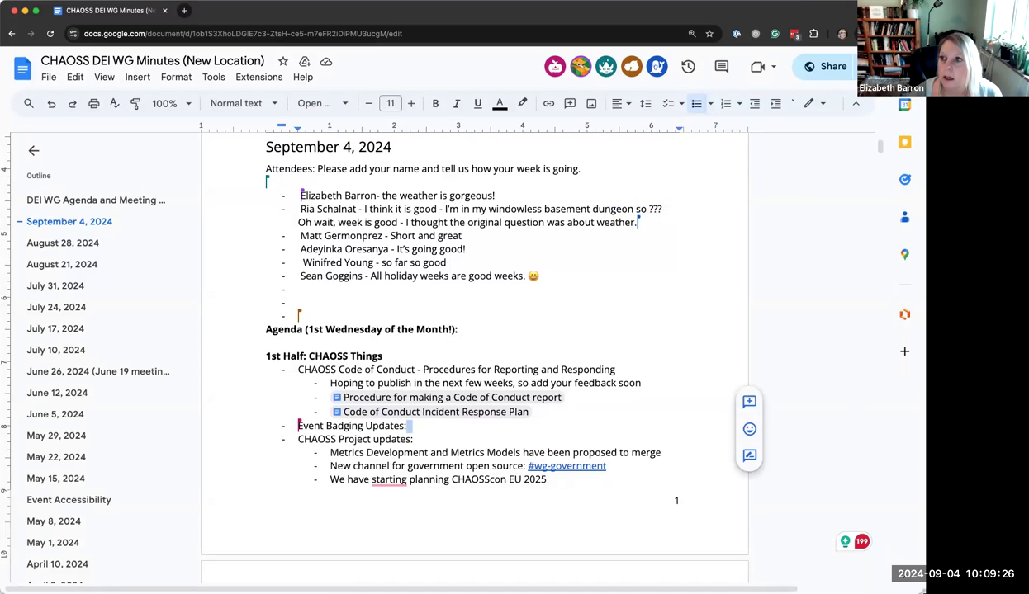
{"action": "left_click", "coordinate": [418, 426]}
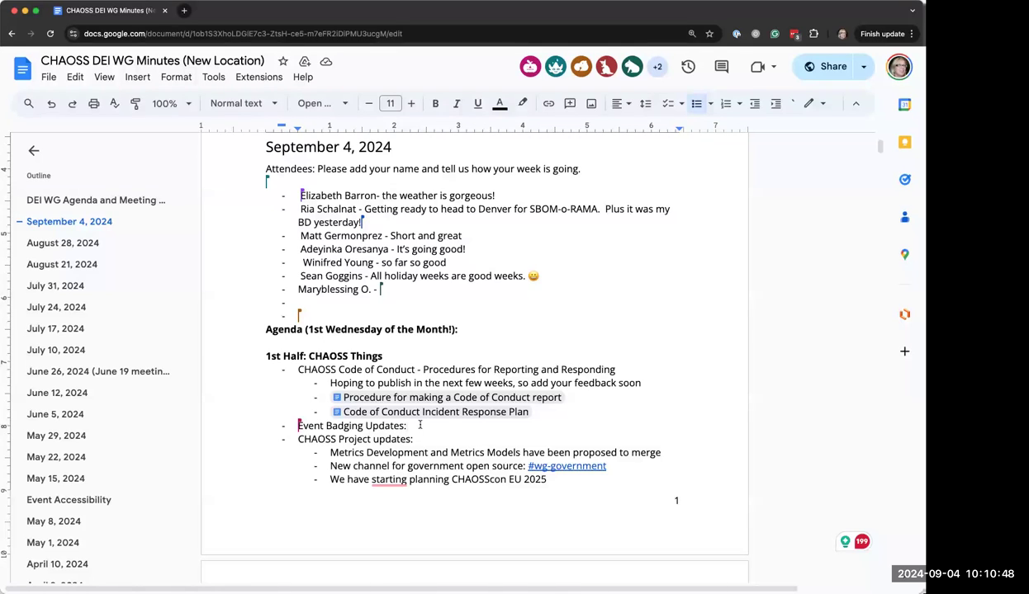
{"action": "key", "text": "Return"}
{"action": "key", "text": "Tab"}
{"action": "type", "text": "3/7 "}
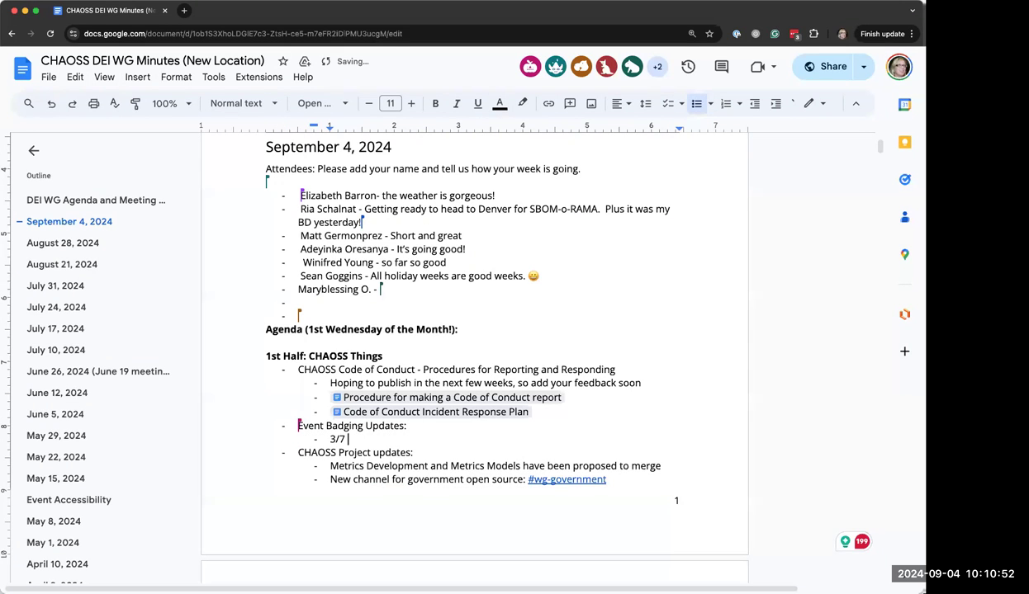
{"action": "type", "text": "of applicants went through th"}
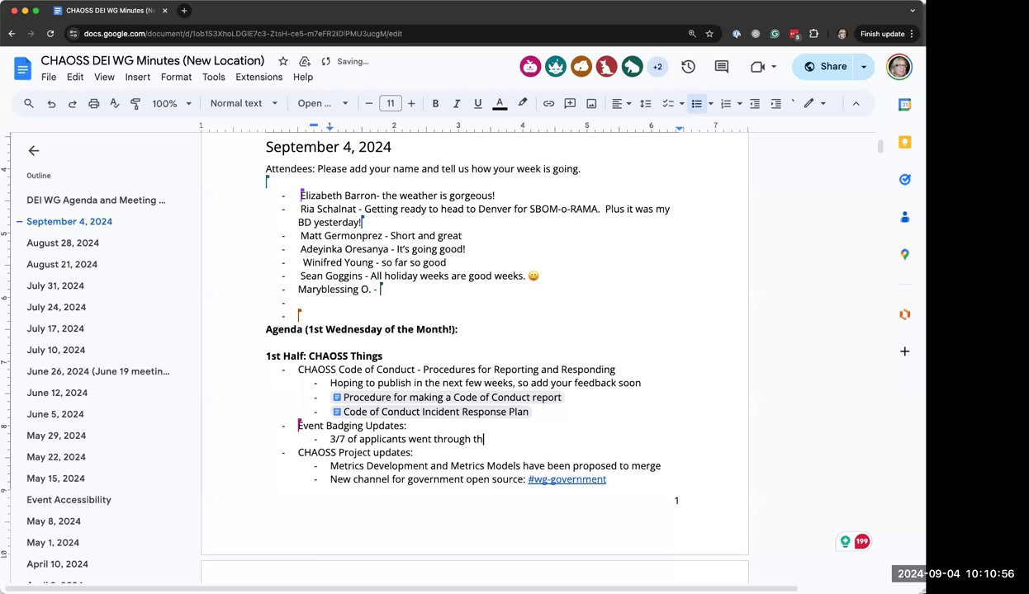
{"action": "type", "text": "e Public Health Ple"}
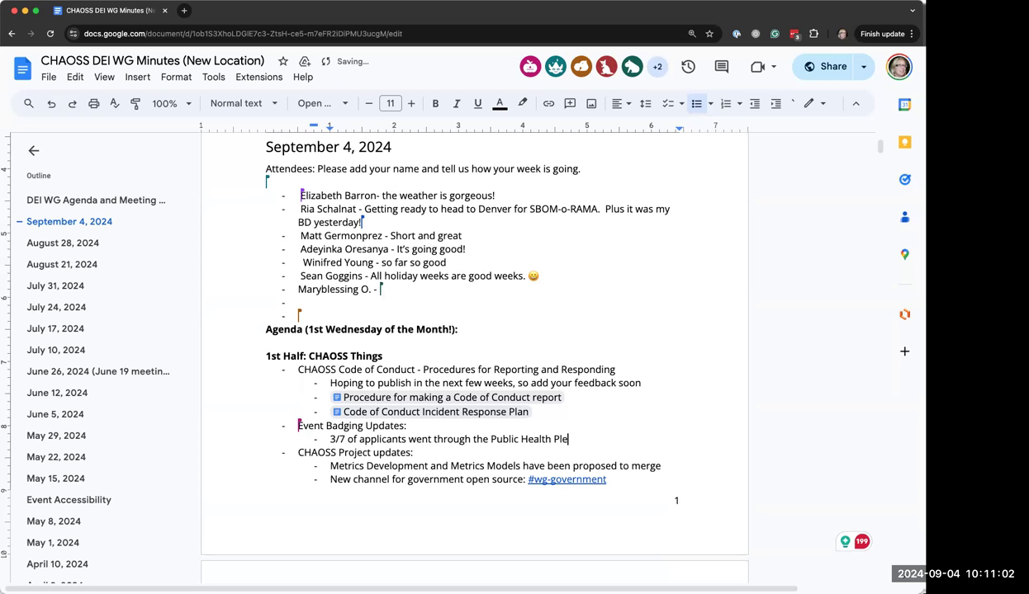
{"action": "type", "text": "dge badging"}
Add a nested bullet below the Public Health Pledge note reading "1 wasn't comfortable with the way the pledge badging was worded"
{"action": "key", "text": "Return"}
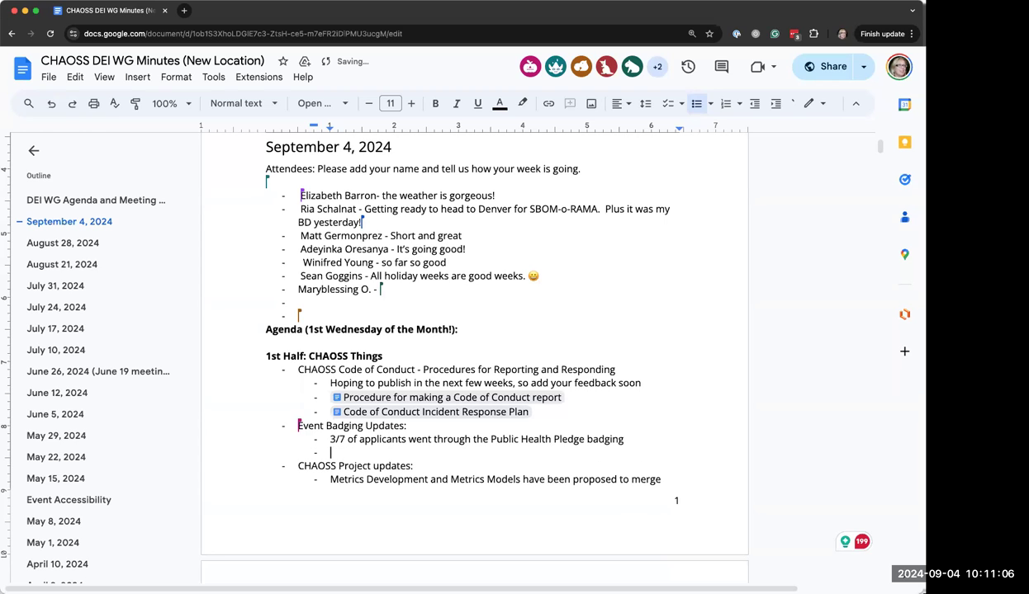
{"action": "key", "text": "Tab"}
{"action": "type", "text": "1 wasn't comfor"}
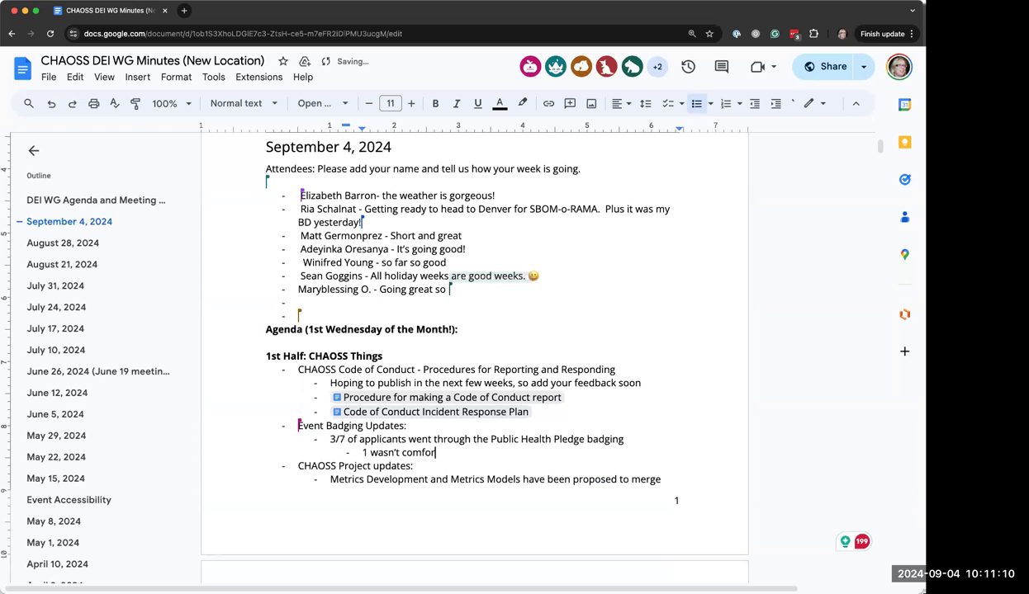
{"action": "type", "text": "table with t"}
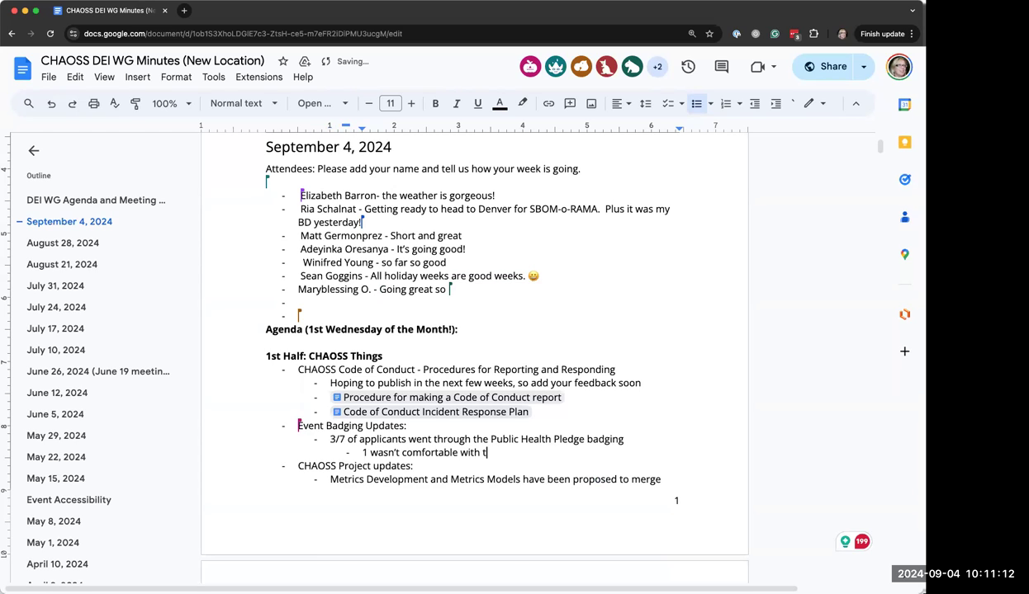
{"action": "type", "text": "he way the "}
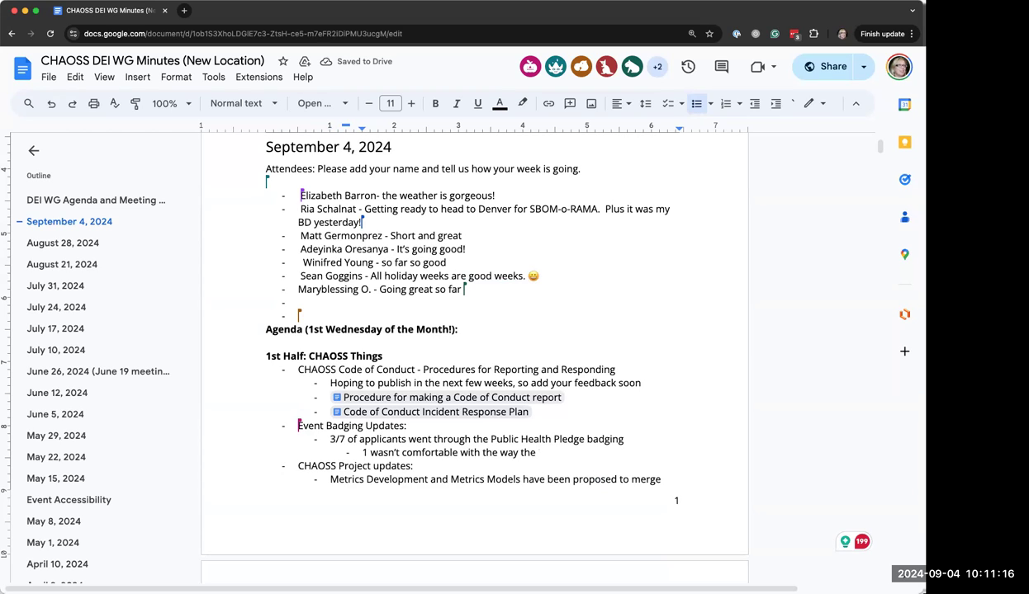
{"action": "type", "text": "bading"}
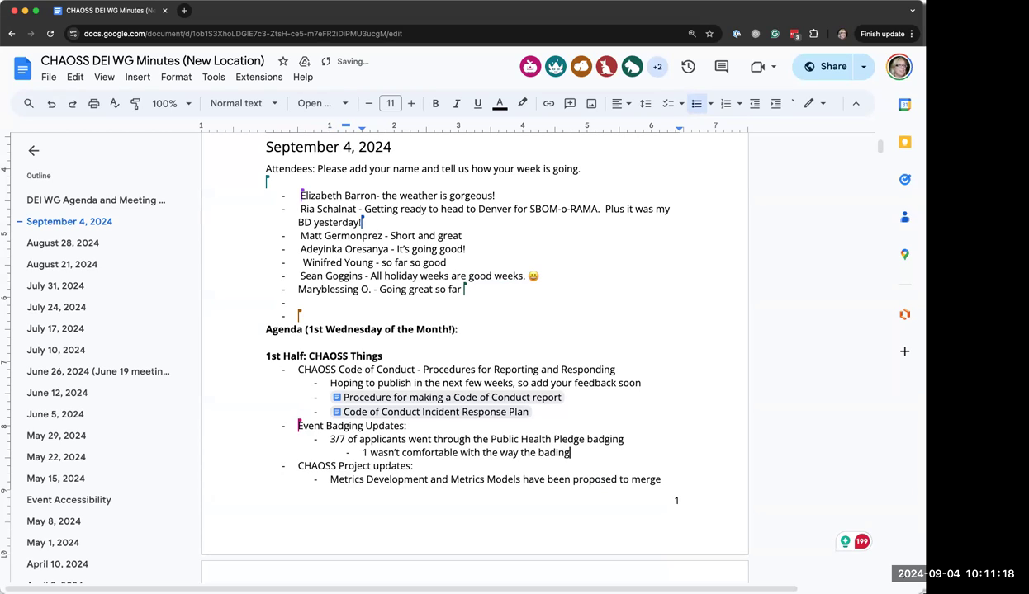
{"action": "key", "text": "BackSpace"}
{"action": "key", "text": "BackSpace"}
{"action": "key", "text": "BackSpace"}
{"action": "key", "text": "BackSpace"}
{"action": "key", "text": "BackSpace"}
{"action": "key", "text": "BackSpace"}
{"action": "type", "text": "pledge badging "}
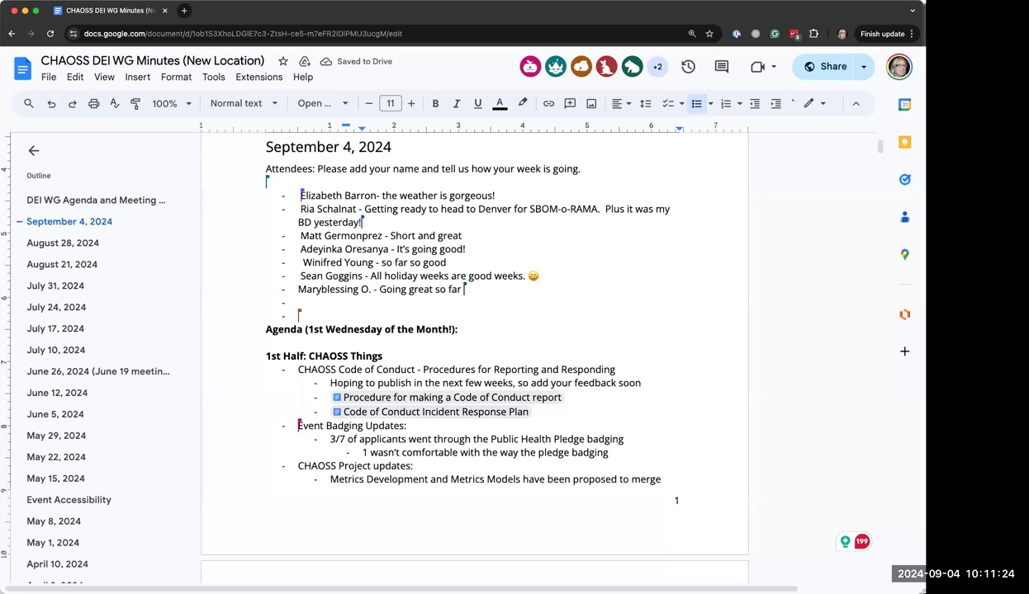
{"action": "type", "text": "was worded"}
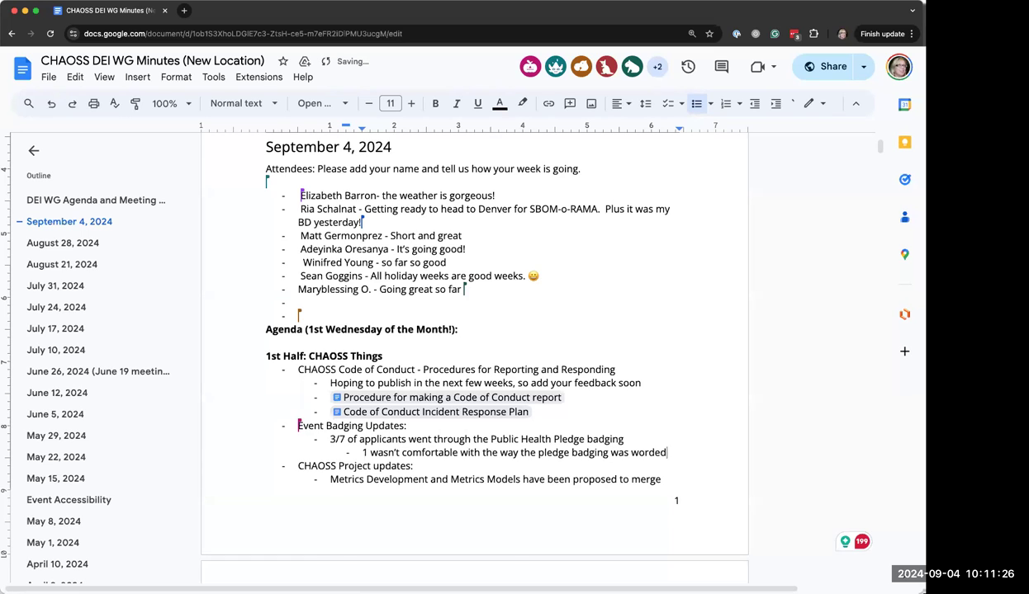
Add another bullet at the same nested level reading "1 didn't have the resources"
{"action": "key", "text": "Return"}
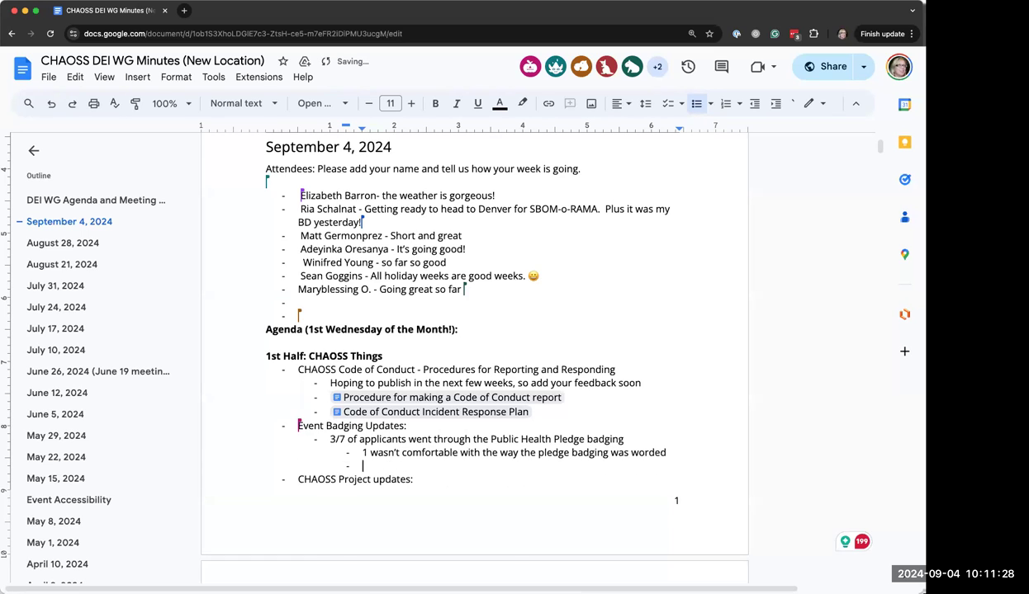
{"action": "type", "text": "1 didn't have the resources"}
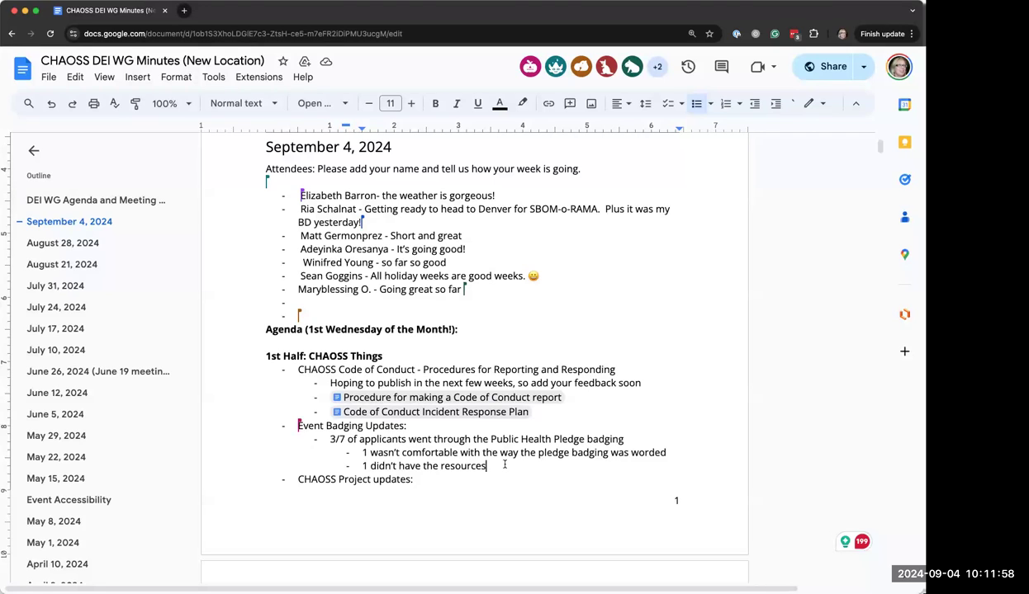
{"action": "left_click", "coordinate": [498, 468]}
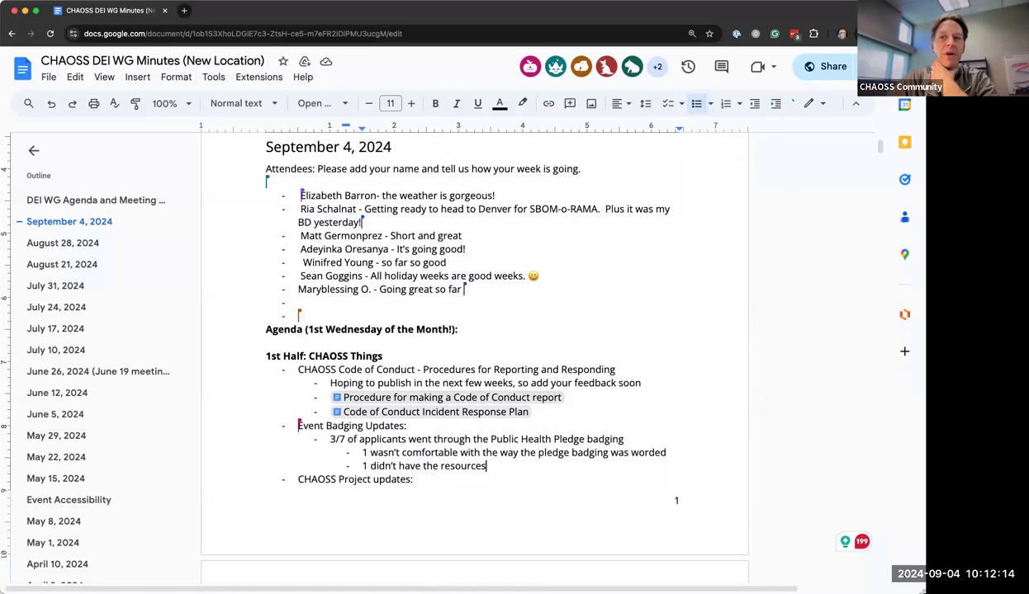
Search the web for "public health pledge" in a new browser tab and open the Event Badging page on publichealthpledge.com
{"action": "left_click", "coordinate": [182, 10]}
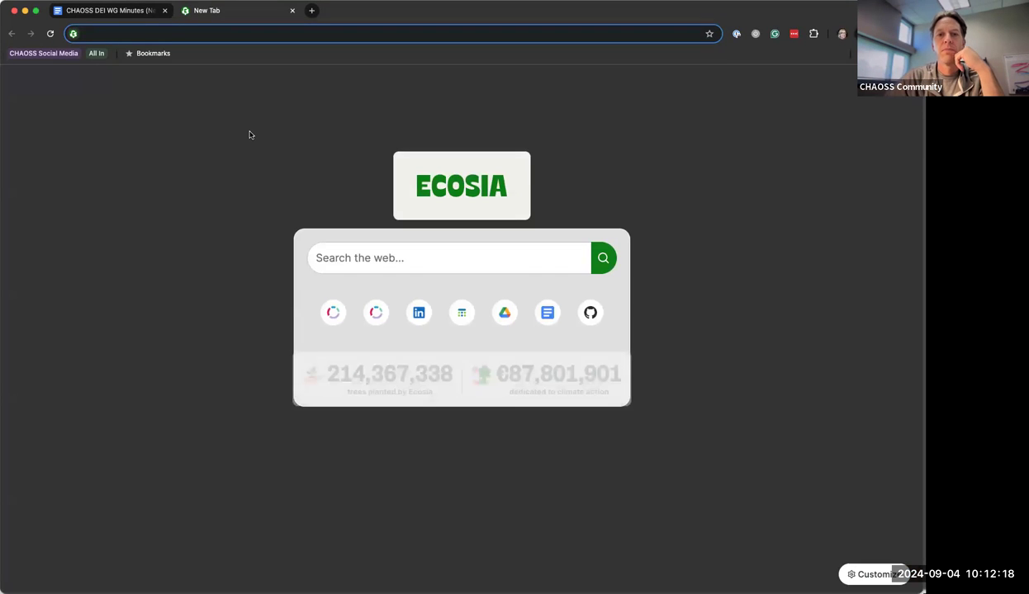
{"action": "type", "text": "public health pledge"}
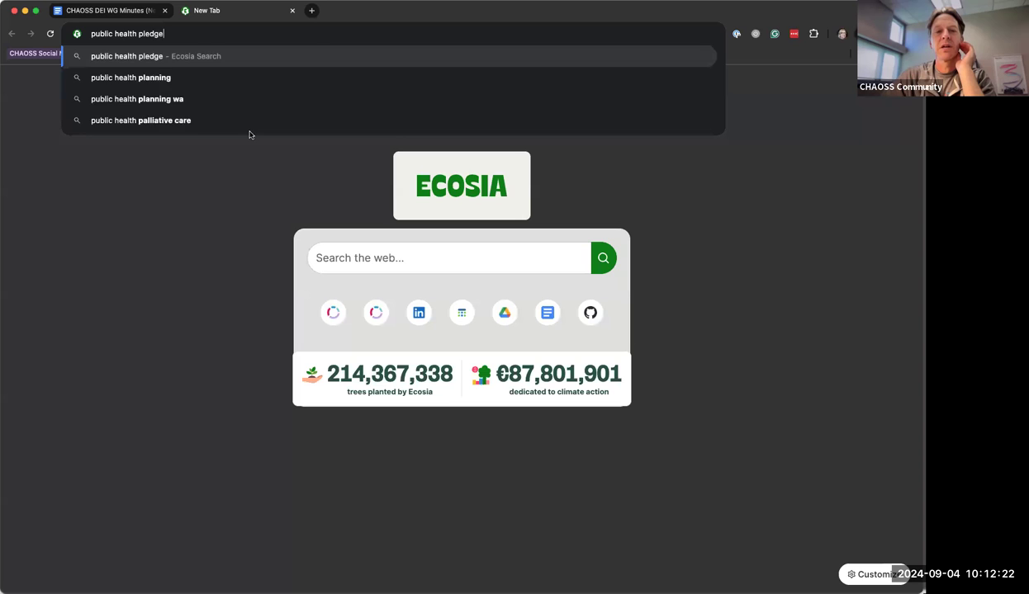
{"action": "key", "text": "Return"}
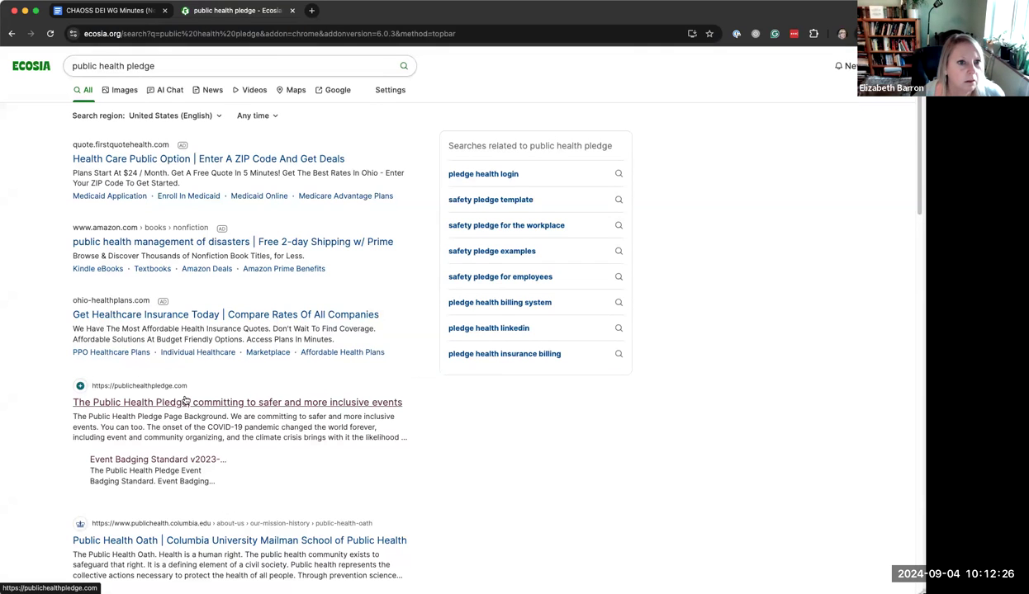
{"action": "left_click", "coordinate": [335, 411]}
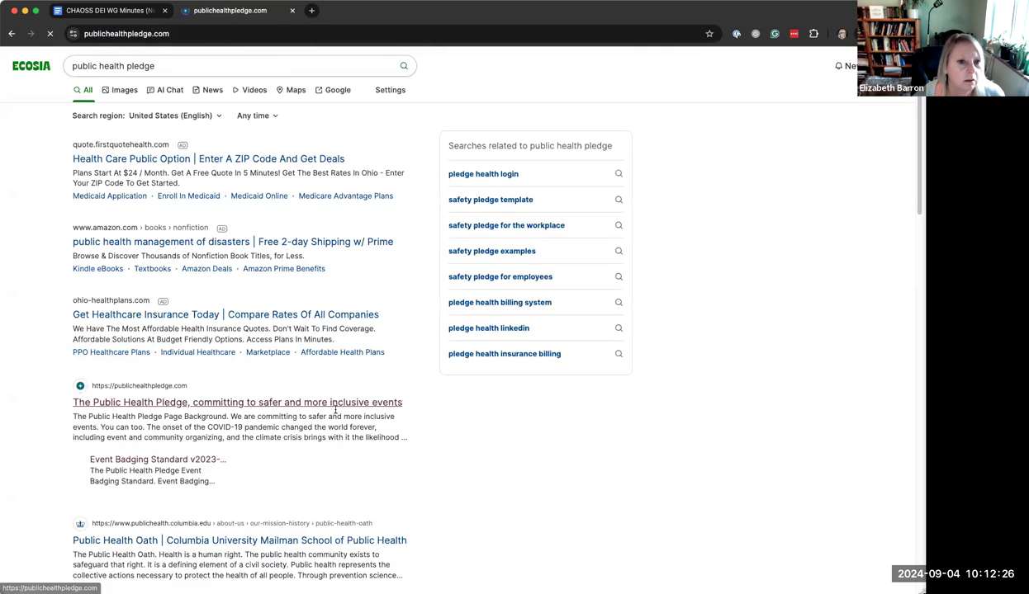
{"action": "left_click", "coordinate": [176, 73]}
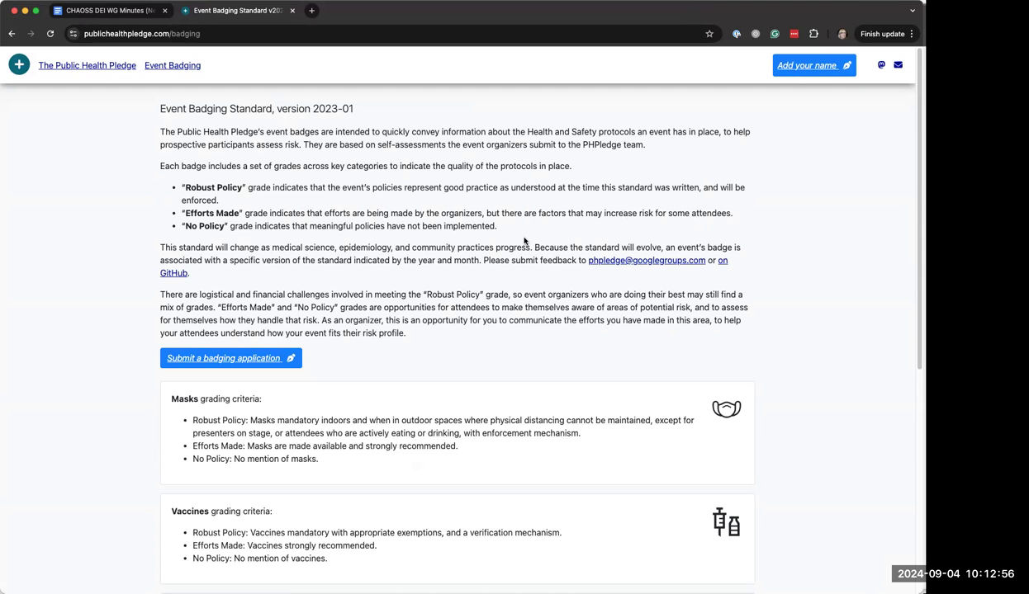
Examine the Event Badging Standard's grading criteria for masks, vaccines, tests, ventilation and alternatives
{"action": "scroll", "coordinate": [456, 276], "scroll_direction": "down", "scroll_amount": 1}
{"action": "scroll", "coordinate": [456, 277], "scroll_direction": "down", "scroll_amount": 3}
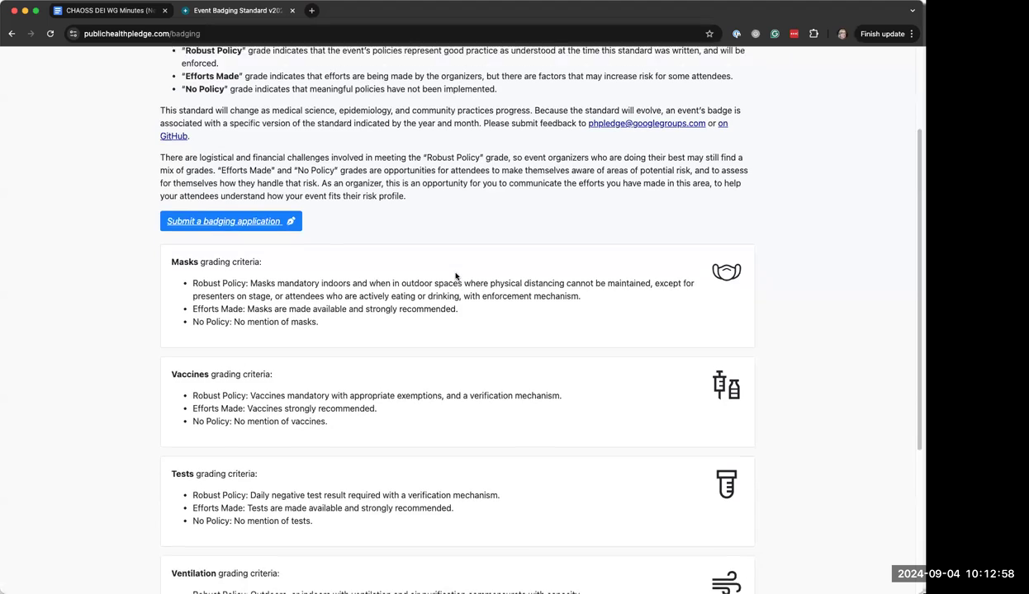
{"action": "scroll", "coordinate": [456, 277], "scroll_direction": "down", "scroll_amount": 1}
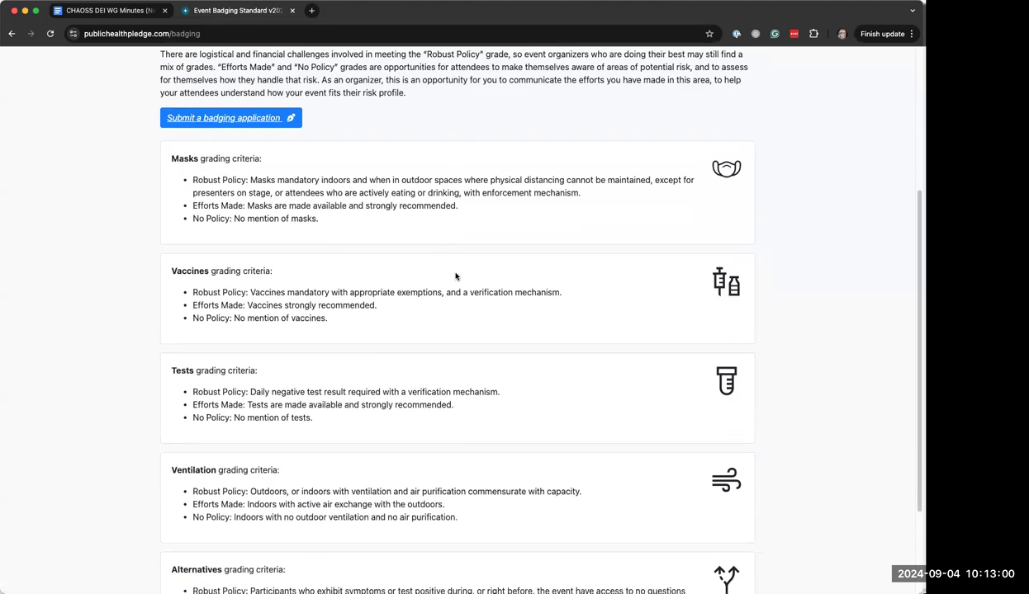
{"action": "scroll", "coordinate": [456, 277], "scroll_direction": "down", "scroll_amount": 3}
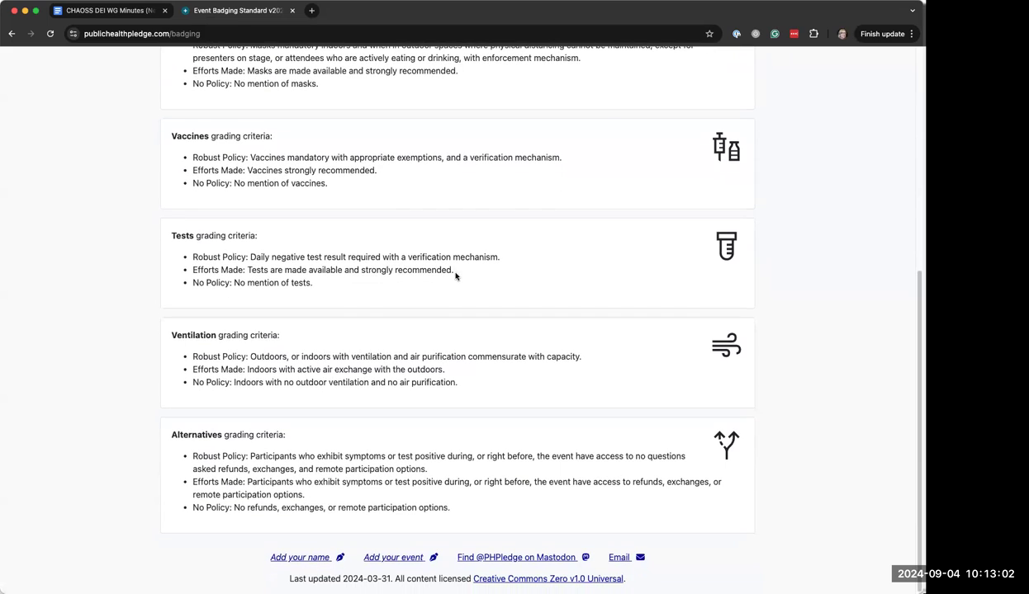
{"action": "scroll", "coordinate": [456, 277], "scroll_direction": "up", "scroll_amount": 8}
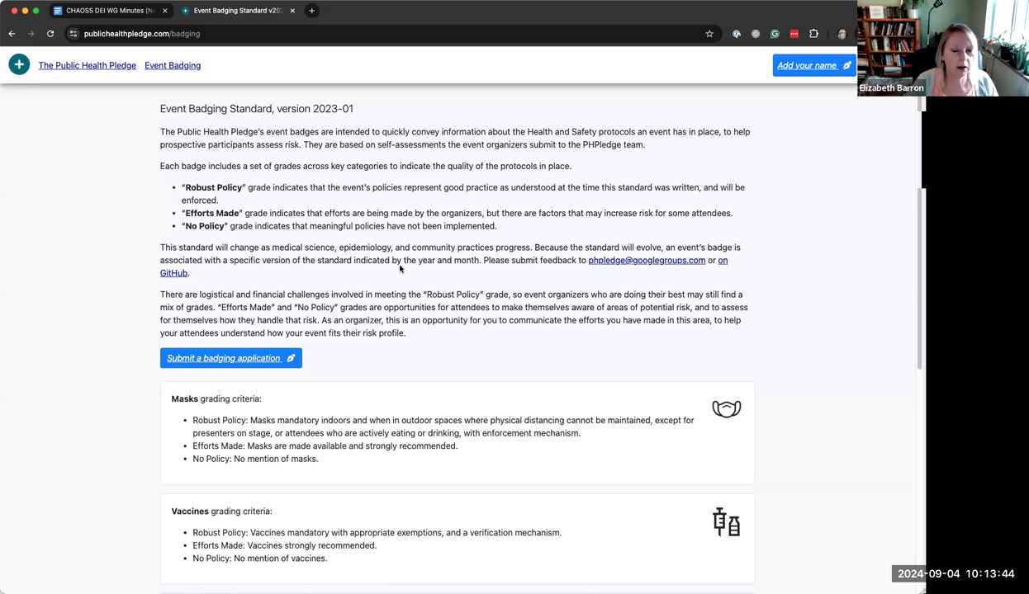
{"action": "scroll", "coordinate": [446, 305], "scroll_direction": "down", "scroll_amount": 5}
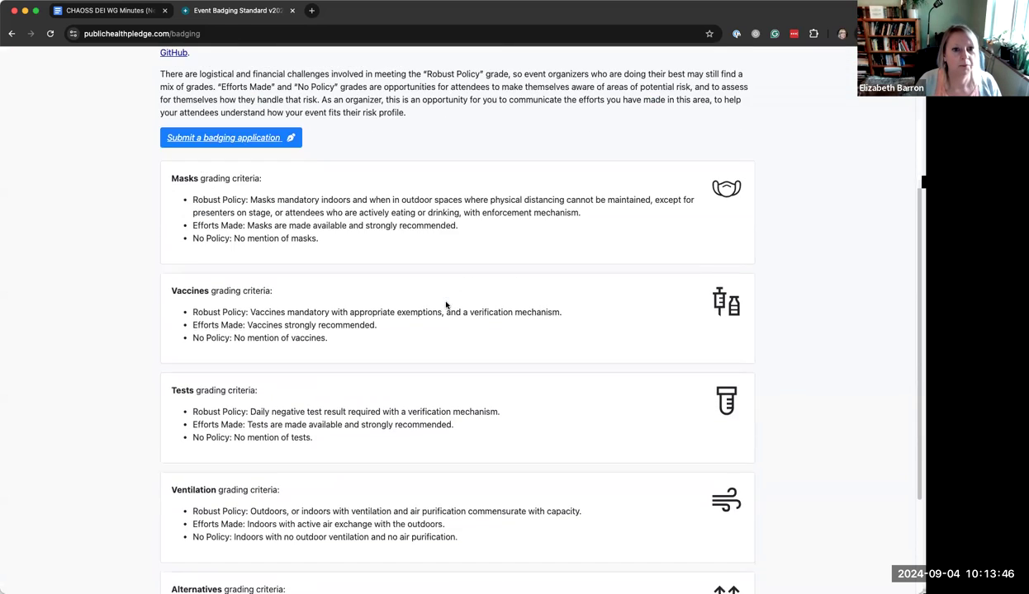
Return to the meeting minutes and add a bullet under Event Badging Updates reading "Maybe we can change our wording to just ask"
{"action": "scroll", "coordinate": [445, 305], "scroll_direction": "down", "scroll_amount": 2}
{"action": "scroll", "coordinate": [446, 306], "scroll_direction": "up", "scroll_amount": 6}
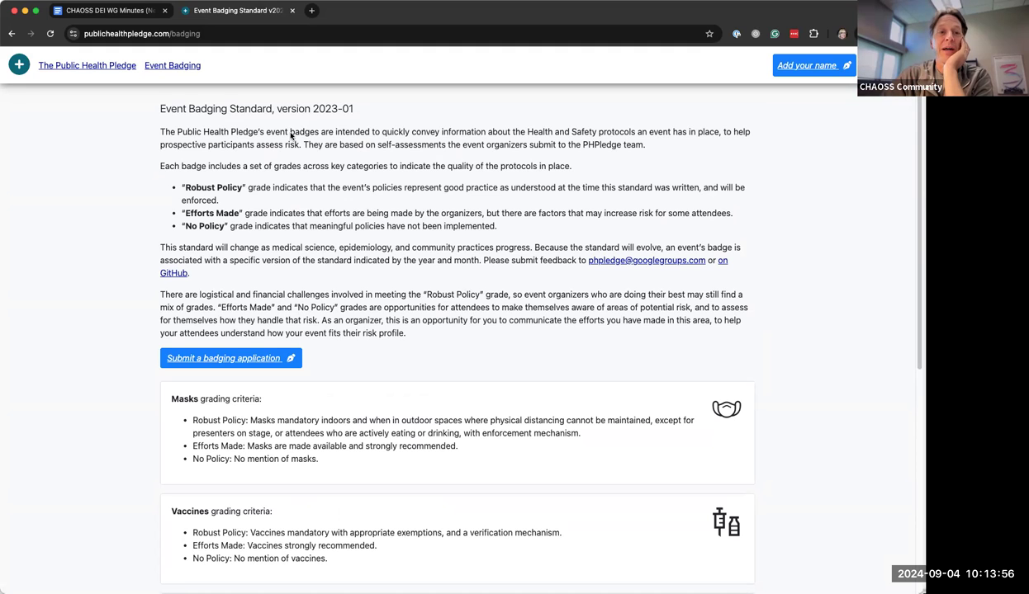
{"action": "left_click", "coordinate": [98, 10]}
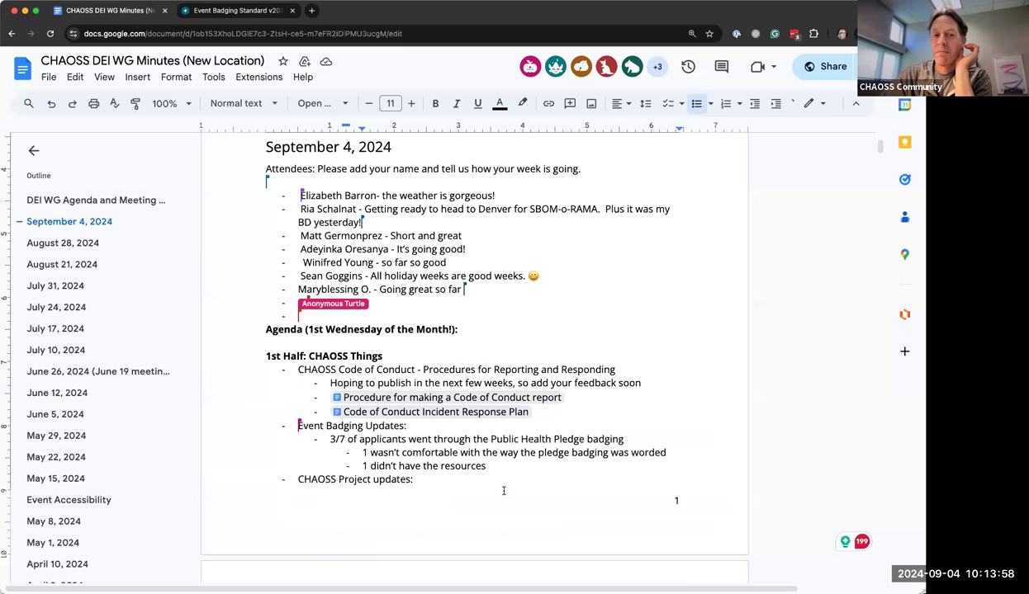
{"action": "key", "text": "Return"}
{"action": "key", "text": "shift+Tab"}
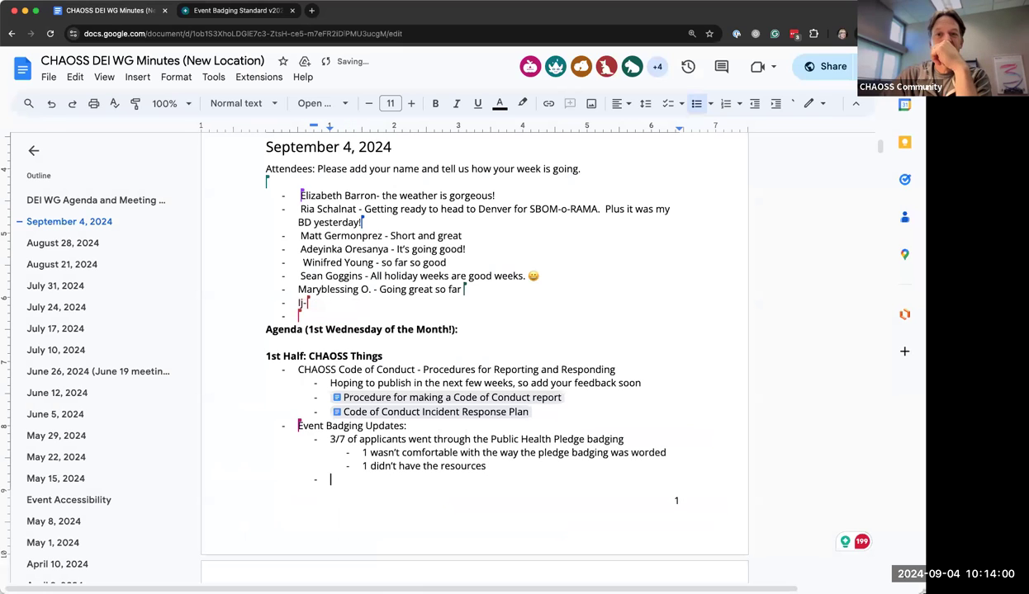
{"action": "type", "text": "<"}
{"action": "key", "text": "BackSpace"}
{"action": "type", "text": "Mayb"}
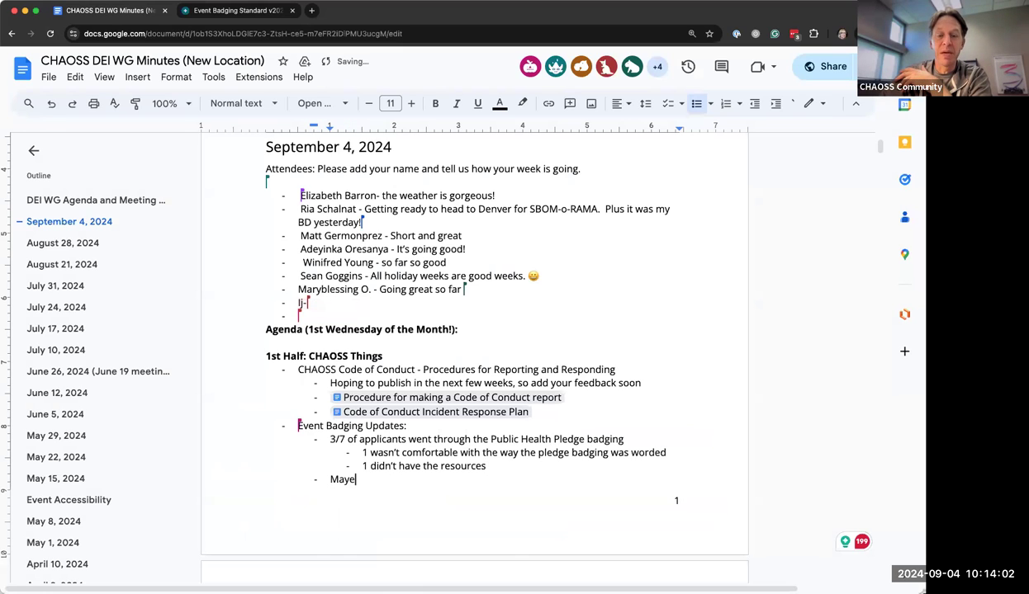
{"action": "type", "text": "e we can"}
{"action": "key", "text": "BackSpace"}
{"action": "key", "text": "BackSpace"}
{"action": "type", "text": "an change our "}
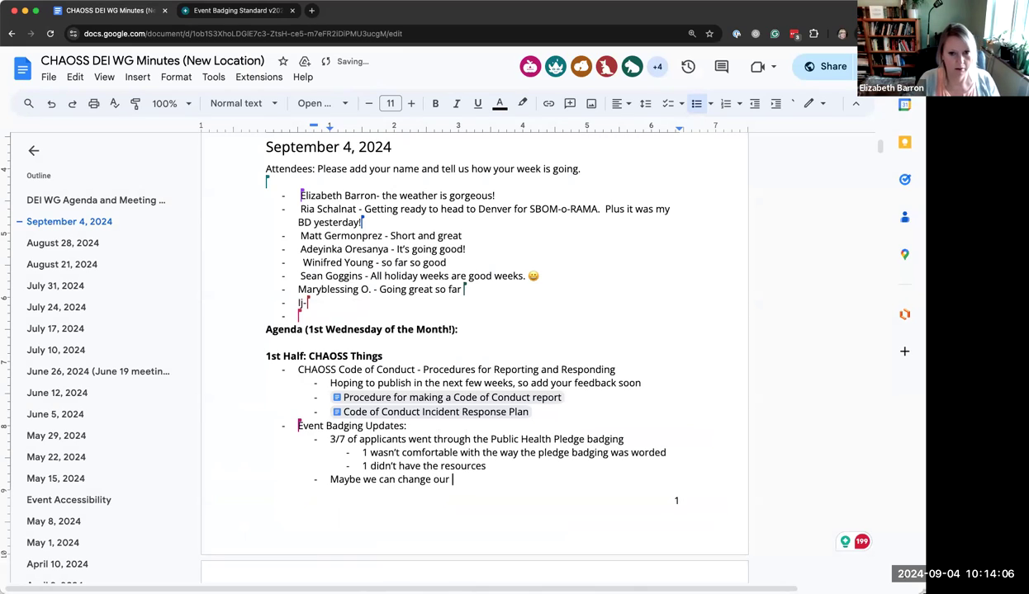
{"action": "type", "text": "wording to just aks"}
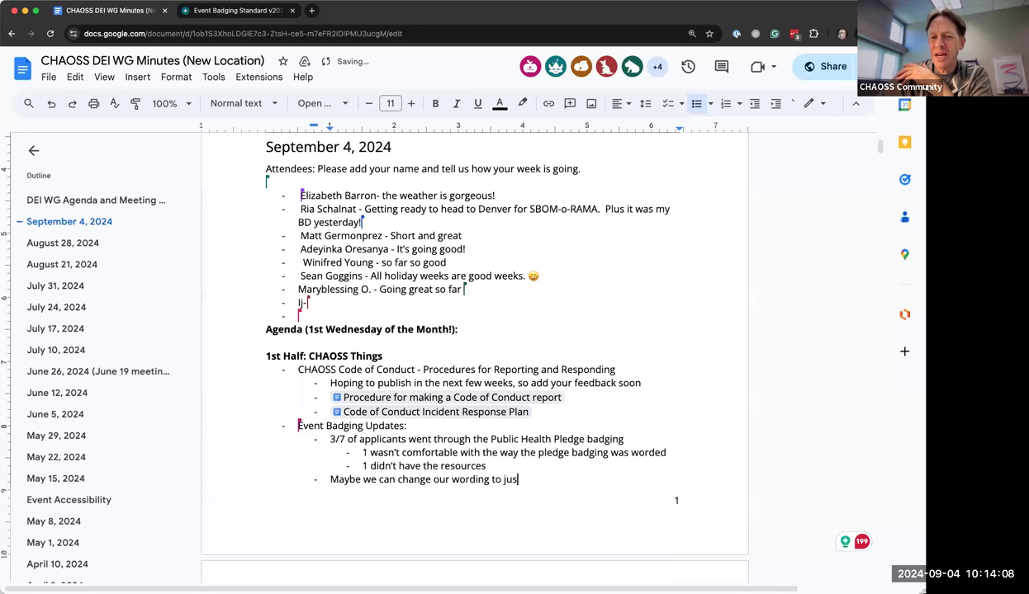
{"action": "key", "text": "BackSpace"}
{"action": "key", "text": "BackSpace"}
{"action": "type", "text": "sk"}
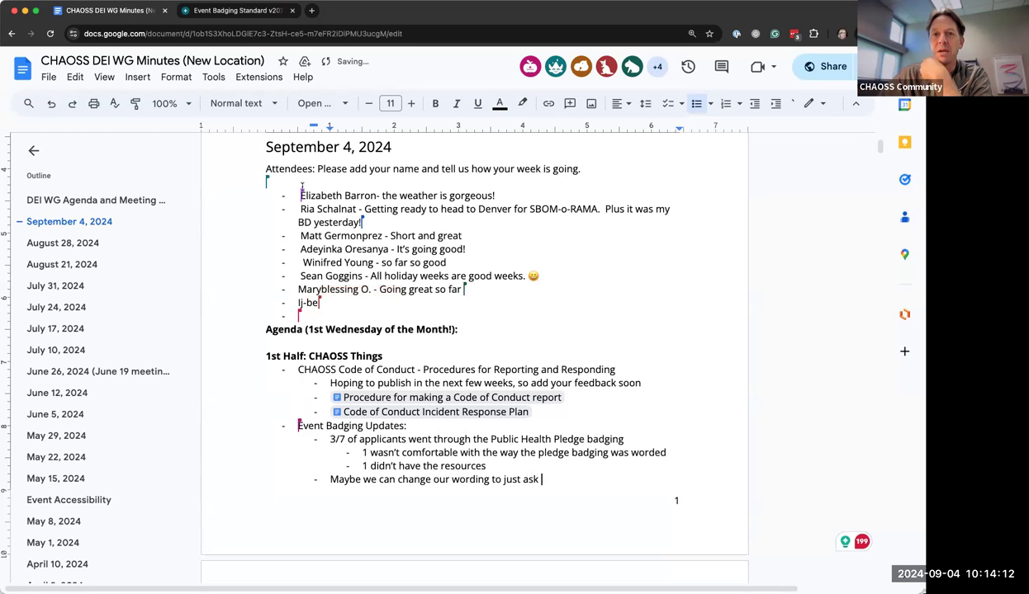
Open chaoss.community in a new browser tab and go through its event badging information to the DEI event badge application page
{"action": "left_click", "coordinate": [313, 12]}
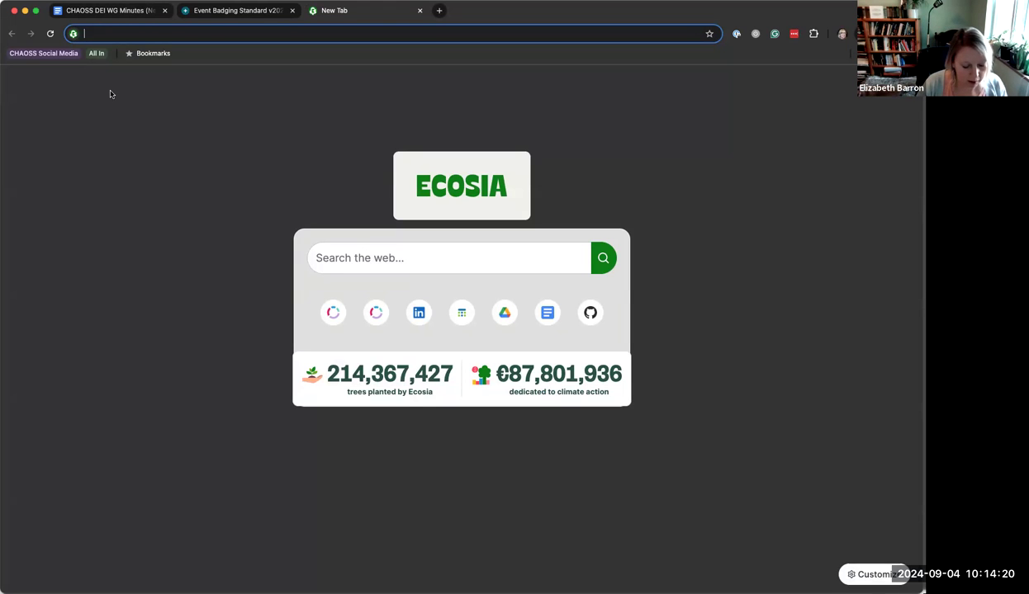
{"action": "type", "text": "chaoss.community"}
{"action": "key", "text": "Return"}
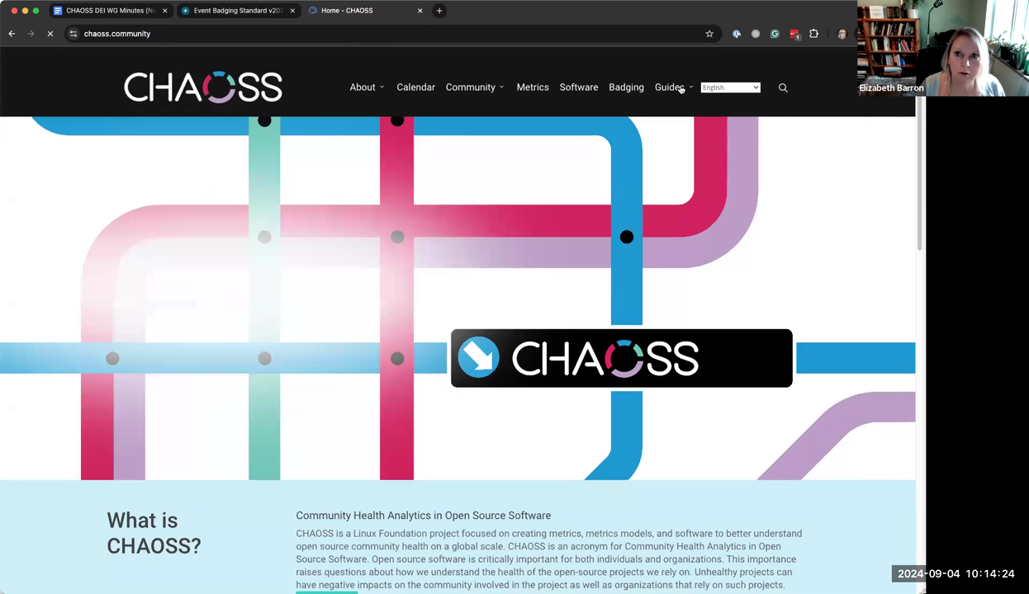
{"action": "left_click", "coordinate": [630, 89]}
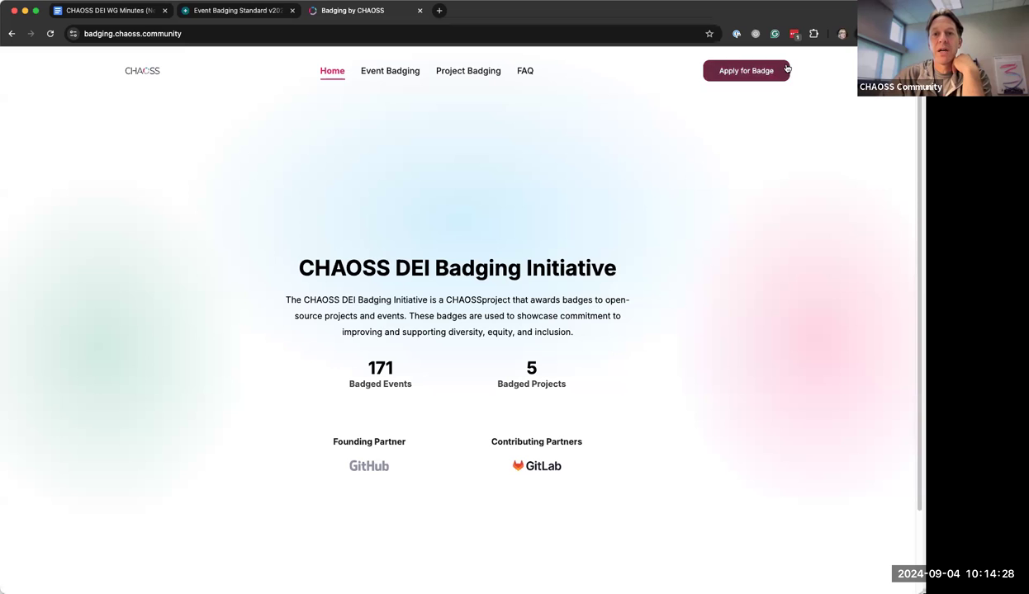
{"action": "left_click", "coordinate": [392, 74]}
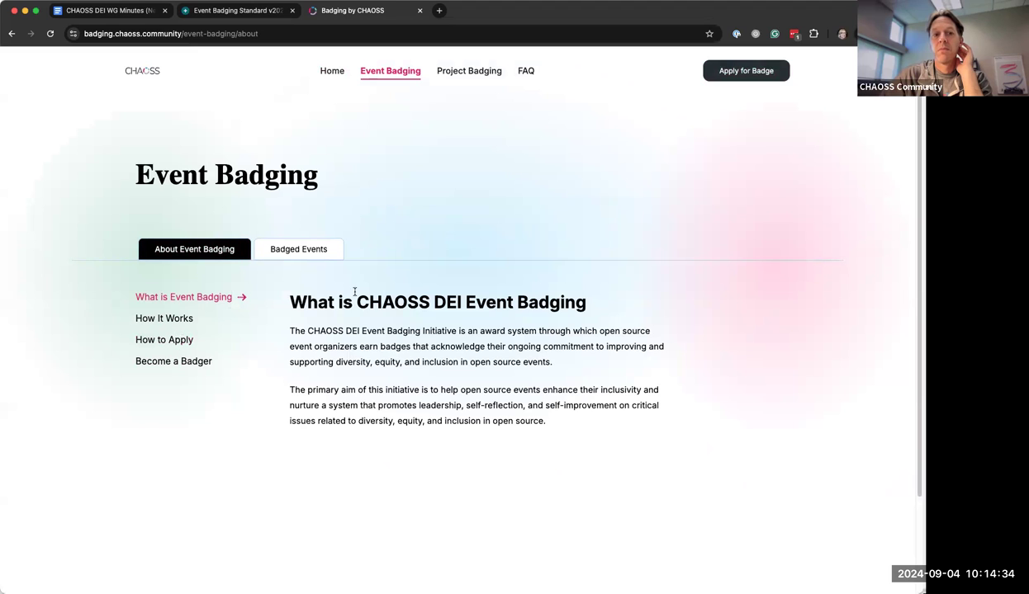
{"action": "left_click", "coordinate": [743, 71]}
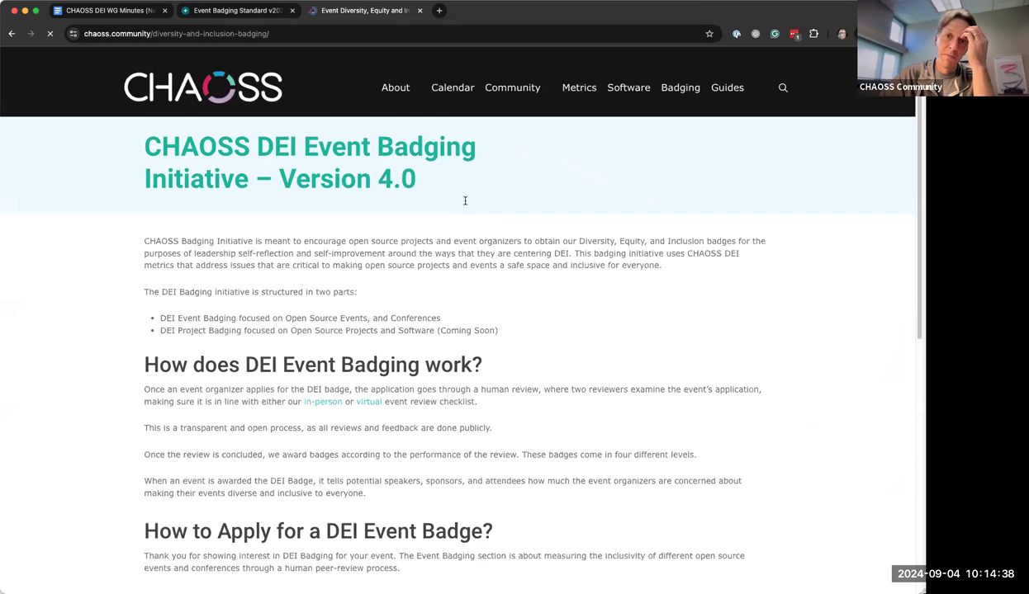
Open the in-person event application form and examine its Public Health and Safety questions, highlighting the word "participated" in the badging program question
{"action": "scroll", "coordinate": [419, 314], "scroll_direction": "down", "scroll_amount": 3}
{"action": "scroll", "coordinate": [419, 339], "scroll_direction": "down", "scroll_amount": 5}
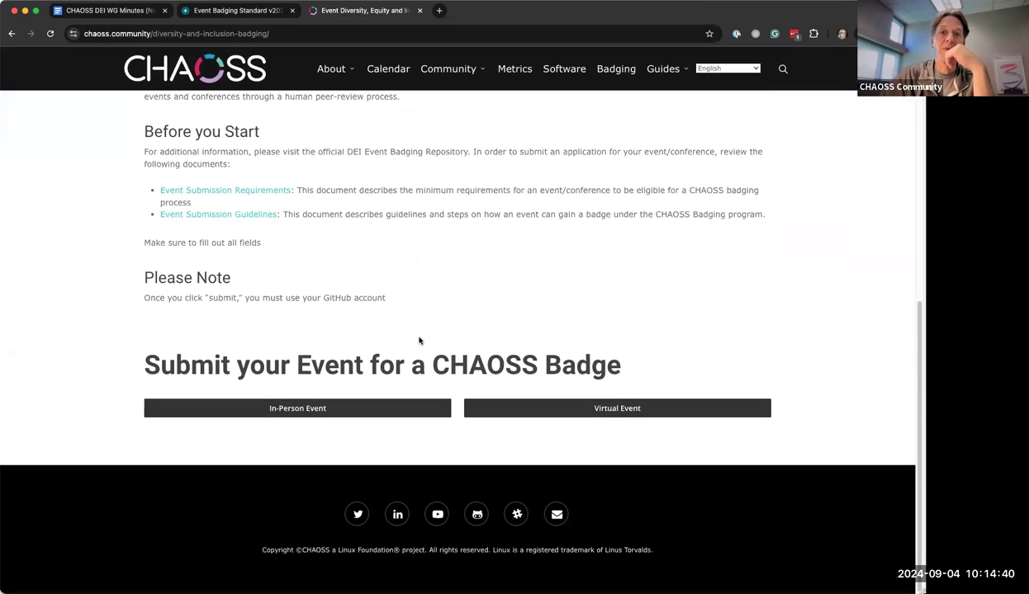
{"action": "left_click", "coordinate": [291, 410]}
{"action": "scroll", "coordinate": [408, 340], "scroll_direction": "down", "scroll_amount": 10}
{"action": "scroll", "coordinate": [410, 343], "scroll_direction": "down", "scroll_amount": 15}
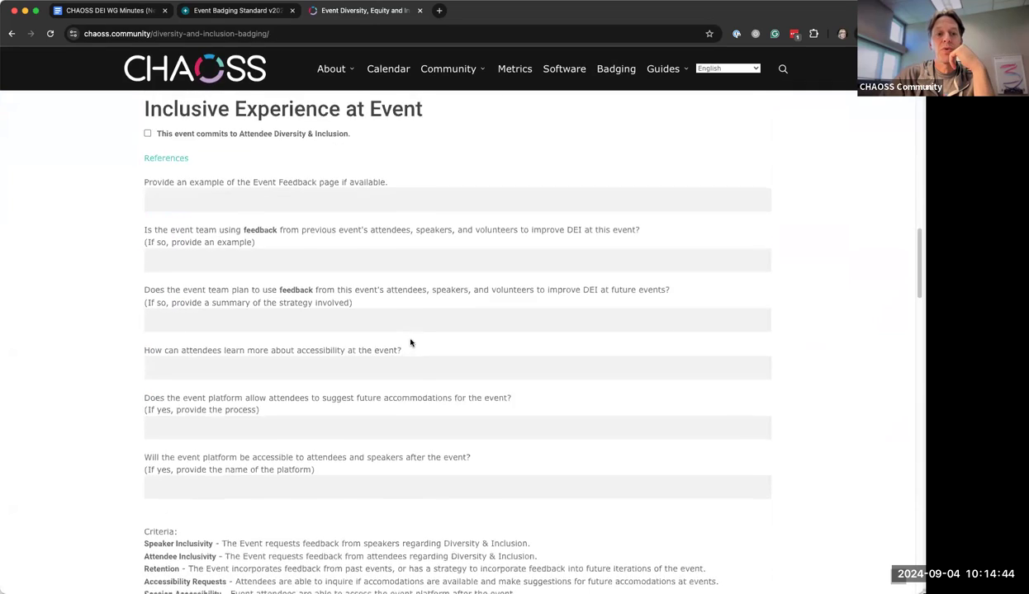
{"action": "scroll", "coordinate": [410, 342], "scroll_direction": "down", "scroll_amount": 15}
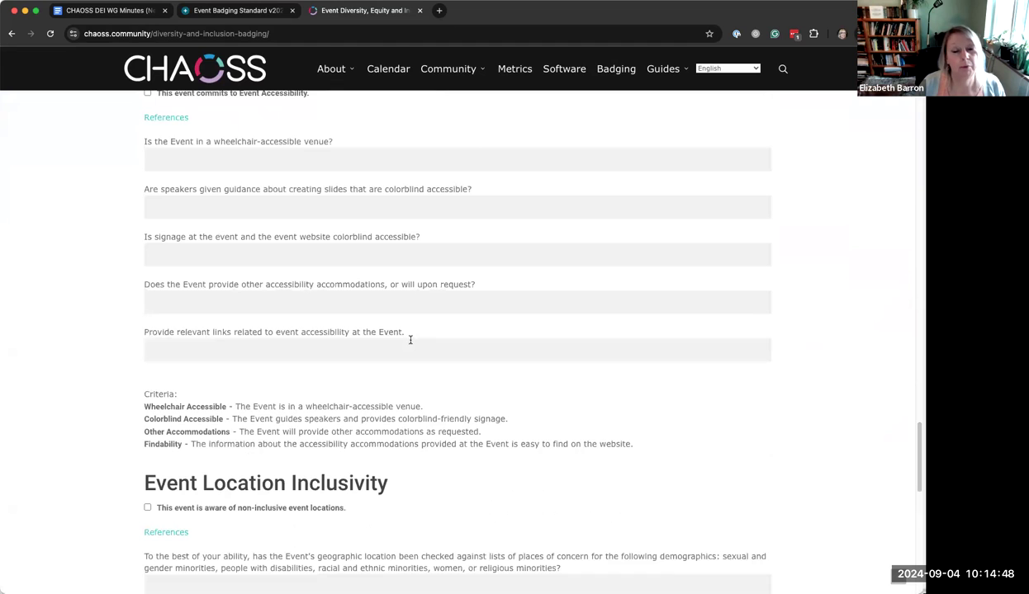
{"action": "scroll", "coordinate": [410, 340], "scroll_direction": "down", "scroll_amount": 5}
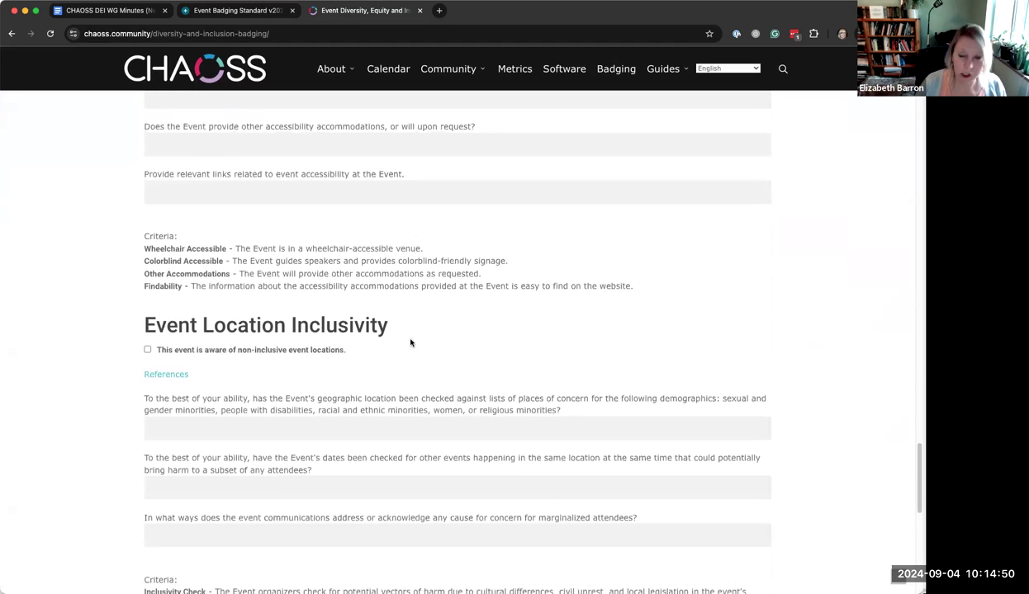
{"action": "scroll", "coordinate": [410, 343], "scroll_direction": "down", "scroll_amount": 1}
{"action": "scroll", "coordinate": [410, 343], "scroll_direction": "down", "scroll_amount": 10}
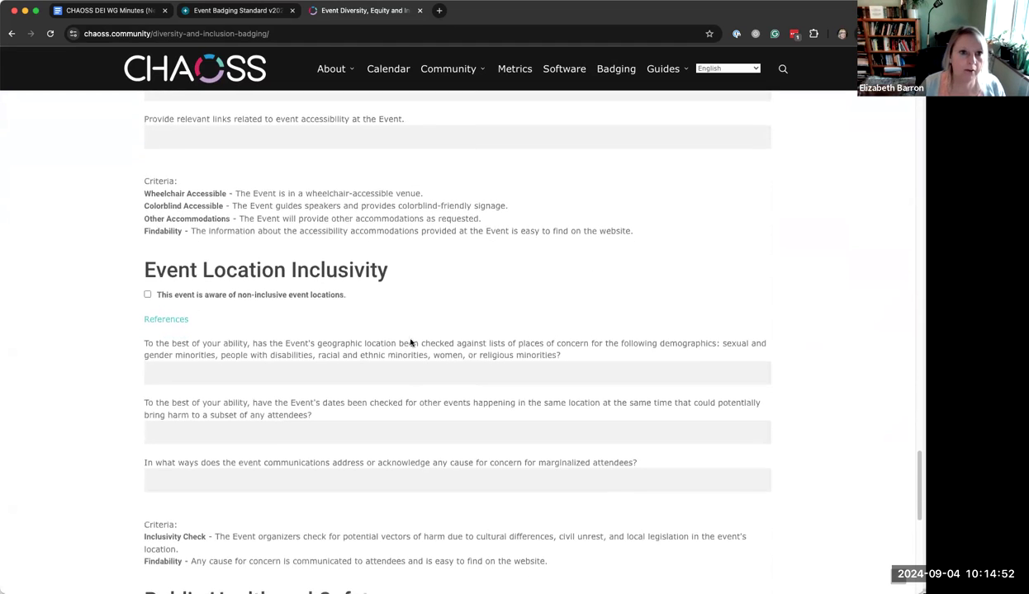
{"action": "scroll", "coordinate": [411, 342], "scroll_direction": "down", "scroll_amount": 2}
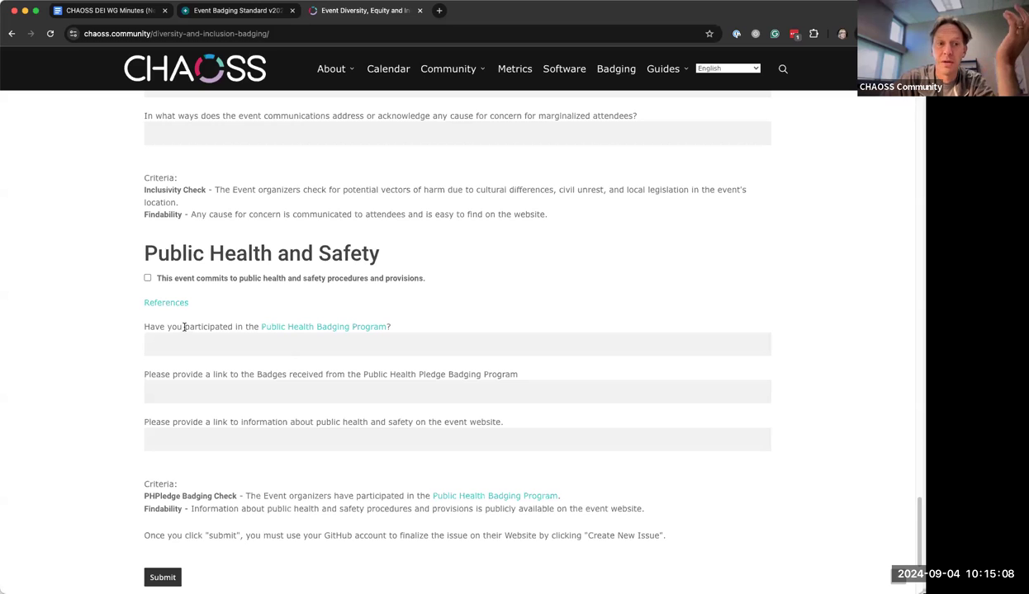
{"action": "left_click_drag", "start_coordinate": [184, 327], "coordinate": [234, 327]}
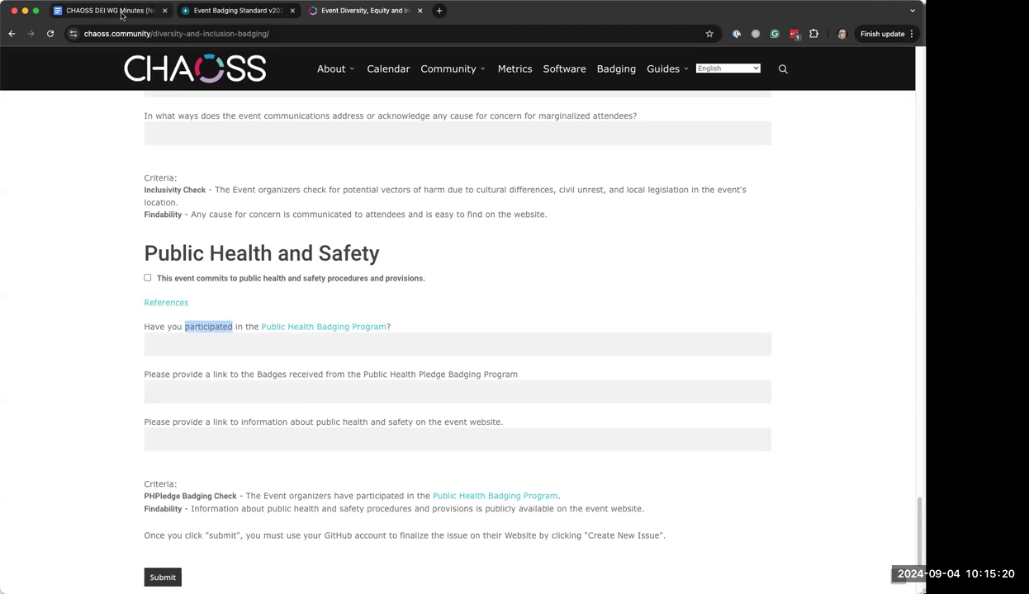
Return to the meeting minutes and extend the unfinished wording bullet with "if they have seen the PHPledge"
{"action": "left_click", "coordinate": [78, 14]}
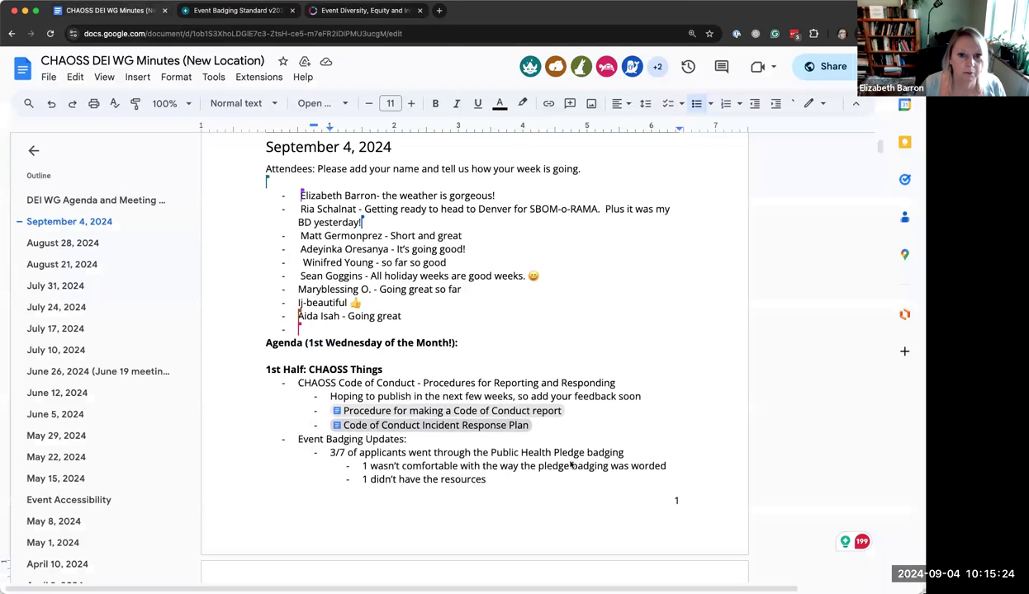
{"action": "scroll", "coordinate": [496, 427], "scroll_direction": "down", "scroll_amount": 5}
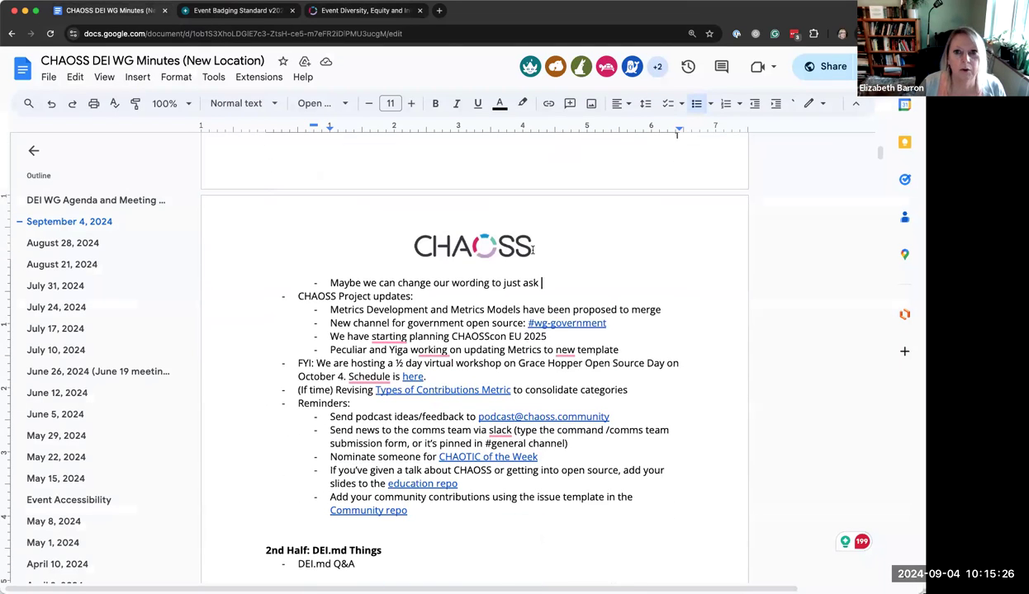
{"action": "double_click", "coordinate": [550, 281]}
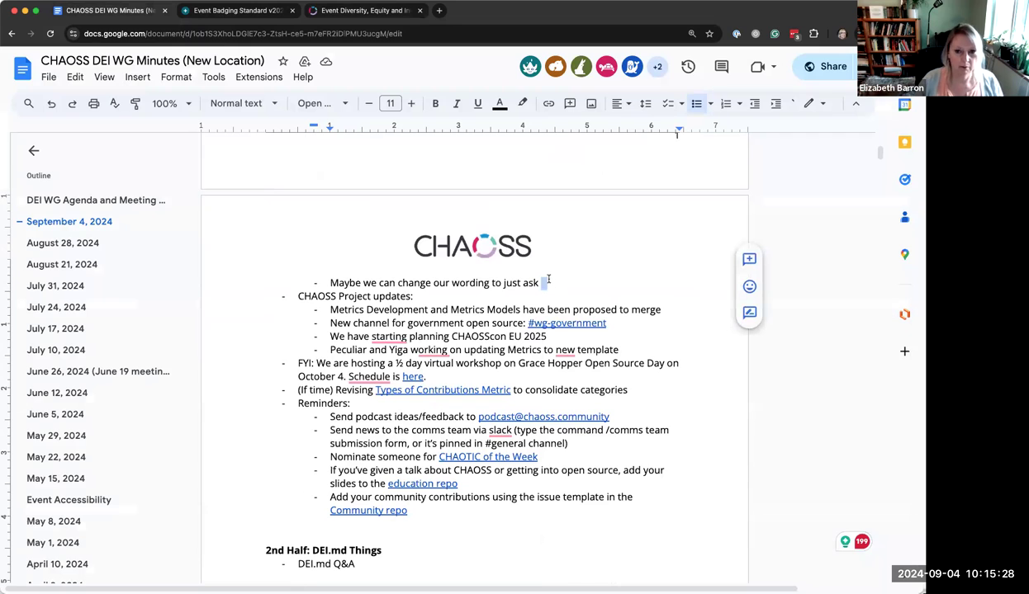
{"action": "type", "text": "if "}
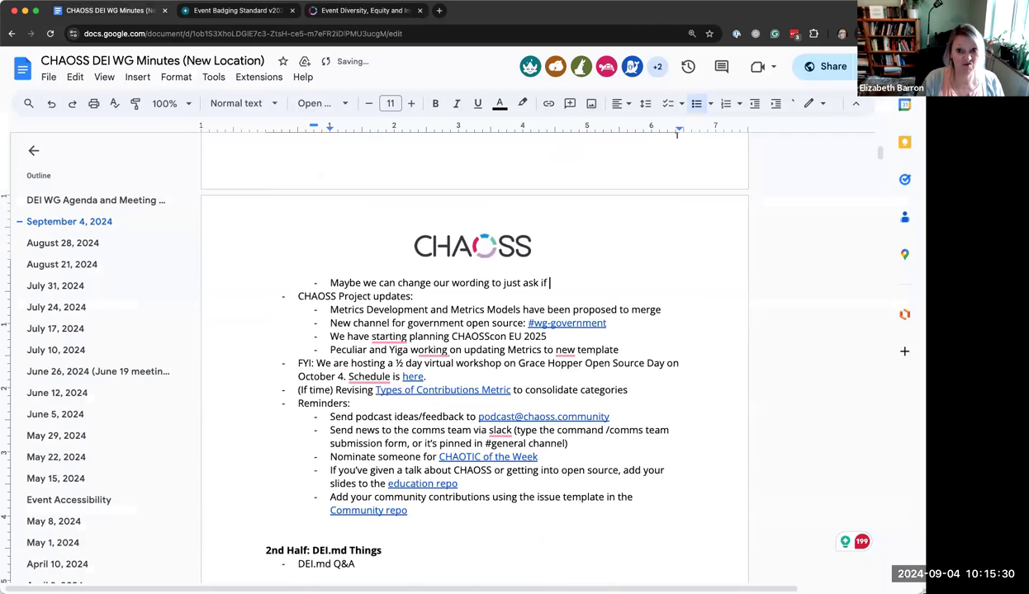
{"action": "type", "text": "they have "}
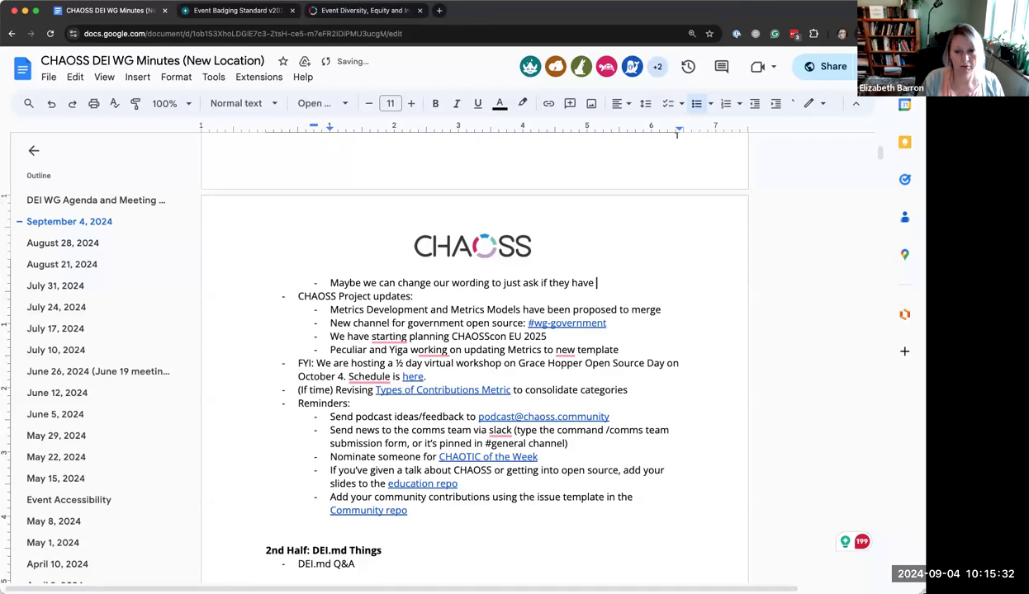
{"action": "type", "text": "seen the PHP"}
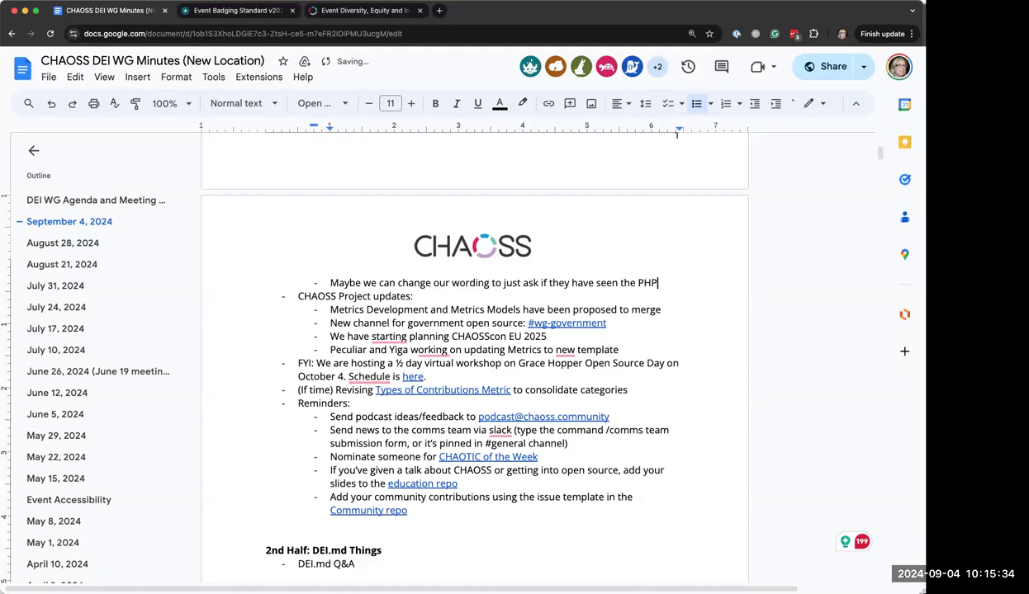
{"action": "type", "text": "ledge"}
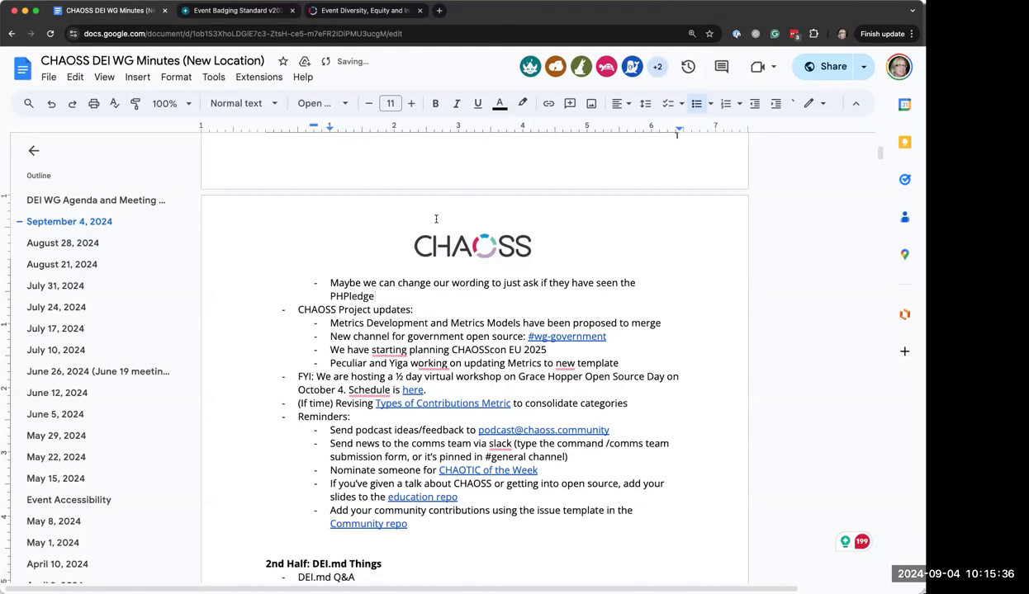
Review the Public Health Pledge Event Badging Standard's grades and criteria again, and return to the CHAOSS application form's Public Health and Safety section
{"action": "left_click", "coordinate": [247, 11]}
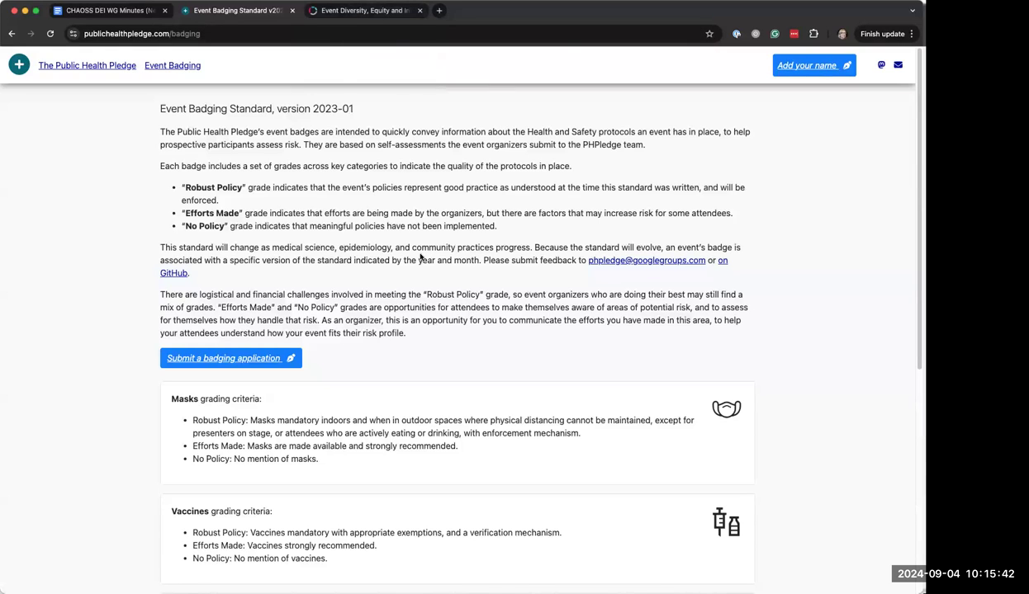
{"action": "scroll", "coordinate": [429, 270], "scroll_direction": "down", "scroll_amount": 2}
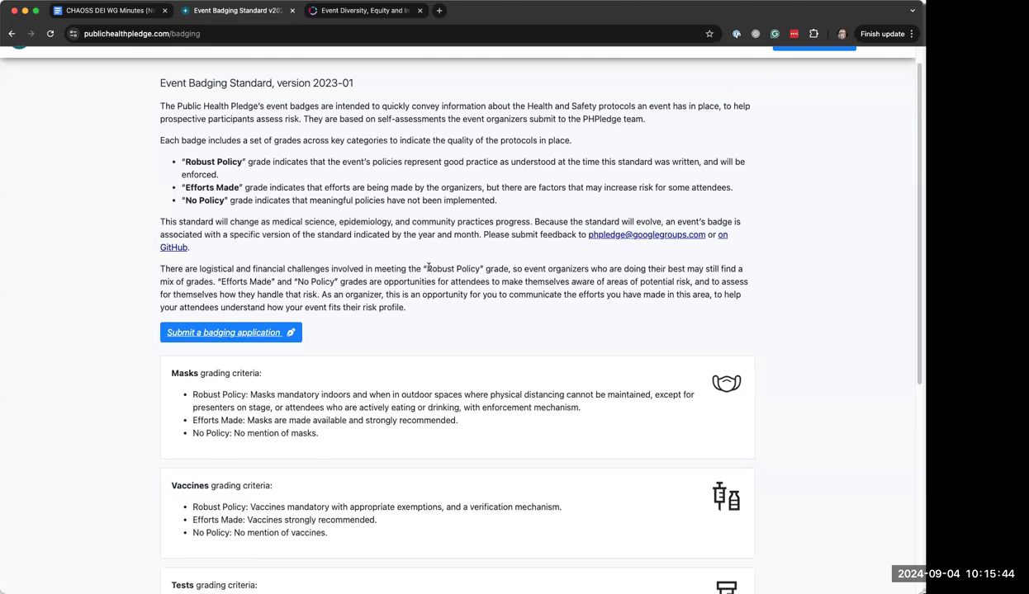
{"action": "scroll", "coordinate": [428, 266], "scroll_direction": "down", "scroll_amount": 3}
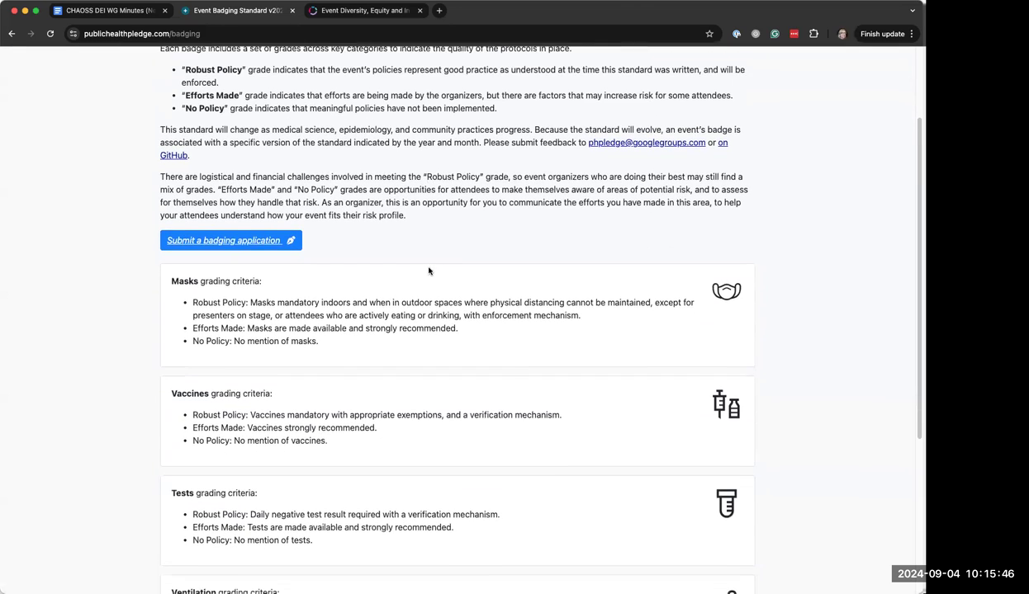
{"action": "scroll", "coordinate": [428, 269], "scroll_direction": "down", "scroll_amount": 1}
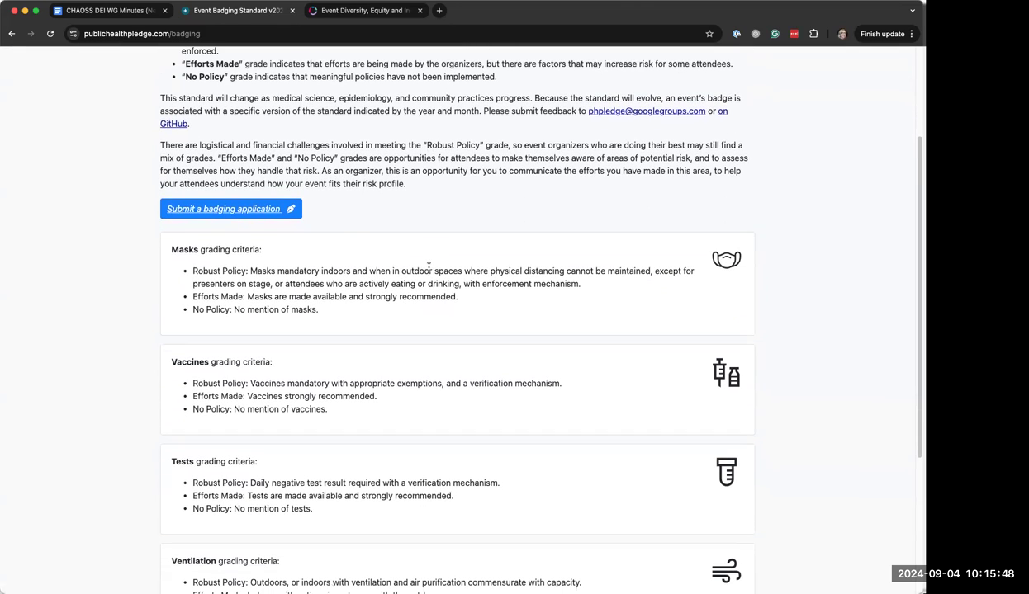
{"action": "scroll", "coordinate": [429, 268], "scroll_direction": "down", "scroll_amount": 6}
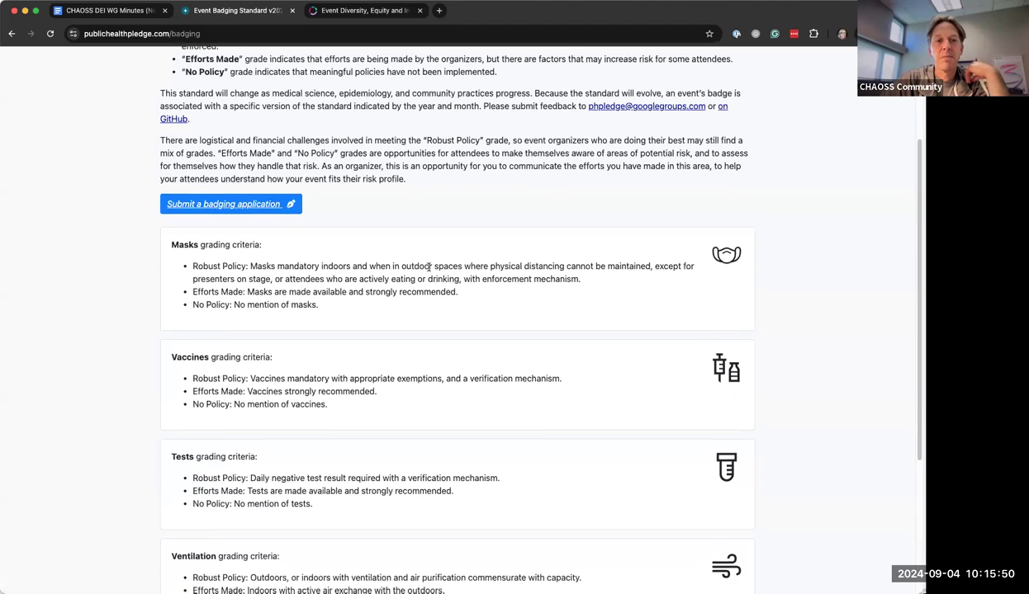
{"action": "scroll", "coordinate": [428, 268], "scroll_direction": "down", "scroll_amount": 1}
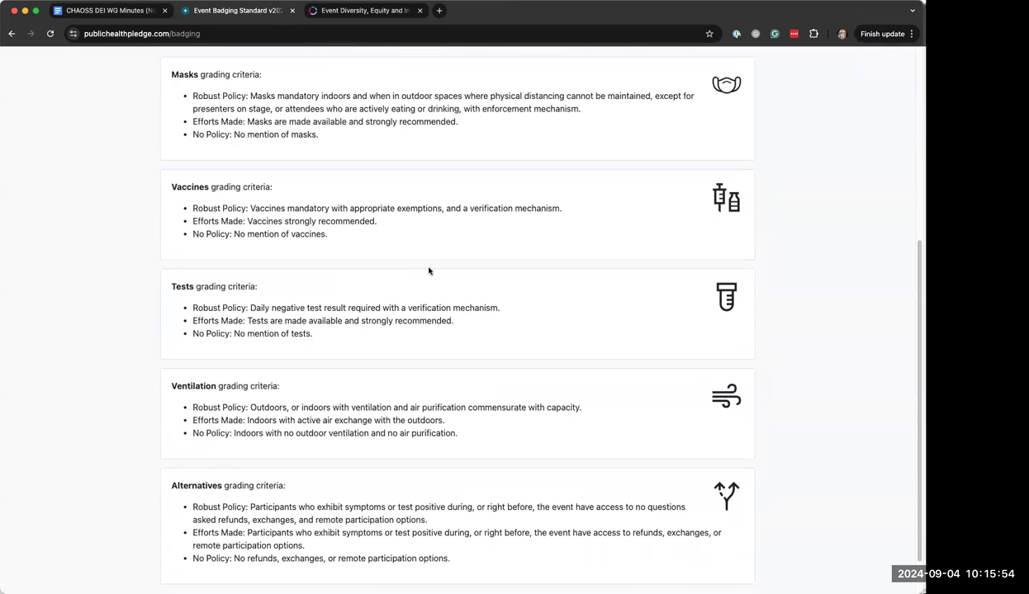
{"action": "scroll", "coordinate": [429, 271], "scroll_direction": "down", "scroll_amount": 1}
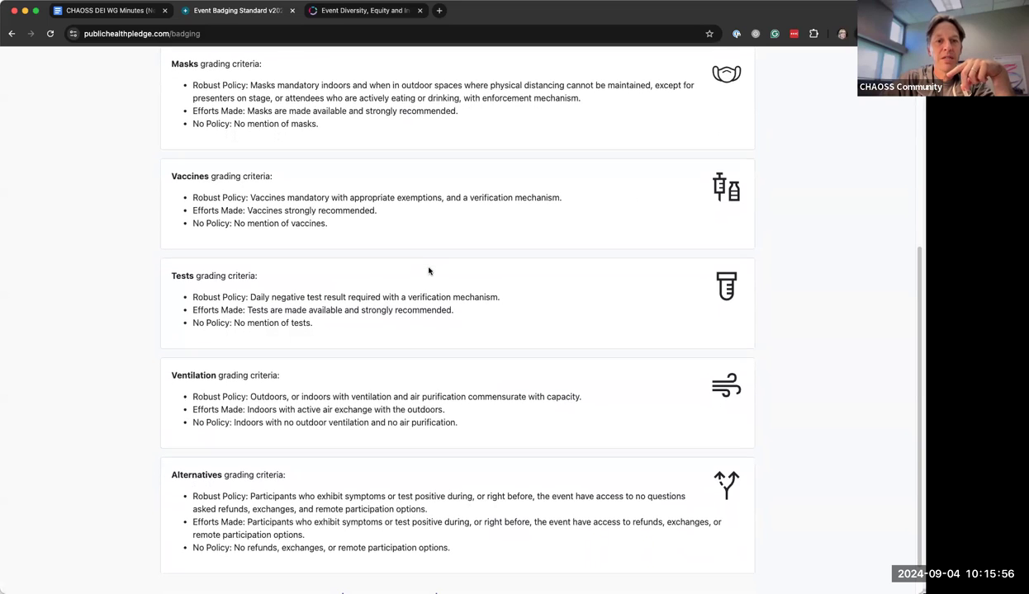
{"action": "scroll", "coordinate": [428, 270], "scroll_direction": "up", "scroll_amount": 8}
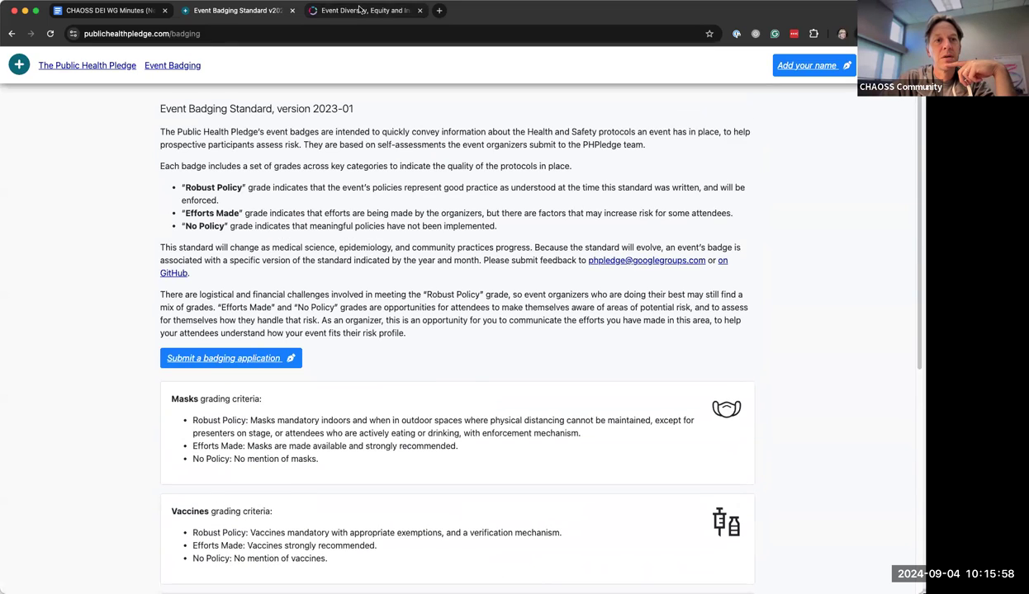
{"action": "left_click", "coordinate": [352, 10]}
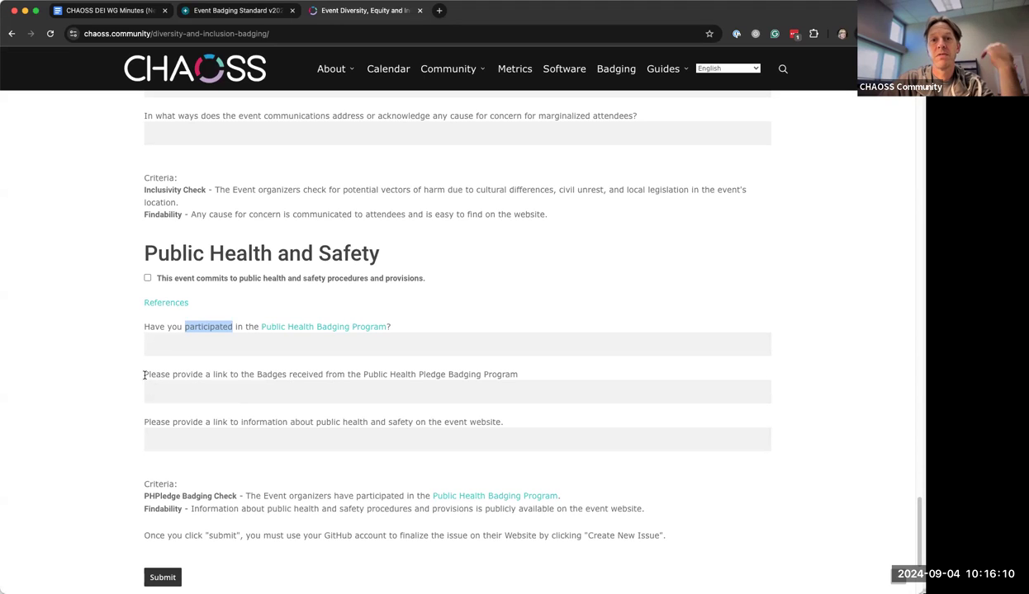
Return to the meeting minutes and add the sub-bullet "Describe what they have done to address Public Health and Safety for their event"
{"action": "left_click_drag", "start_coordinate": [145, 374], "coordinate": [533, 382]}
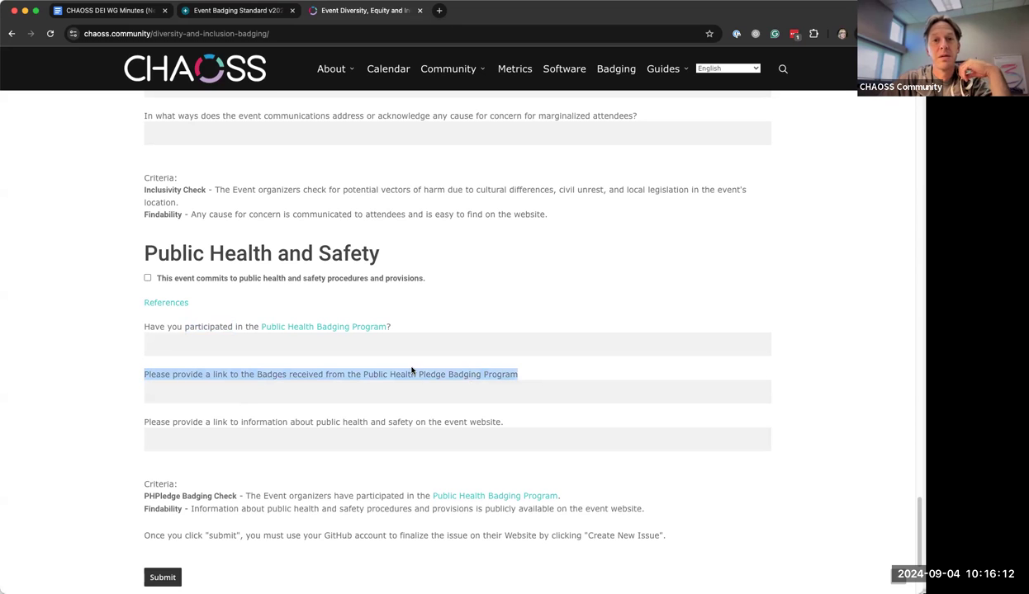
{"action": "left_click", "coordinate": [97, 12]}
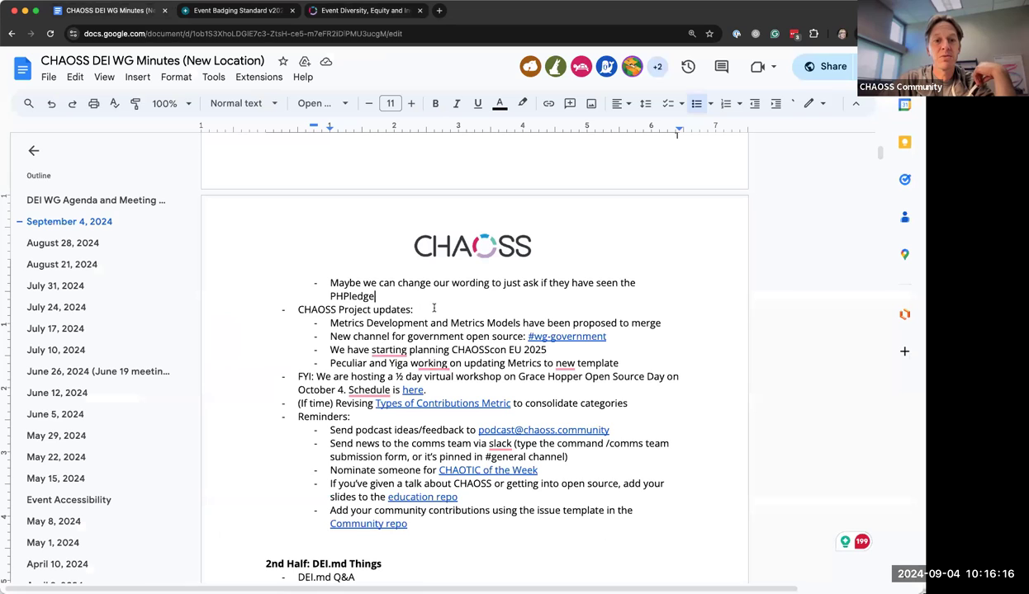
{"action": "key", "text": "Return"}
{"action": "key", "text": "Tab"}
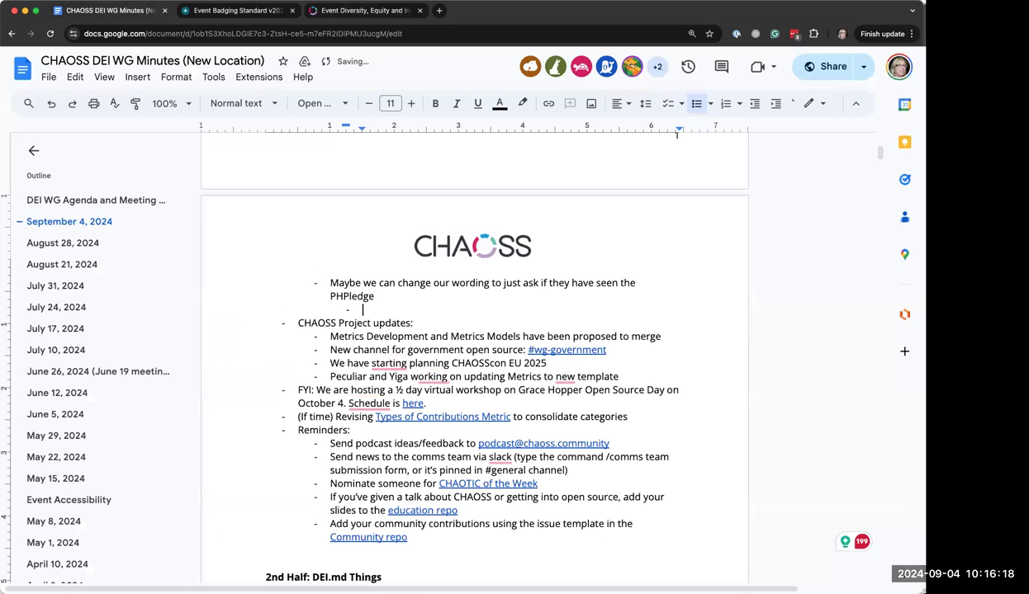
{"action": "type", "text": "Describe what the"}
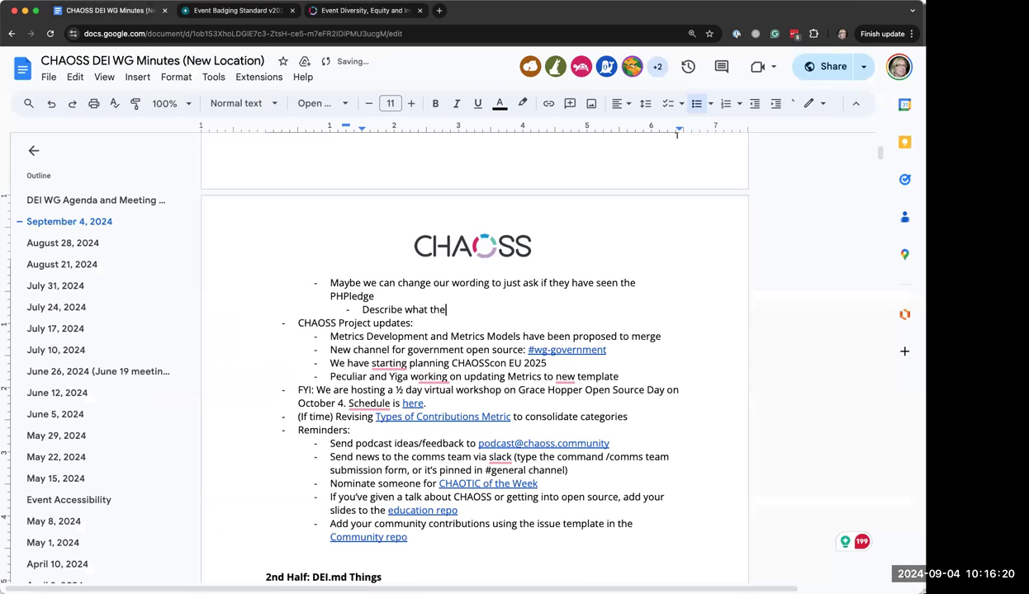
{"action": "type", "text": "y have don"}
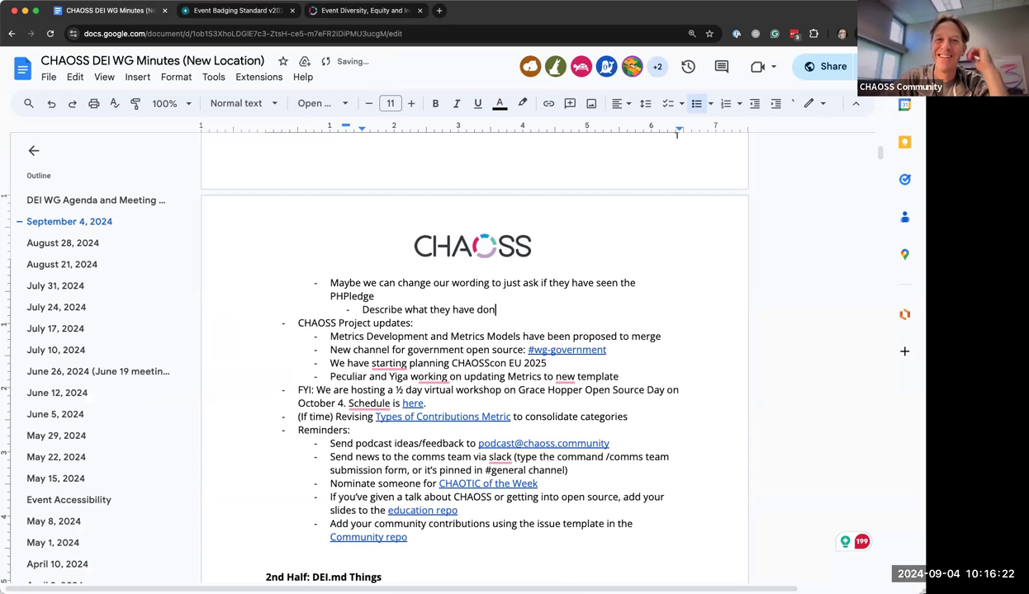
{"action": "type", "text": "e to "}
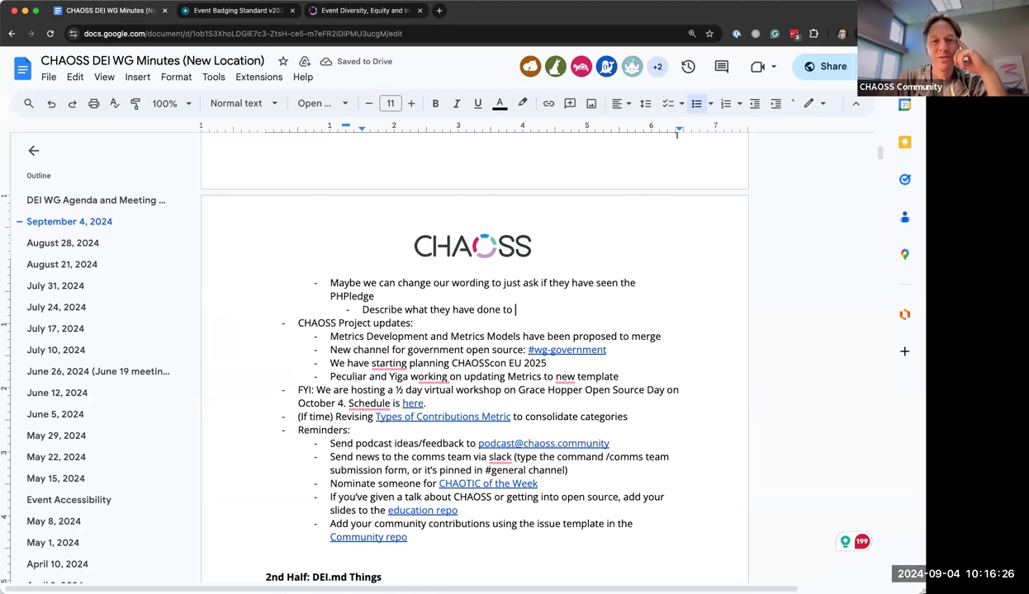
{"action": "type", "text": "address "}
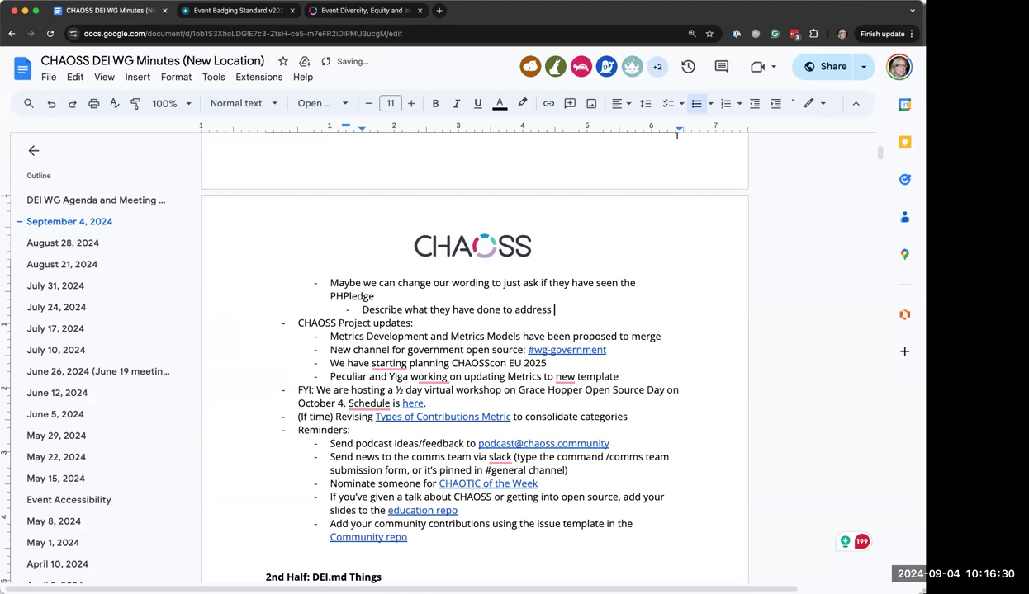
{"action": "type", "text": "Public Heal"}
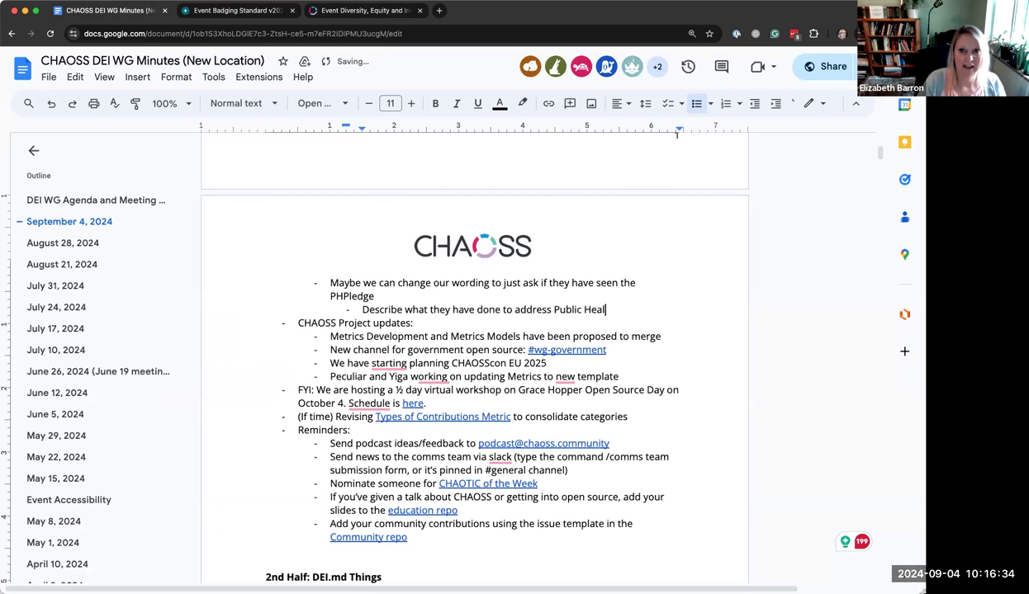
{"action": "type", "text": "th and Se"}
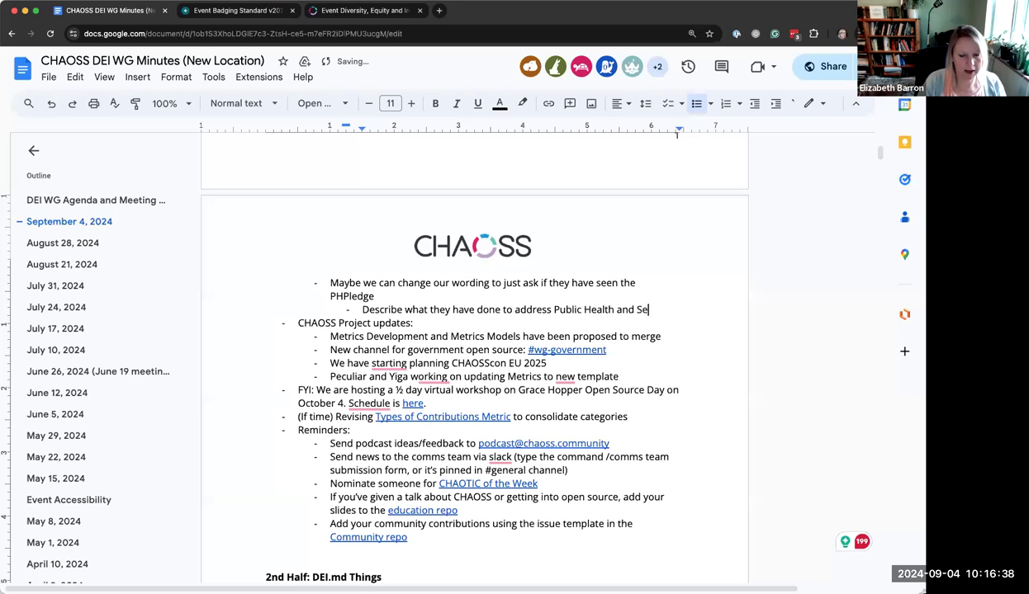
{"action": "key", "text": "BackSpace"}
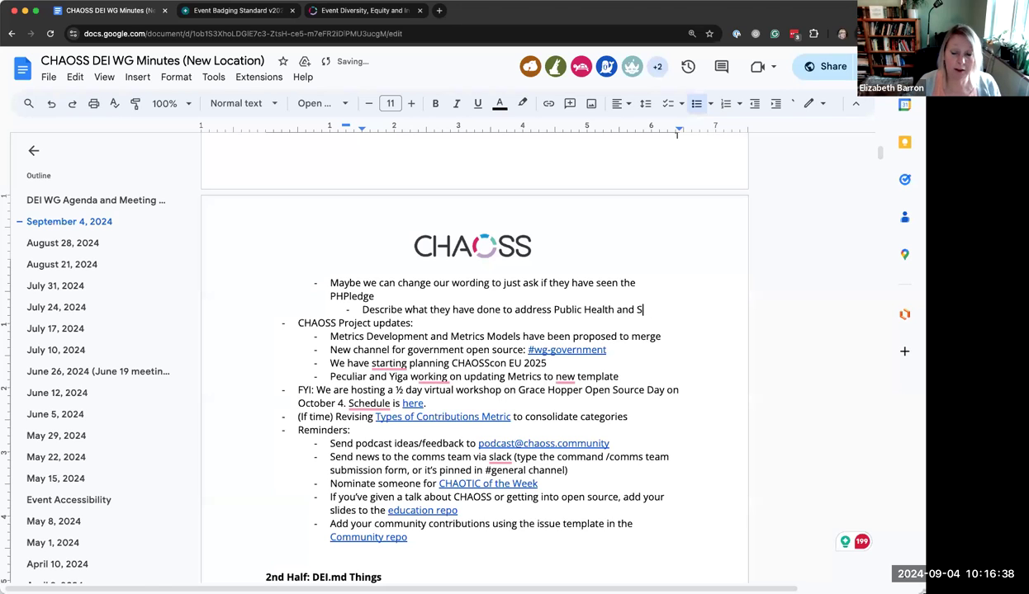
{"action": "type", "text": "afety "}
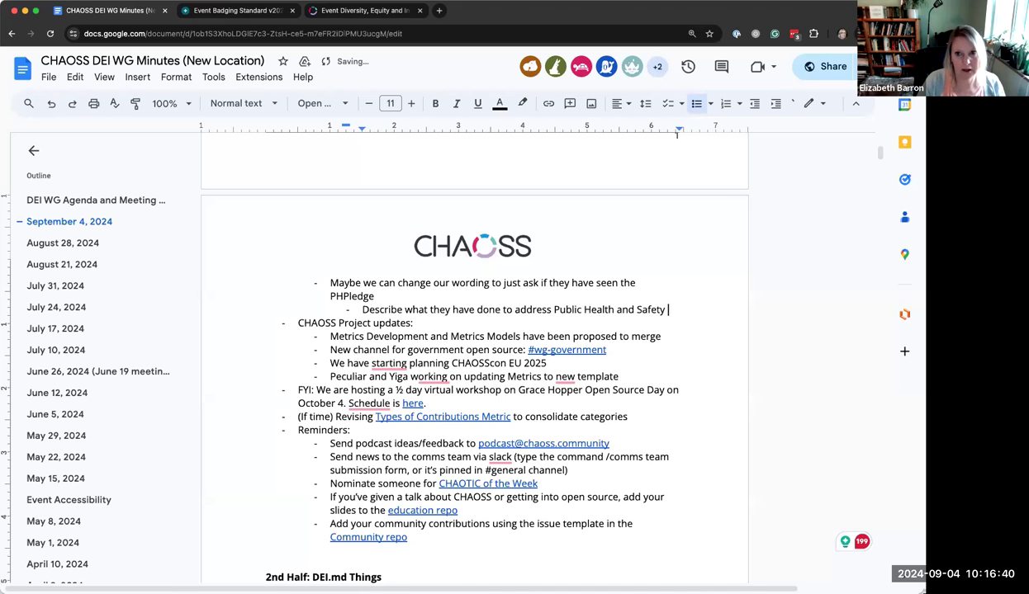
{"action": "type", "text": "for their event"}
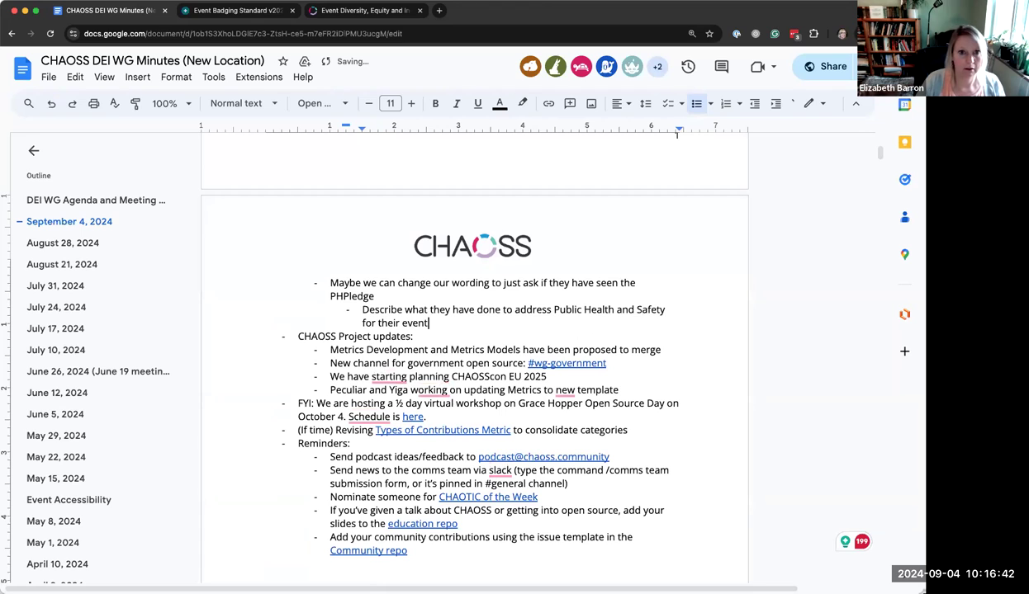
{"action": "key", "text": "Return"}
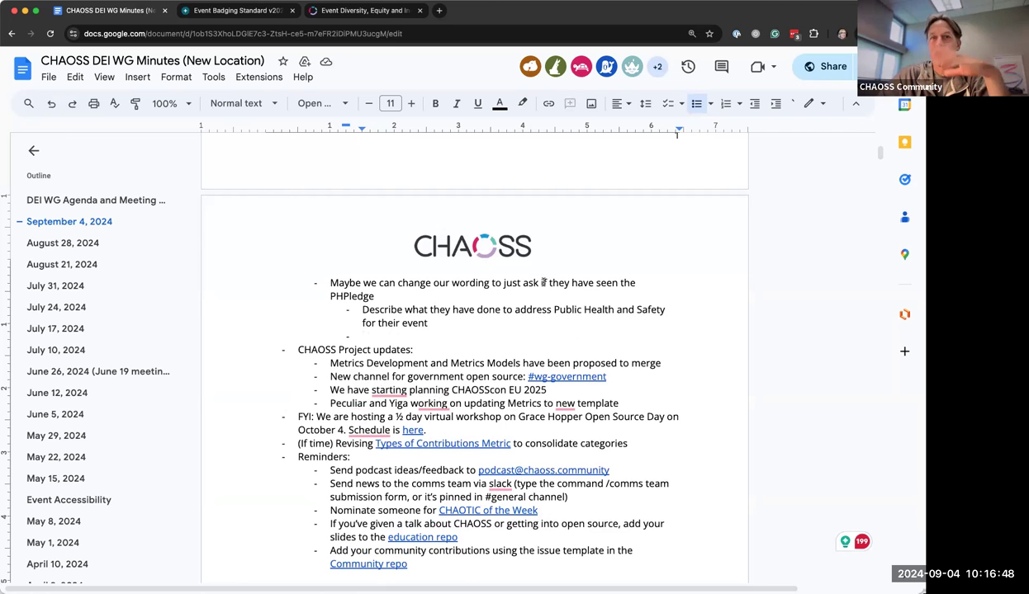
Remove "just" from the wording bullet, move "ask if they have seen the PHPledge" into its own sub-bullet, and number the sub-bullets 1 and 2
{"action": "double_click", "coordinate": [509, 283]}
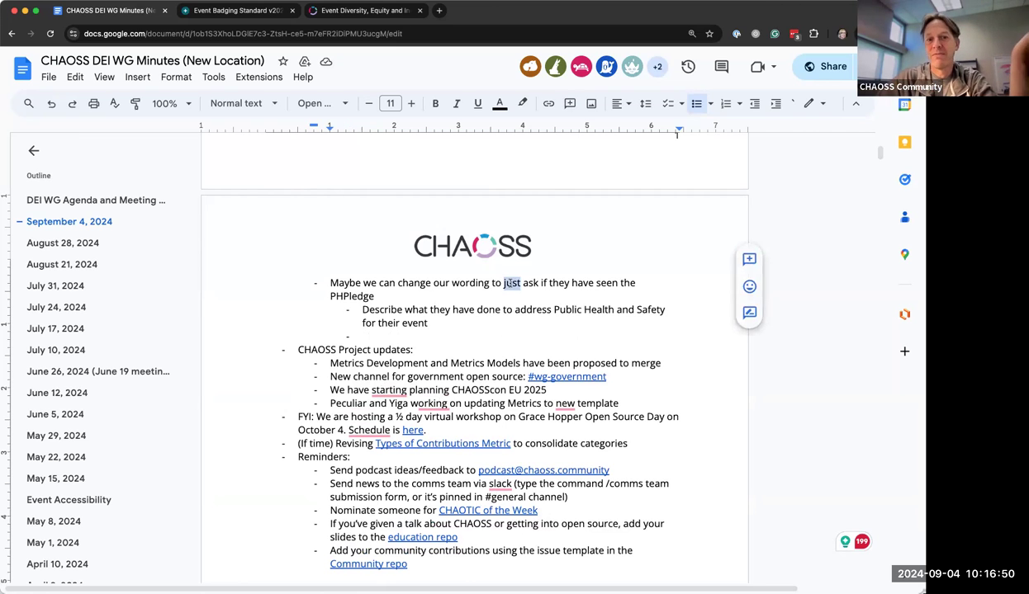
{"action": "key", "text": "BackSpace"}
{"action": "key", "text": "Return"}
{"action": "key", "text": "Tab"}
{"action": "type", "text": "1."}
{"action": "left_click", "coordinate": [355, 307]}
{"action": "type", "text": "2."}
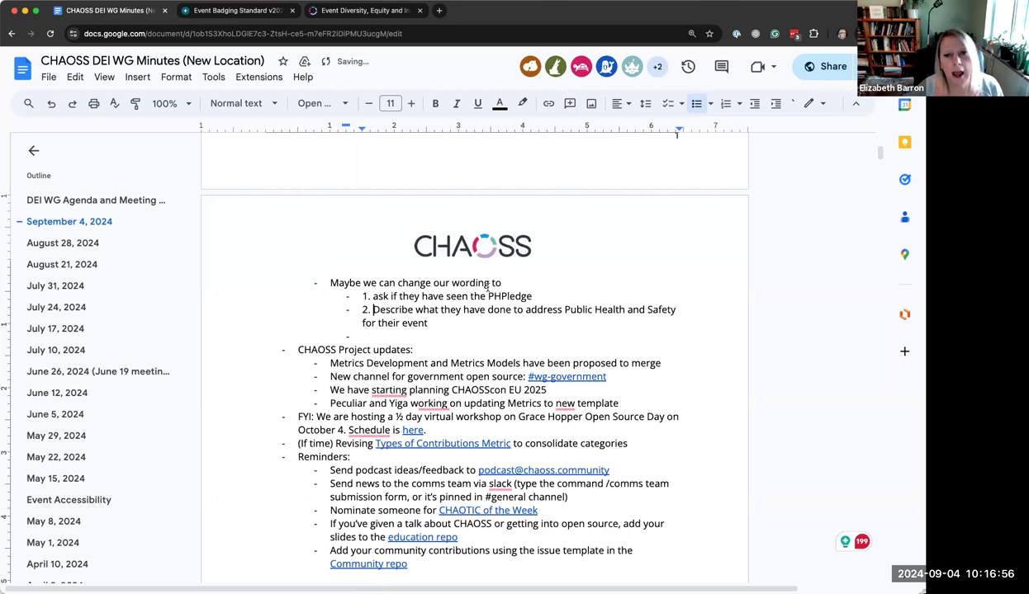
Number the empty sub-bullet below the Public Health and Safety item as 3
{"action": "left_click", "coordinate": [432, 323]}
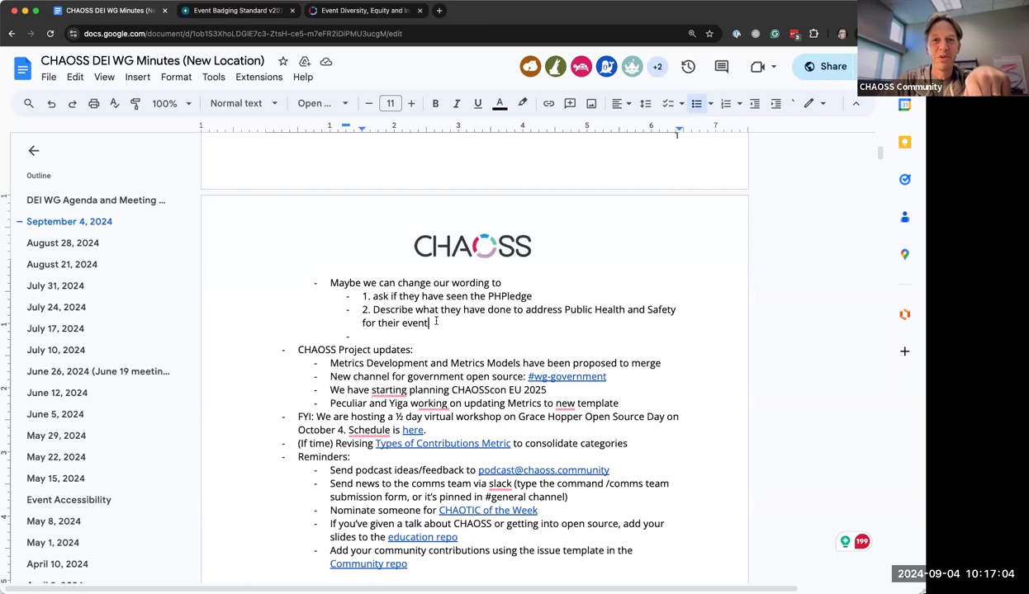
{"action": "key", "text": "Down"}
{"action": "type", "text": "3."}
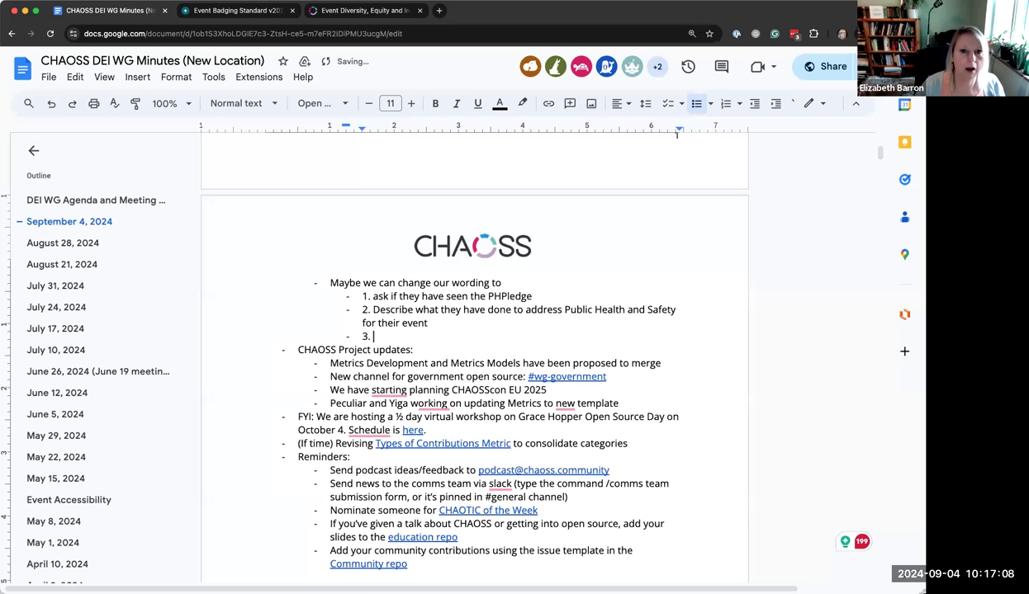
Extend item 2 of the wording proposals with "based on information in the PHPledge"
{"action": "left_click", "coordinate": [452, 320]}
{"action": "type", "text": "based on information inthe"}
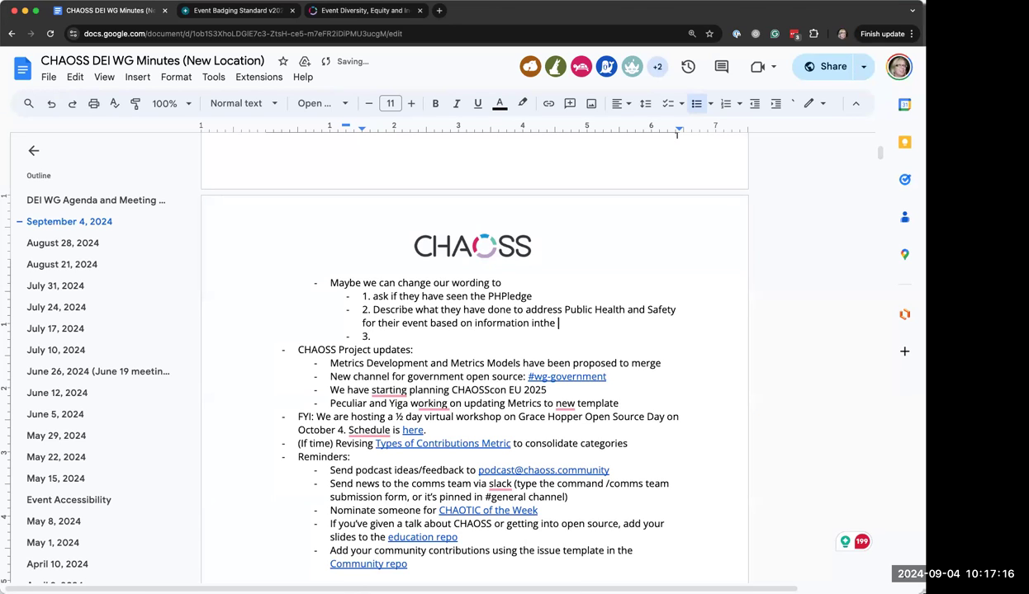
{"action": "key", "text": "BackSpace"}
{"action": "key", "text": "BackSpace"}
{"action": "key", "text": "BackSpace"}
{"action": "key", "text": "BackSpace"}
{"action": "type", "text": "in the PHPledge"}
Fill in item 3 of the wording proposals with "Provide link to their website (already ask)"
{"action": "left_click", "coordinate": [396, 333]}
{"action": "type", "text": "Provide link to their webst"}
{"action": "key", "text": "BackSpace"}
{"action": "type", "text": "ite (already ask)"}
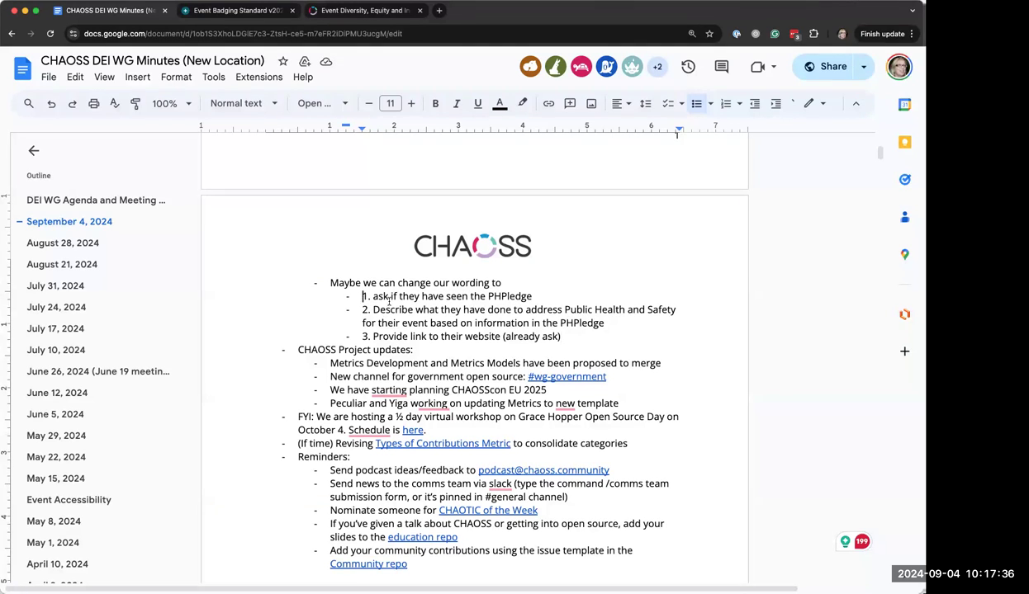
Highlight the three proposed wording items and delete "based on information in the PHPledge" from item 2
{"action": "left_click_drag", "start_coordinate": [362, 296], "coordinate": [581, 338]}
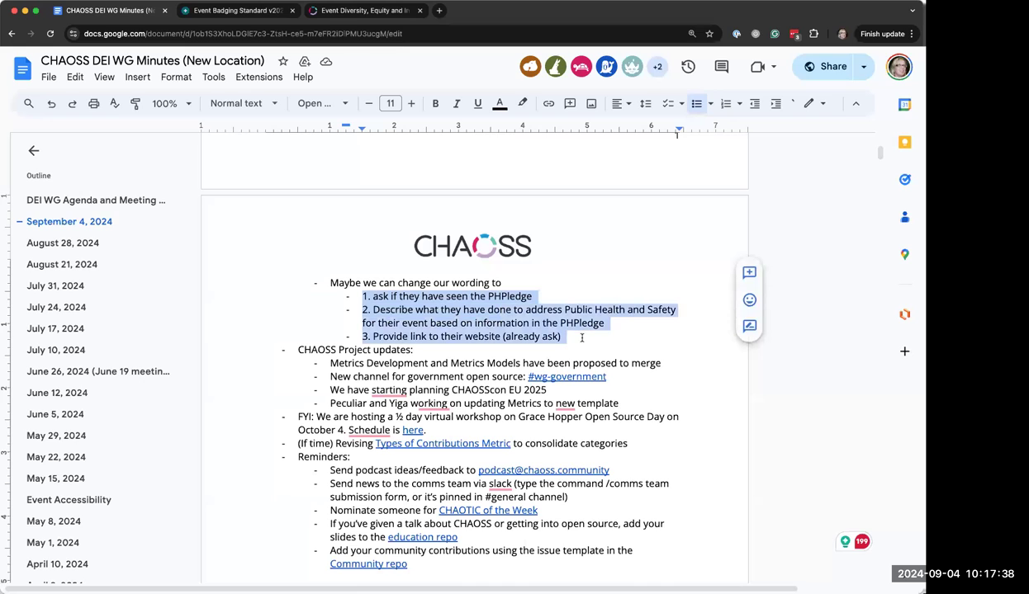
{"action": "left_click", "coordinate": [541, 322]}
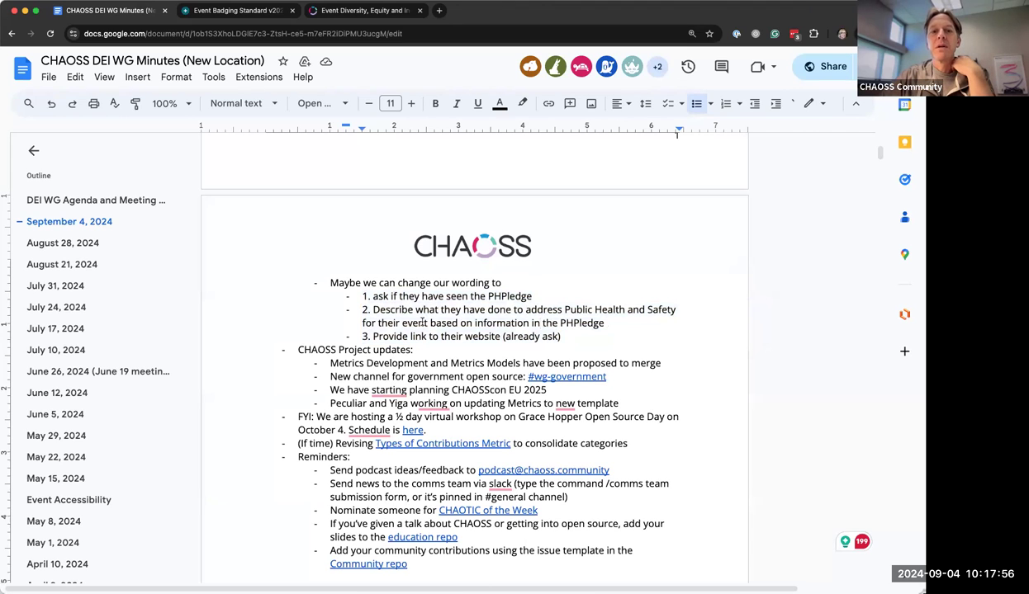
{"action": "left_click_drag", "start_coordinate": [430, 323], "coordinate": [603, 323]}
{"action": "key", "text": "BackSpace"}
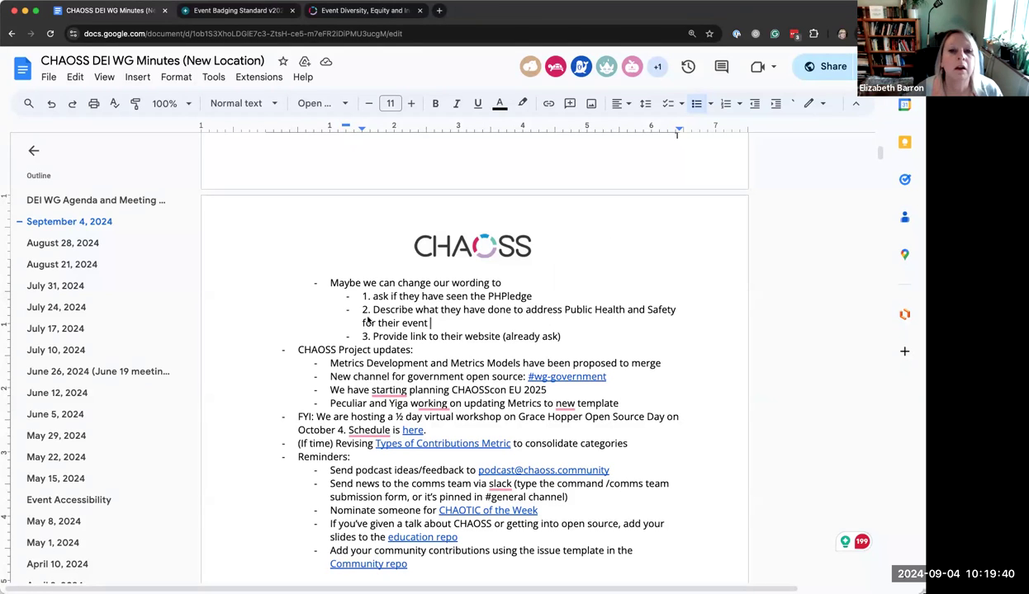
Review the three proposed wording items and compare them with the badging participation and badge link questions in the CHAOSS application form
{"action": "left_click_drag", "start_coordinate": [373, 295], "coordinate": [531, 295]}
{"action": "left_click_drag", "start_coordinate": [371, 310], "coordinate": [426, 323]}
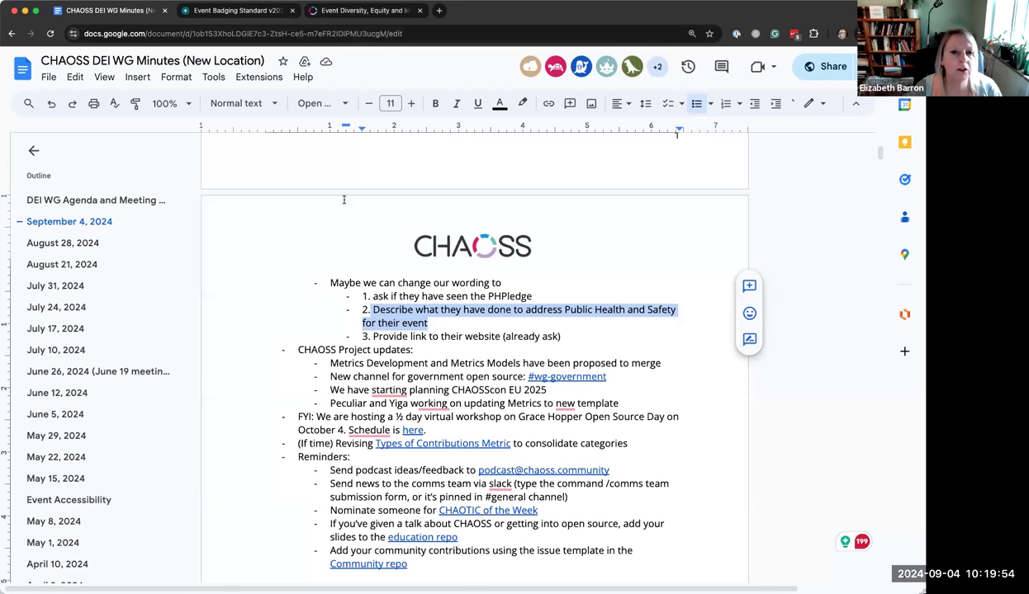
{"action": "left_click_drag", "start_coordinate": [353, 294], "coordinate": [567, 338]}
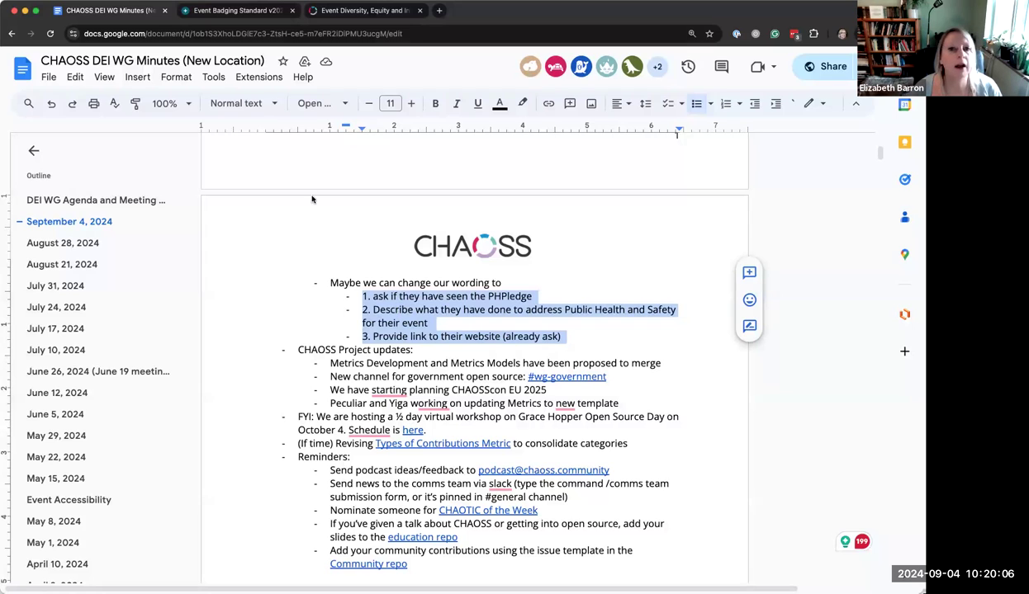
{"action": "left_click", "coordinate": [320, 14]}
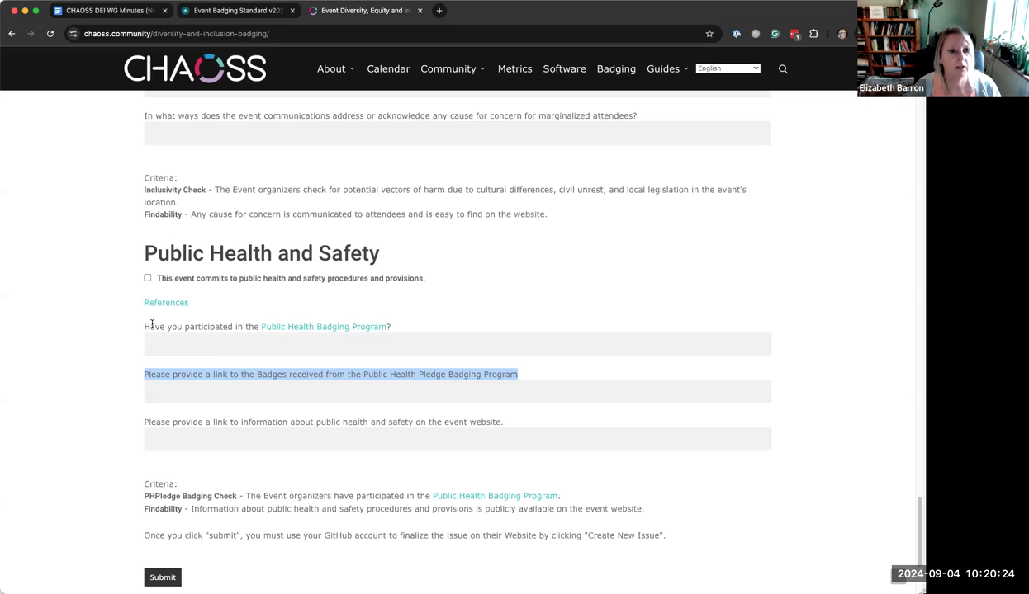
{"action": "left_click", "coordinate": [204, 324]}
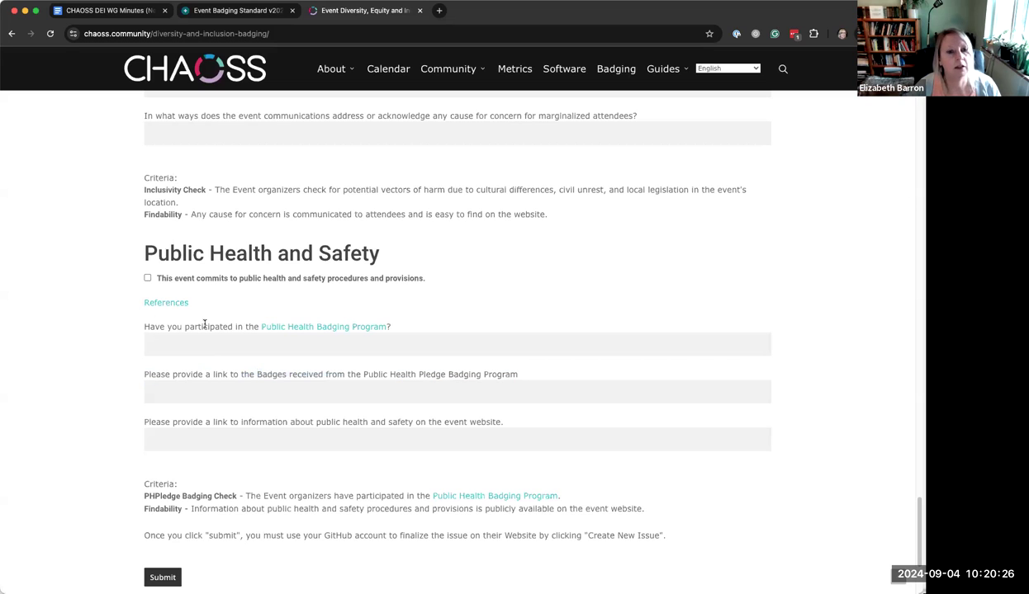
{"action": "triple_click", "coordinate": [149, 372]}
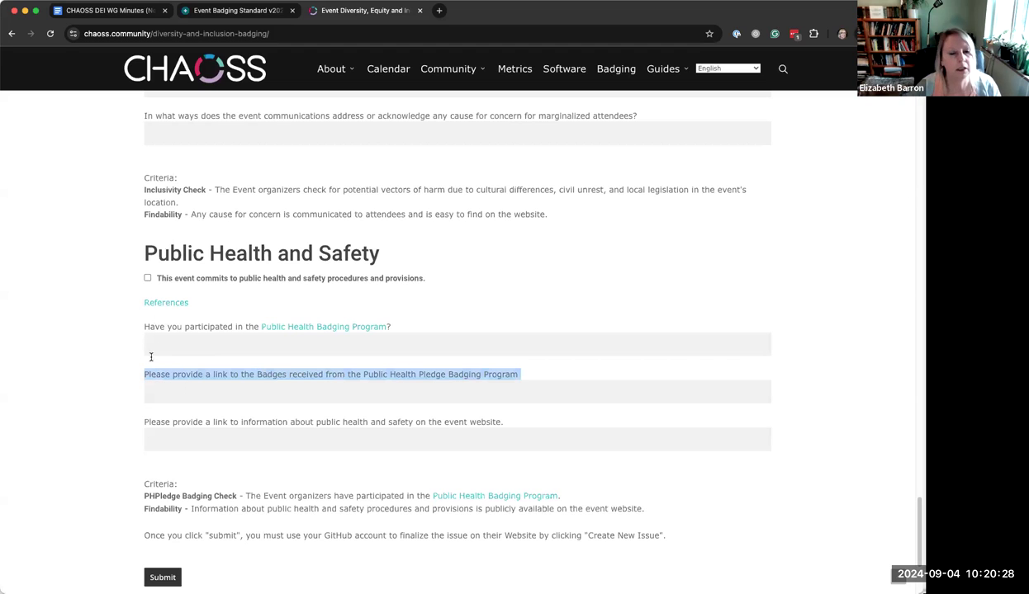
{"action": "double_click", "coordinate": [202, 326]}
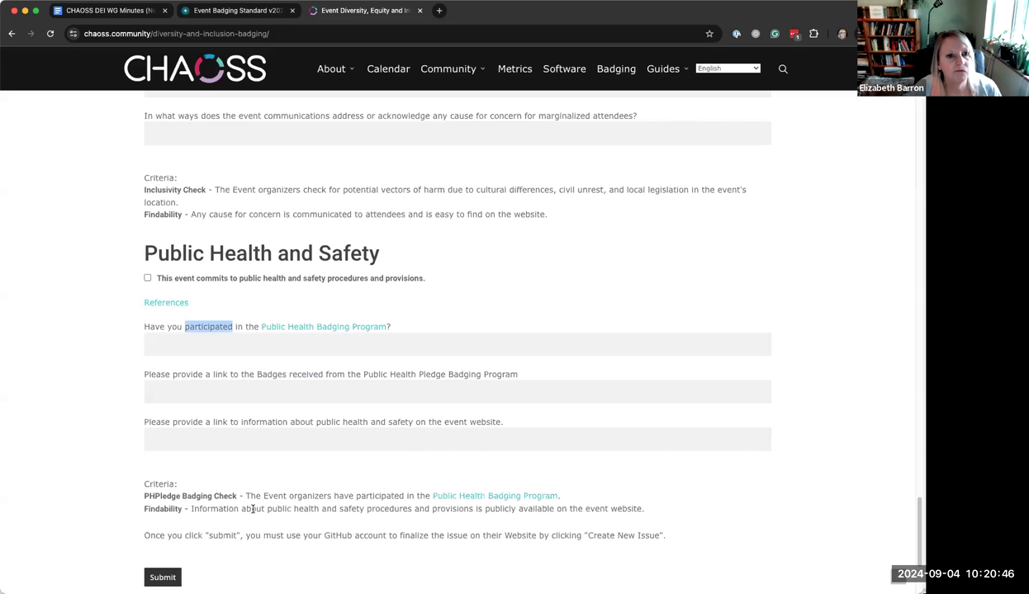
Open the badging/event-diversity-and-inclusion repository on GitHub in a new browser tab and view its issues
{"action": "left_click", "coordinate": [438, 10]}
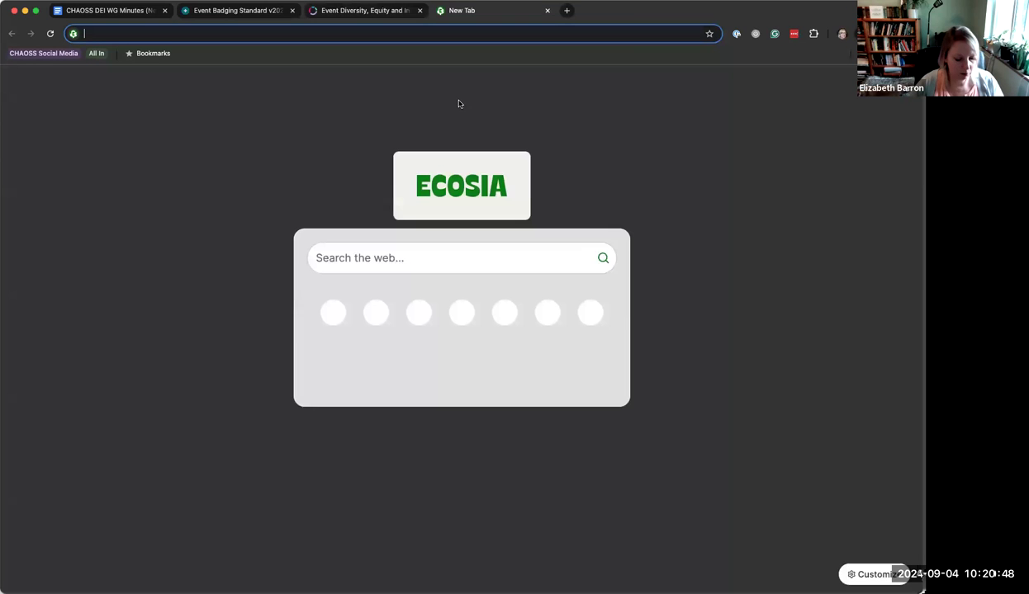
{"action": "type", "text": "github"}
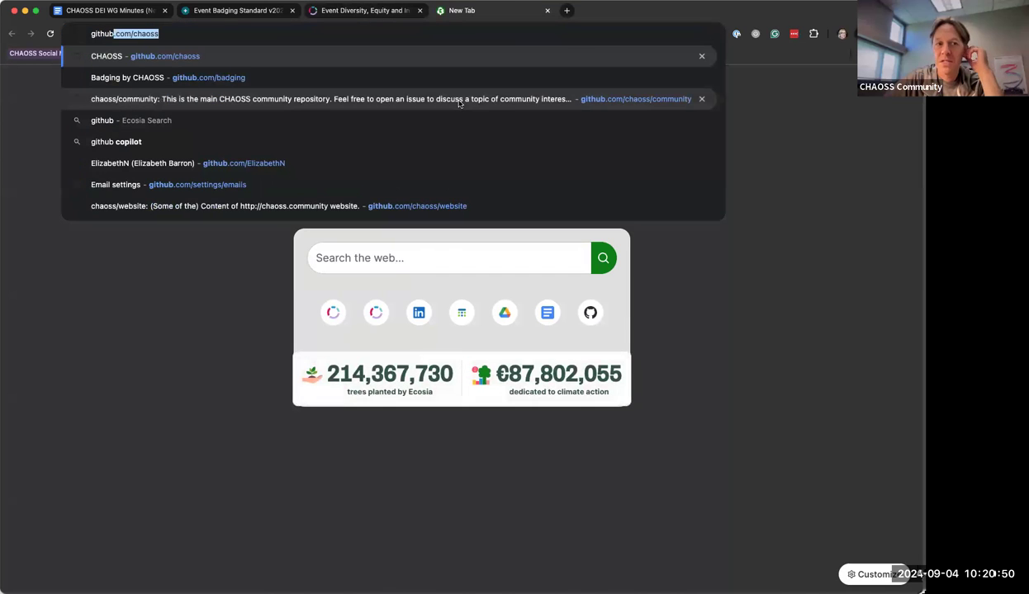
{"action": "type", "text": ".com/"}
{"action": "key", "text": "BackSpace"}
{"action": "type", "text": "badging"}
{"action": "key", "text": "Return"}
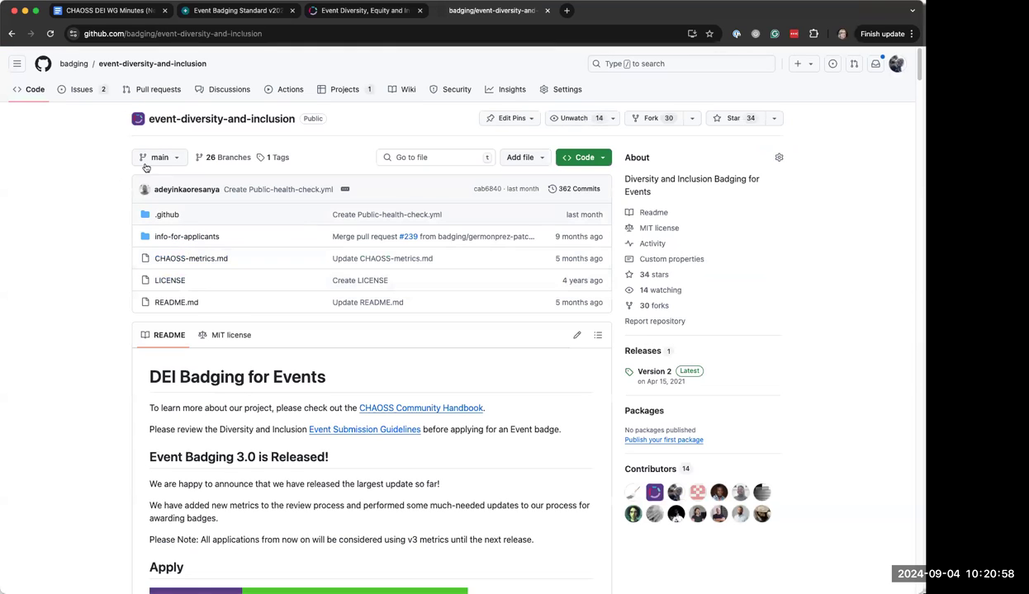
{"action": "left_click", "coordinate": [79, 89]}
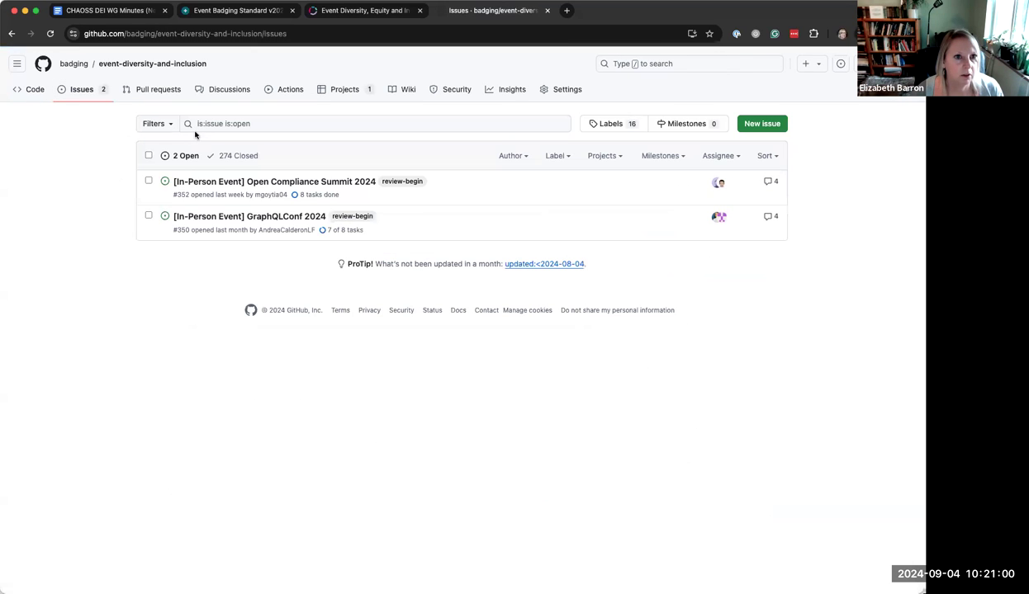
Open the Open Compliance Summit 2024 in-person event issue and examine its Public Health and Safety answers
{"action": "left_click", "coordinate": [276, 183]}
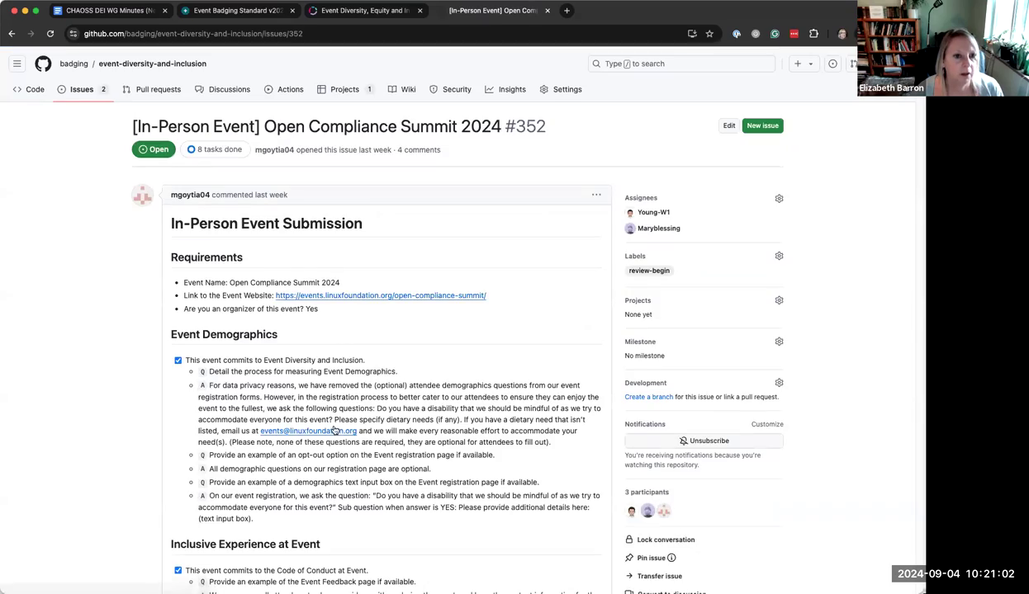
{"action": "scroll", "coordinate": [334, 431], "scroll_direction": "down", "scroll_amount": 15}
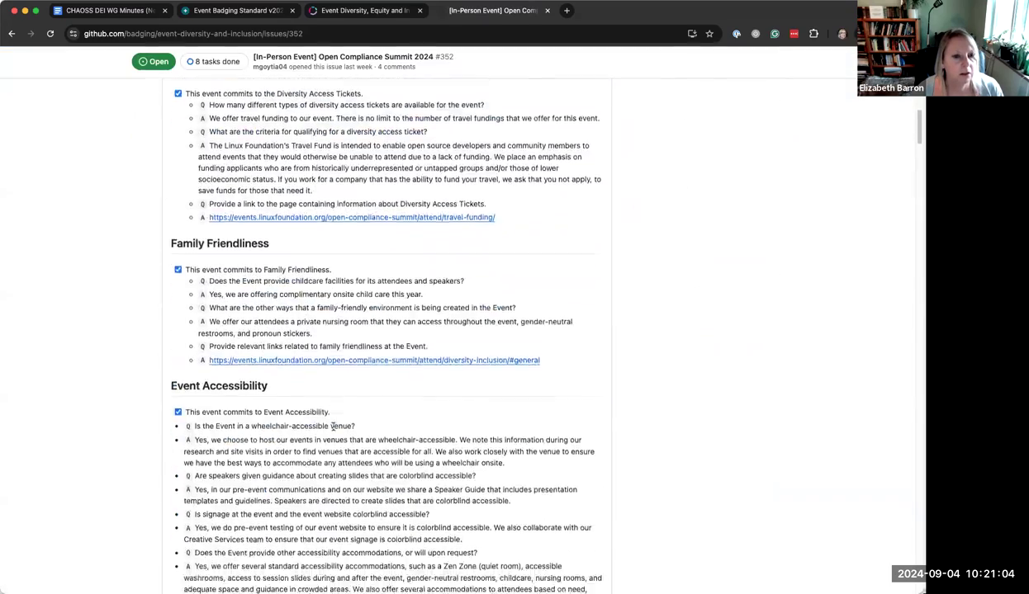
{"action": "scroll", "coordinate": [333, 426], "scroll_direction": "down", "scroll_amount": 15}
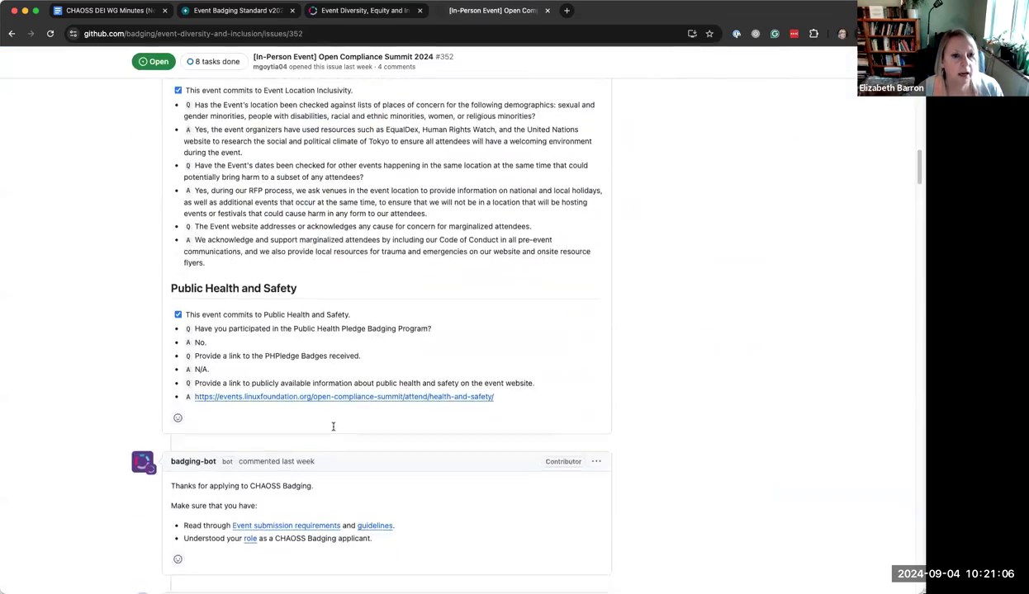
Highlight and read the Public Health Pledge badging questions and answers in the Open Compliance Summit 2024 application
{"action": "scroll", "coordinate": [332, 426], "scroll_direction": "down", "scroll_amount": 2}
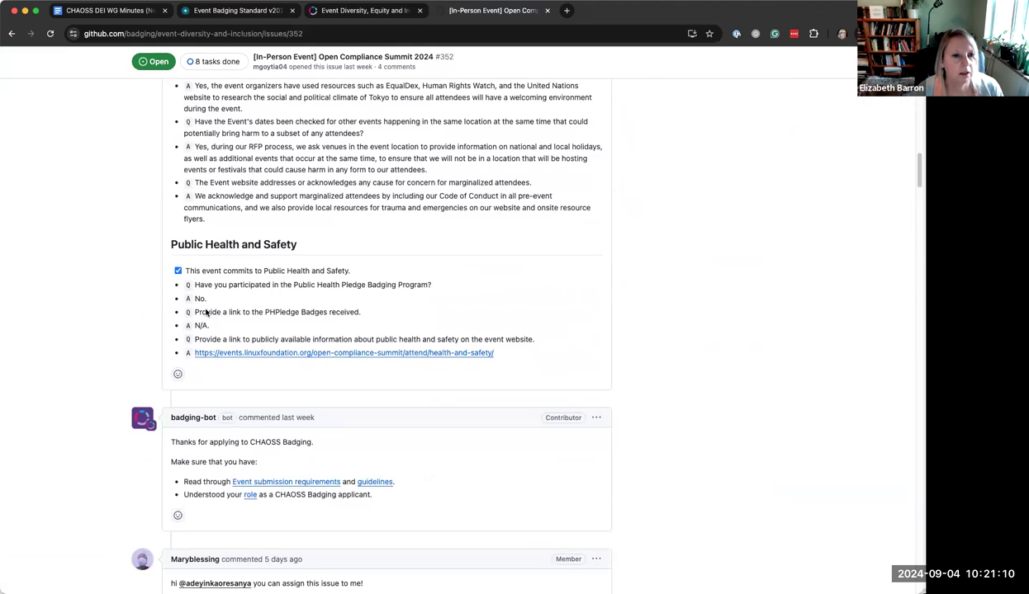
{"action": "mouse_move", "coordinate": [193, 285]}
{"action": "left_mouse_down"}
{"action": "mouse_move", "coordinate": [427, 300]}
{"action": "mouse_move", "coordinate": [427, 319]}
{"action": "mouse_move", "coordinate": [452, 339]}
{"action": "mouse_move", "coordinate": [534, 340]}
{"action": "left_mouse_up"}
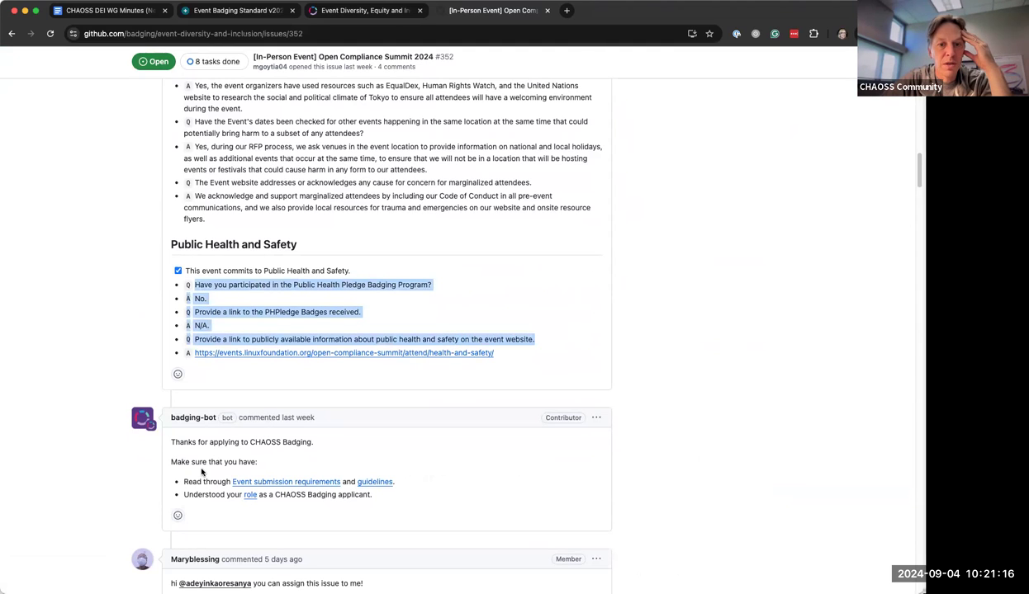
{"action": "scroll", "coordinate": [202, 472], "scroll_direction": "down", "scroll_amount": 2}
{"action": "scroll", "coordinate": [201, 471], "scroll_direction": "up", "scroll_amount": 2}
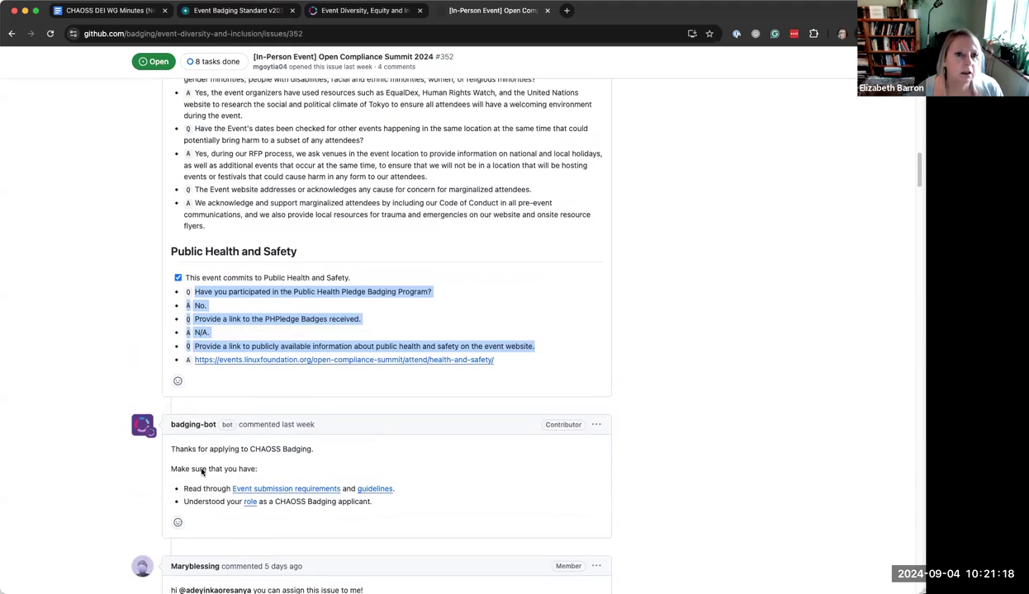
{"action": "scroll", "coordinate": [201, 469], "scroll_direction": "up", "scroll_amount": 1}
{"action": "scroll", "coordinate": [201, 469], "scroll_direction": "up", "scroll_amount": 3}
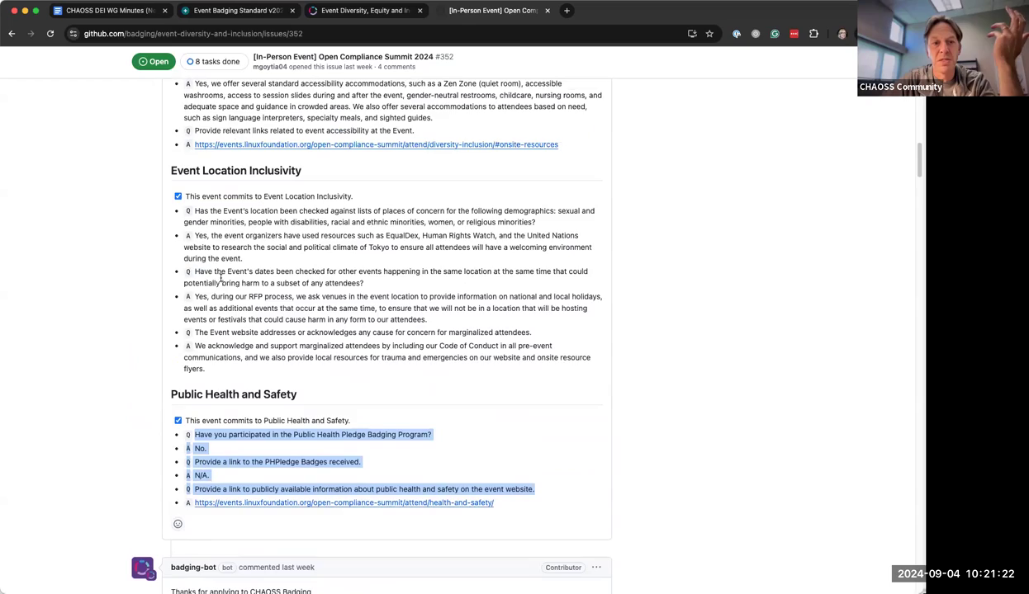
Examine the reviewer checklist in the issue's comments, down to its Public Health and Safety criteria
{"action": "scroll", "coordinate": [258, 471], "scroll_direction": "down", "scroll_amount": 12}
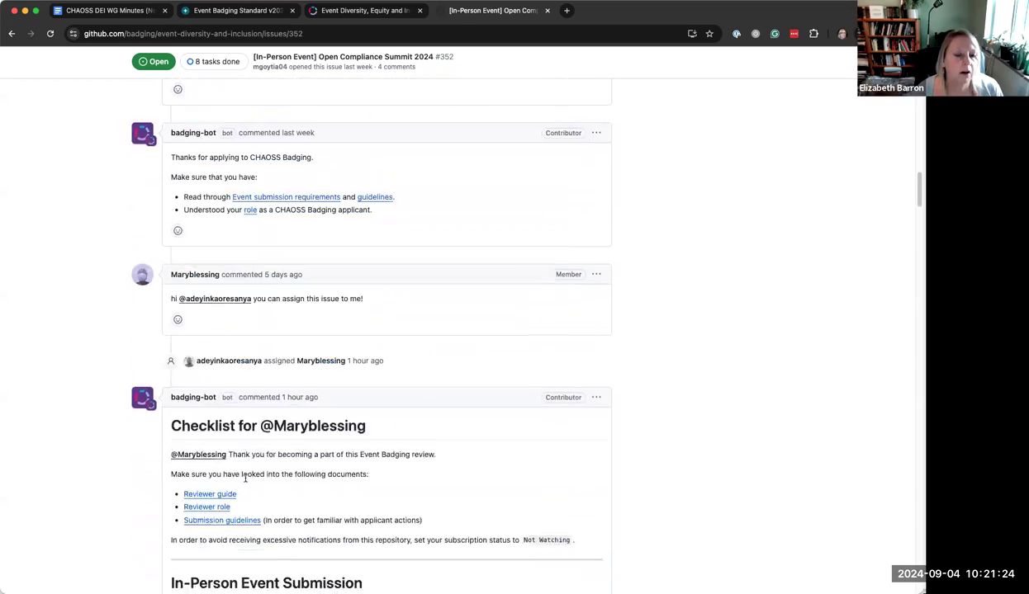
{"action": "scroll", "coordinate": [231, 481], "scroll_direction": "down", "scroll_amount": 7}
{"action": "scroll", "coordinate": [220, 487], "scroll_direction": "down", "scroll_amount": 14}
{"action": "scroll", "coordinate": [220, 487], "scroll_direction": "down", "scroll_amount": 17}
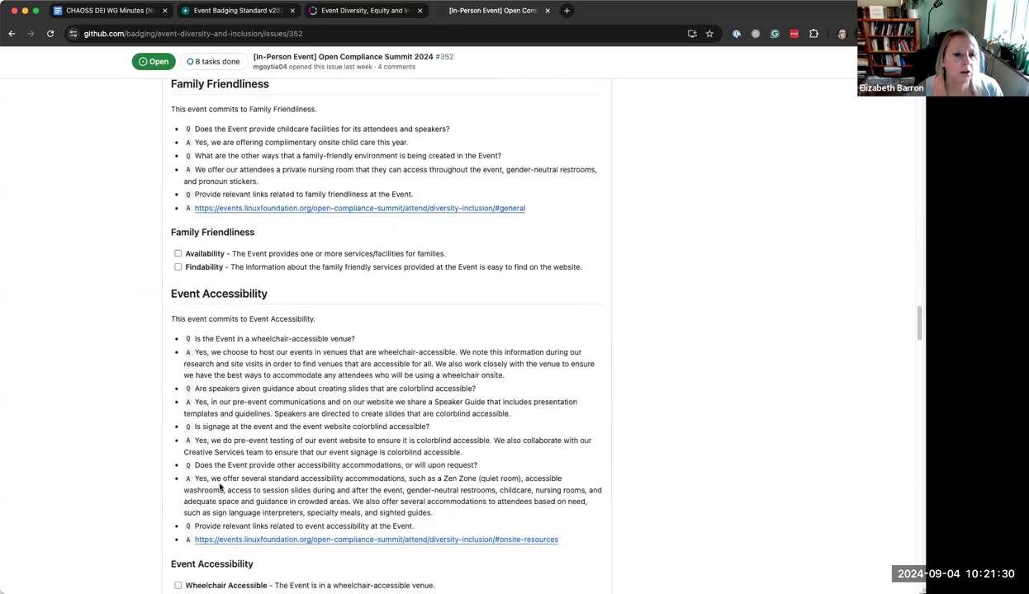
{"action": "scroll", "coordinate": [219, 487], "scroll_direction": "down", "scroll_amount": 16}
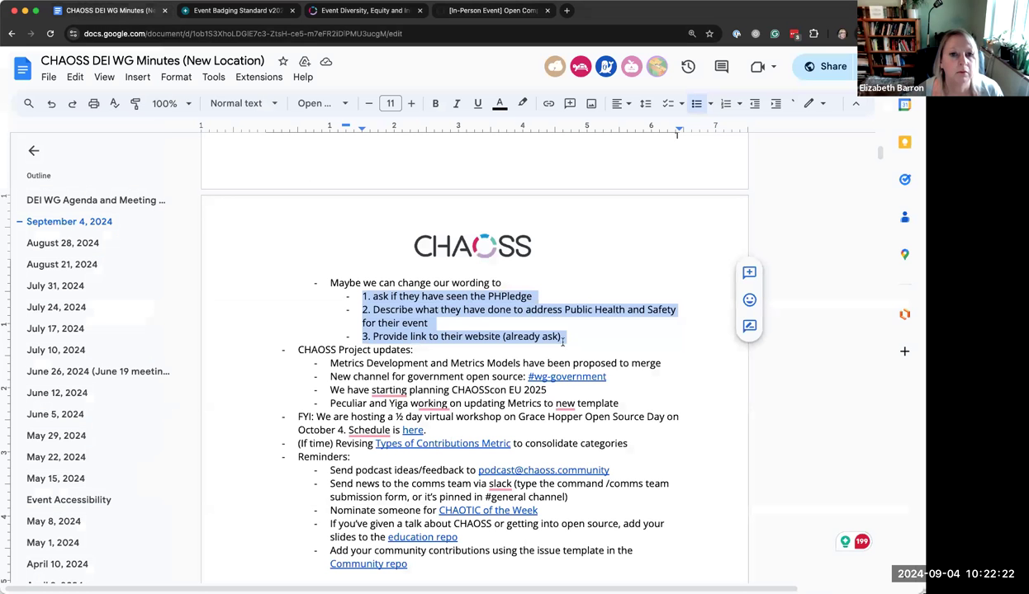
In the meeting minutes, add the action items "[ ] change website" and "[ ] change checklist for reviewers" below the third wording item
{"action": "left_click", "coordinate": [567, 338]}
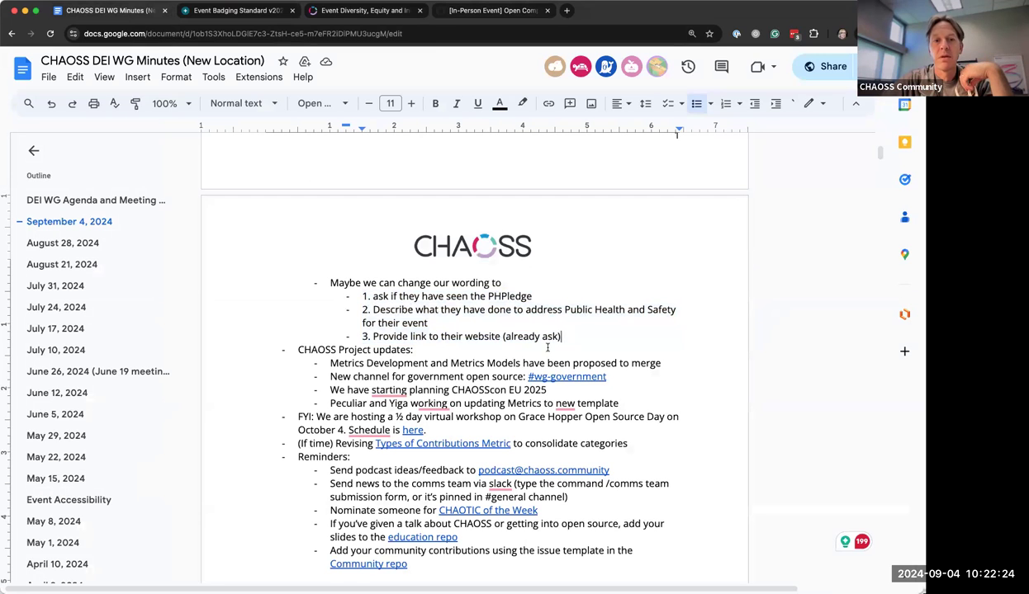
{"action": "key", "text": "Return"}
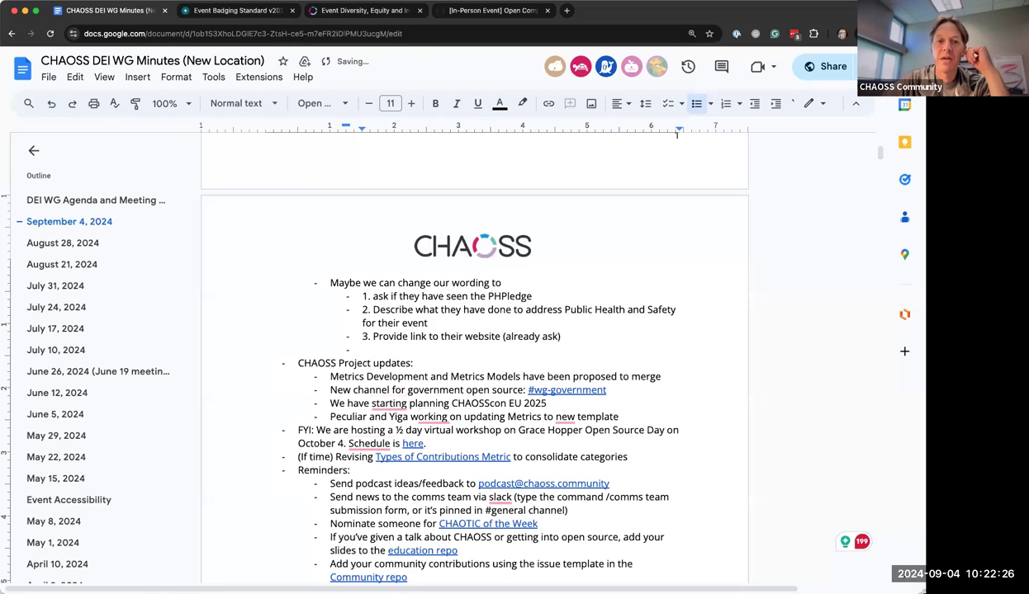
{"action": "type", "text": "[ ] change website"}
{"action": "key", "text": "Return"}
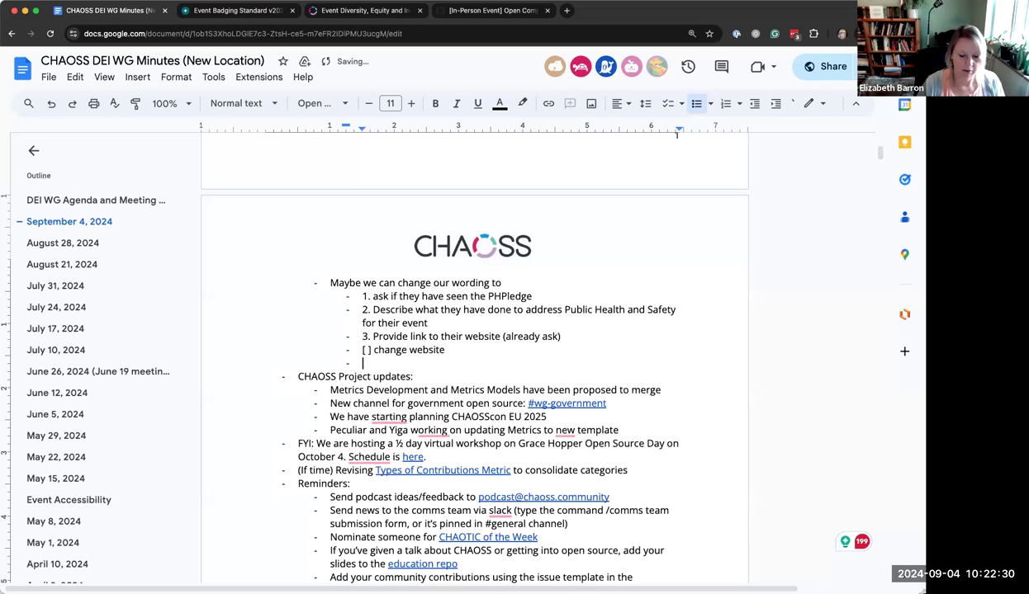
{"action": "type", "text": "[ ] change "}
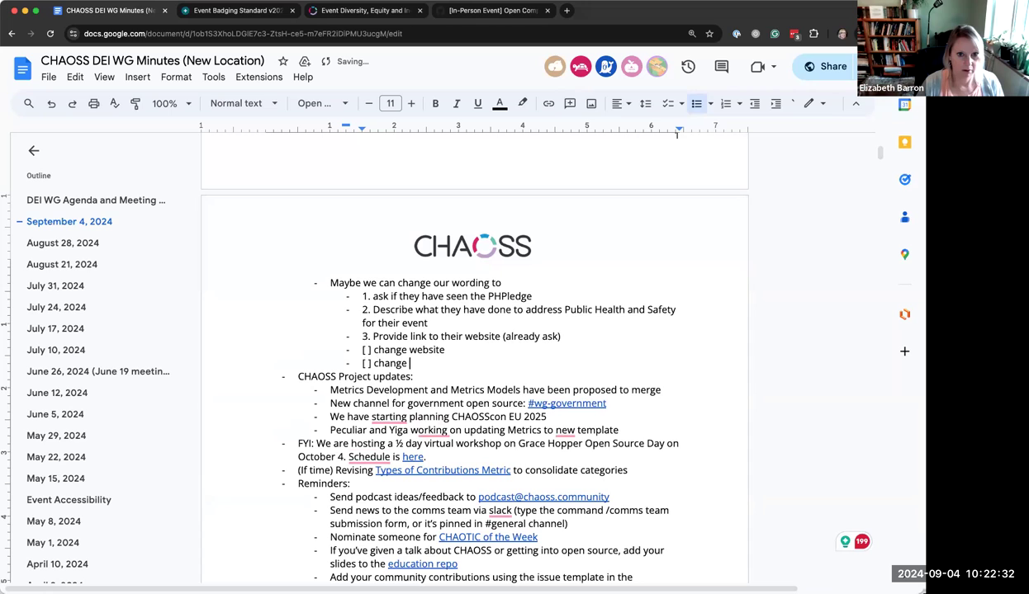
{"action": "type", "text": "checklist for "}
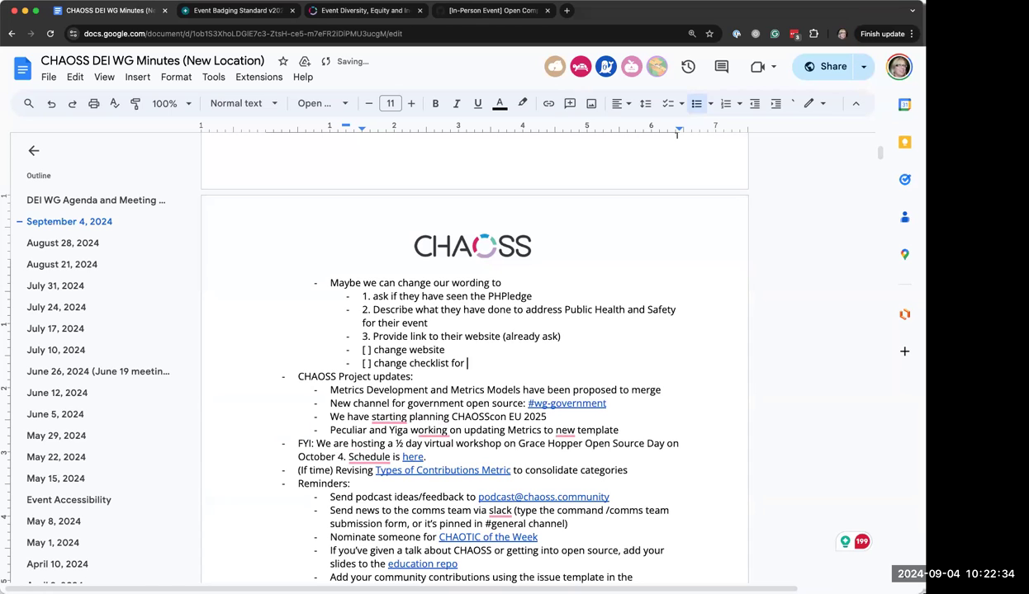
{"action": "type", "text": "reviewers"}
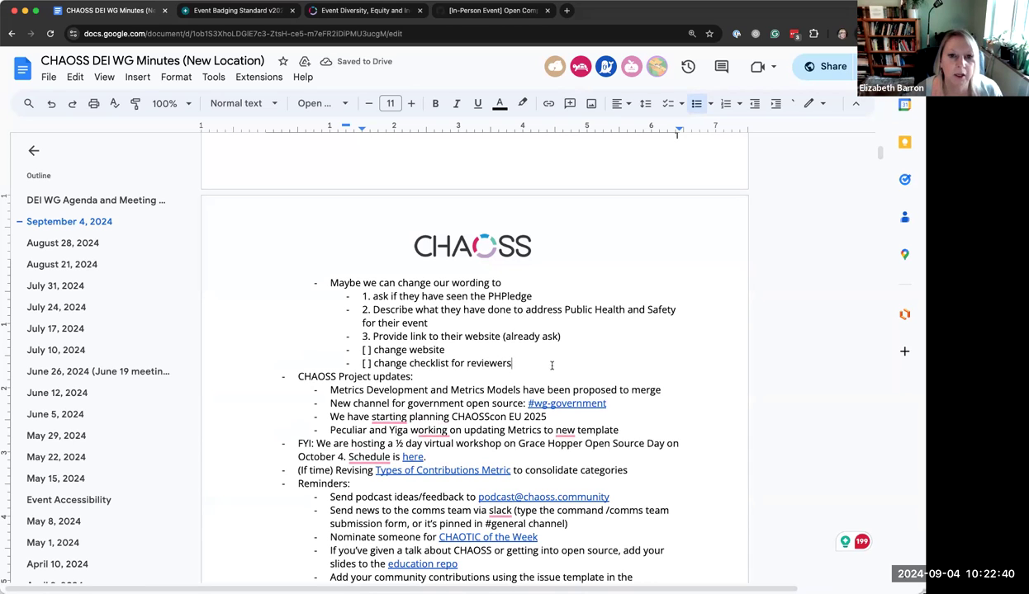
Recheck the reviewer checklist in the GitHub issue, and extend the first action item in the minutes to "change website application"
{"action": "left_click", "coordinate": [466, 11]}
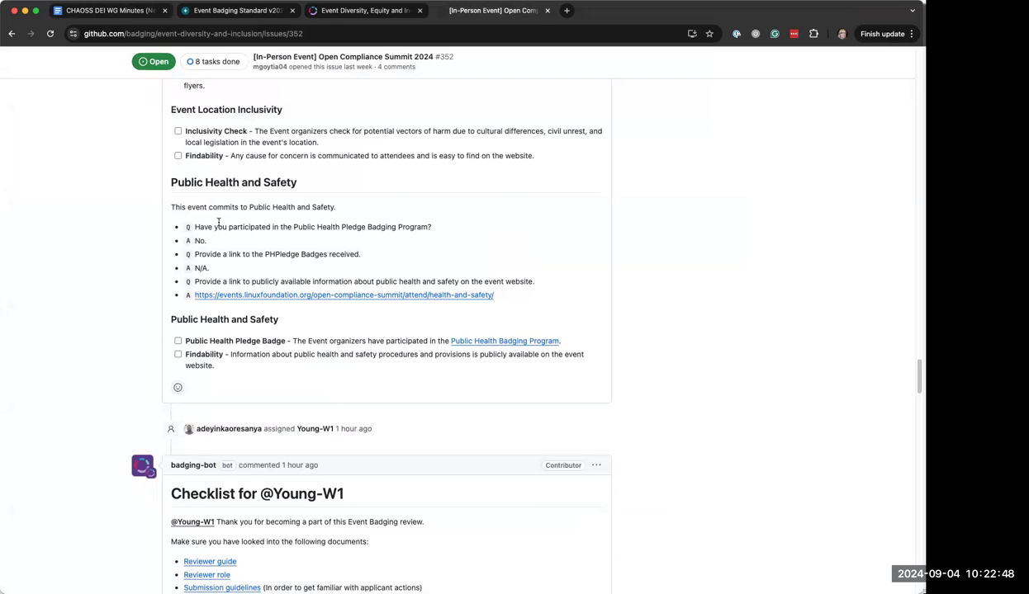
{"action": "left_click", "coordinate": [108, 10]}
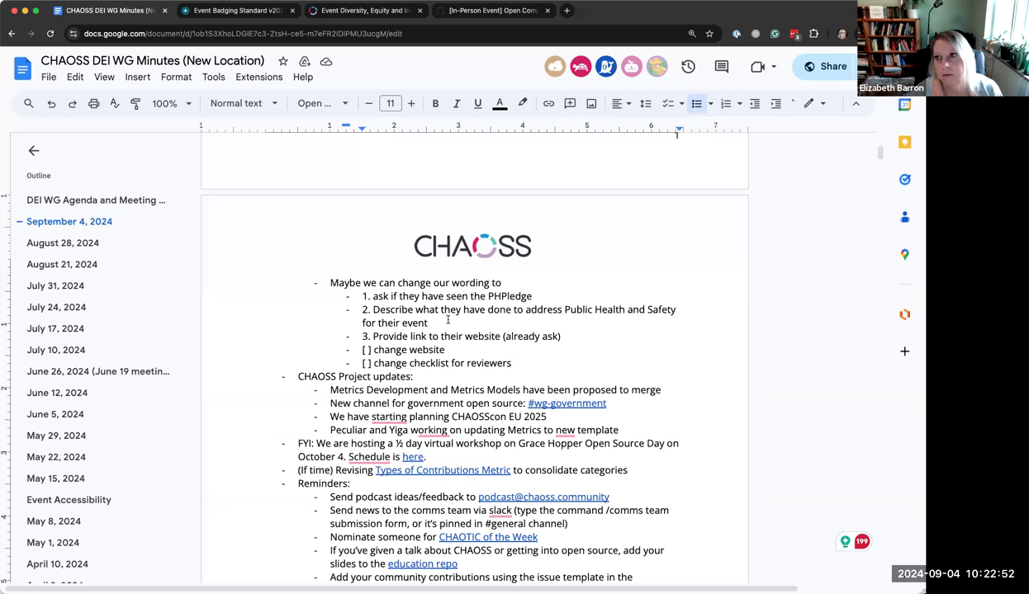
{"action": "left_click", "coordinate": [458, 351]}
{"action": "type", "text": "application"}
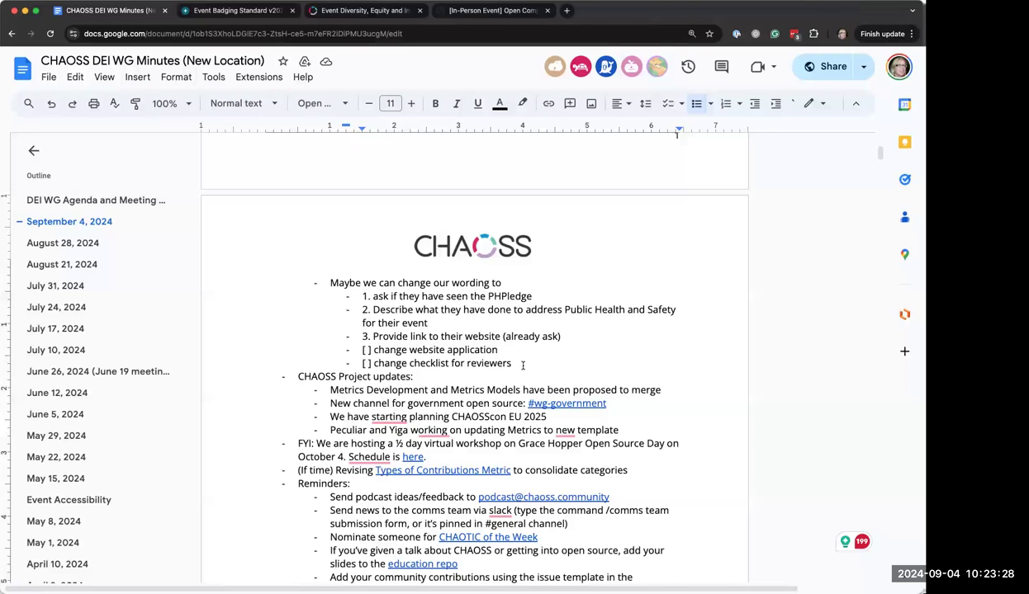
{"action": "left_click", "coordinate": [517, 363]}
{"action": "left_click", "coordinate": [511, 353]}
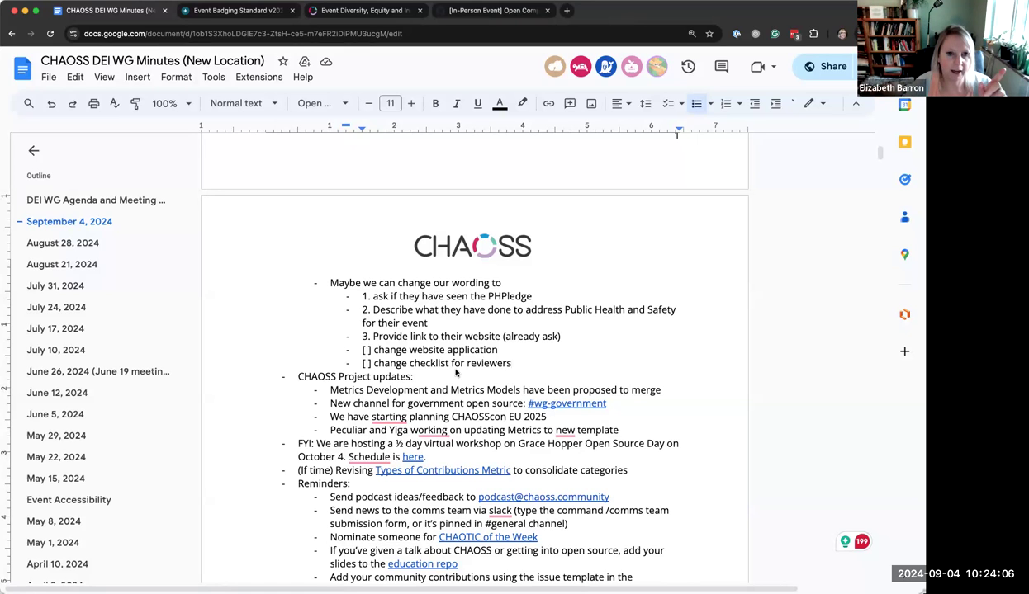
Review the August 28 Badging Update notes, highlighting the items on iterating the applicant process and the existing design templates
{"action": "scroll", "coordinate": [454, 374], "scroll_direction": "down", "scroll_amount": 9}
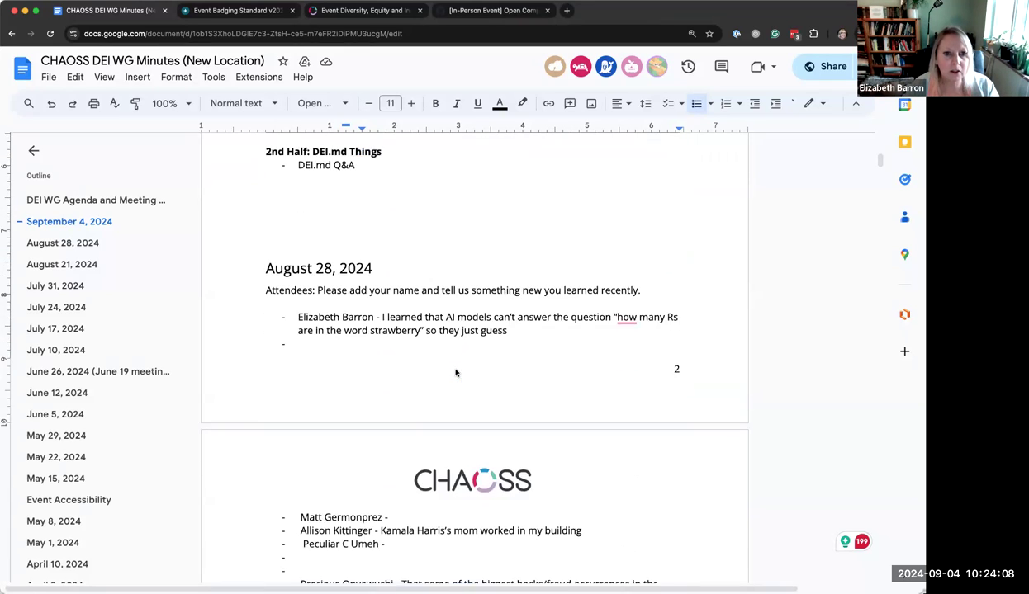
{"action": "scroll", "coordinate": [455, 373], "scroll_direction": "down", "scroll_amount": 2}
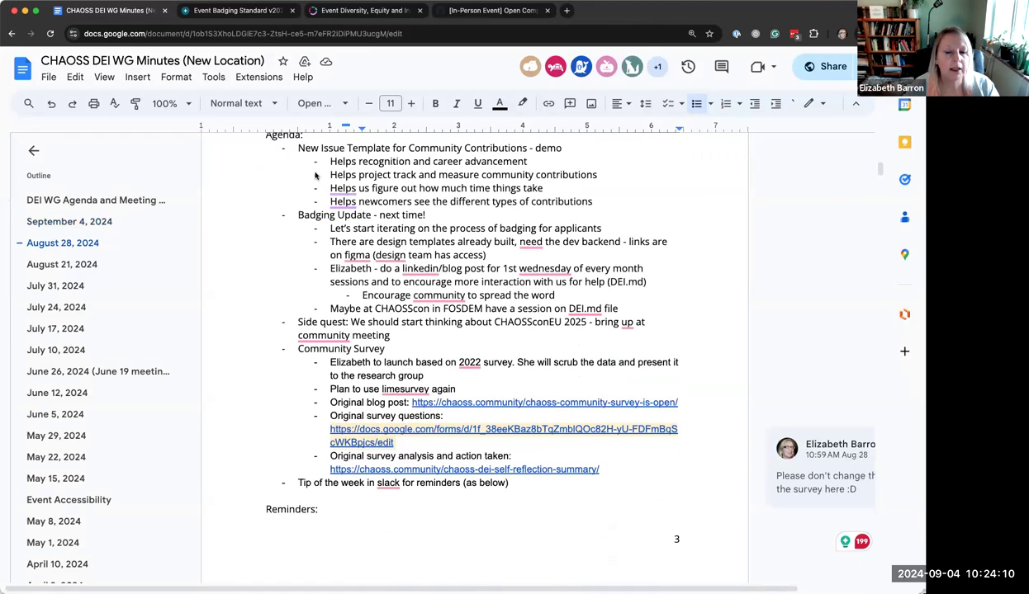
{"action": "left_click_drag", "start_coordinate": [295, 214], "coordinate": [604, 228]}
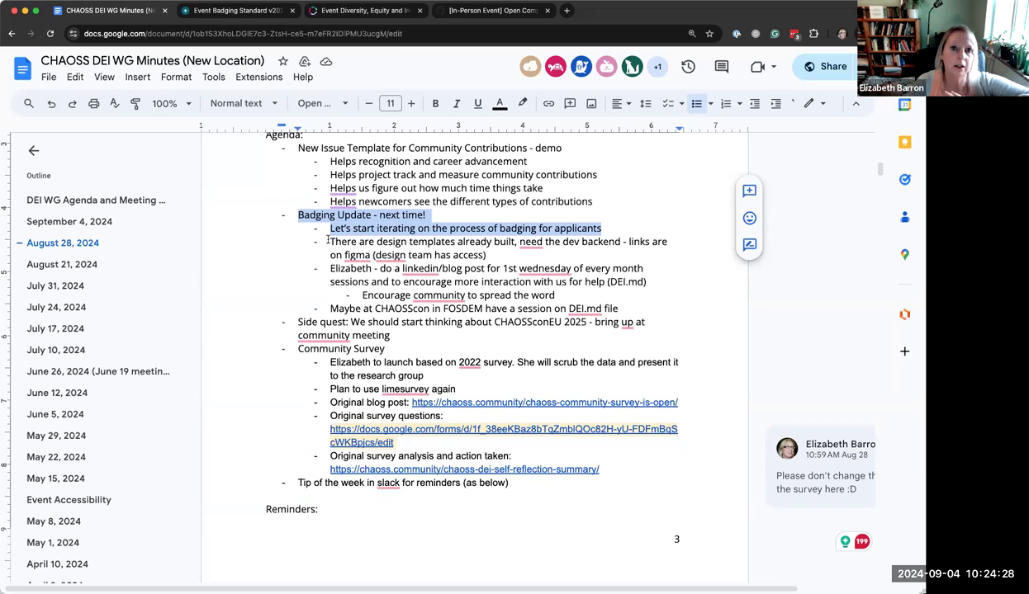
{"action": "left_click_drag", "start_coordinate": [328, 239], "coordinate": [498, 255]}
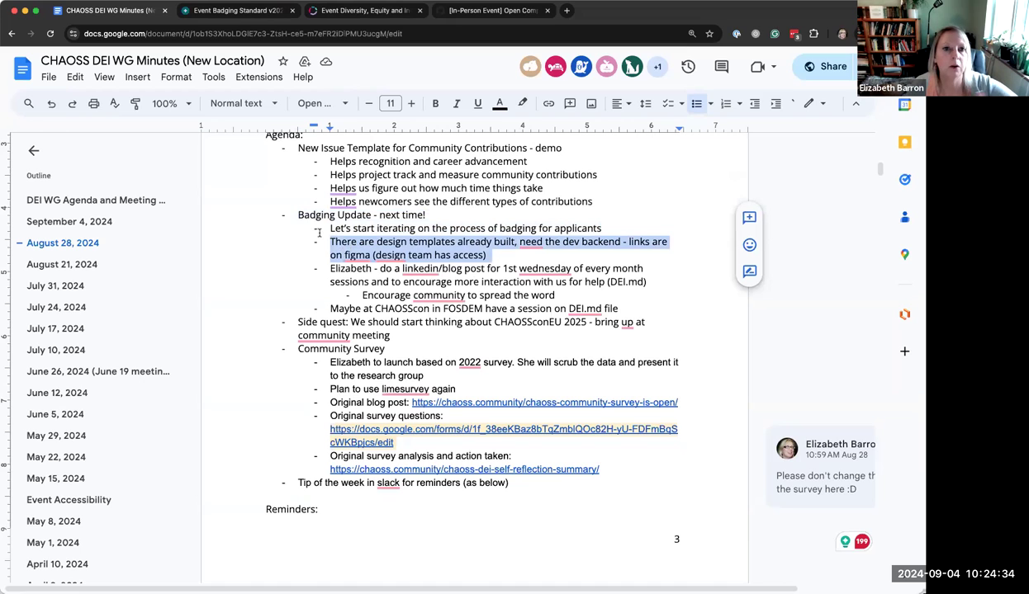
{"action": "left_click_drag", "start_coordinate": [322, 230], "coordinate": [671, 251]}
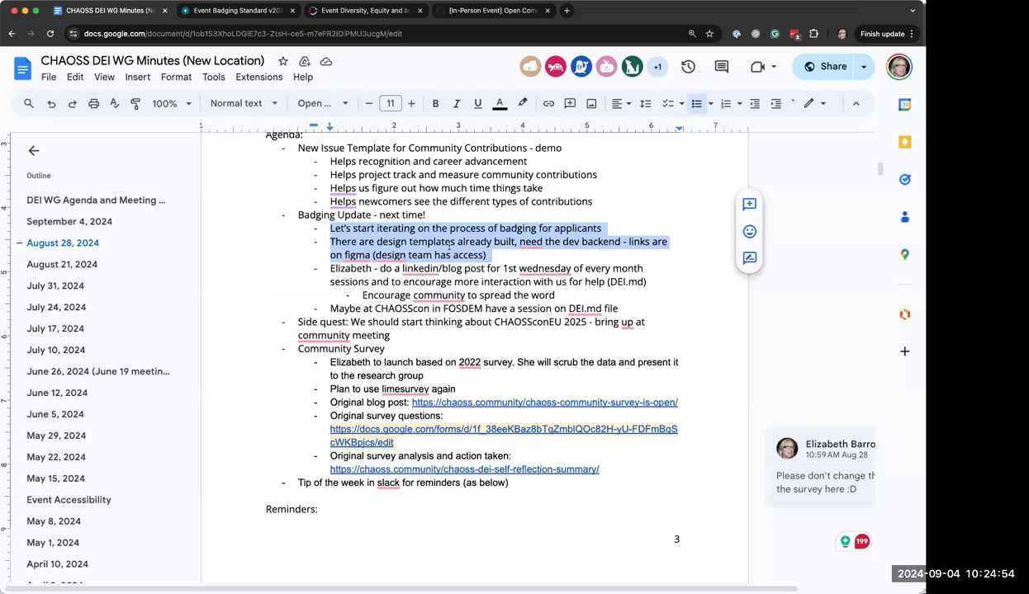
{"action": "scroll", "coordinate": [450, 245], "scroll_direction": "up", "scroll_amount": 5}
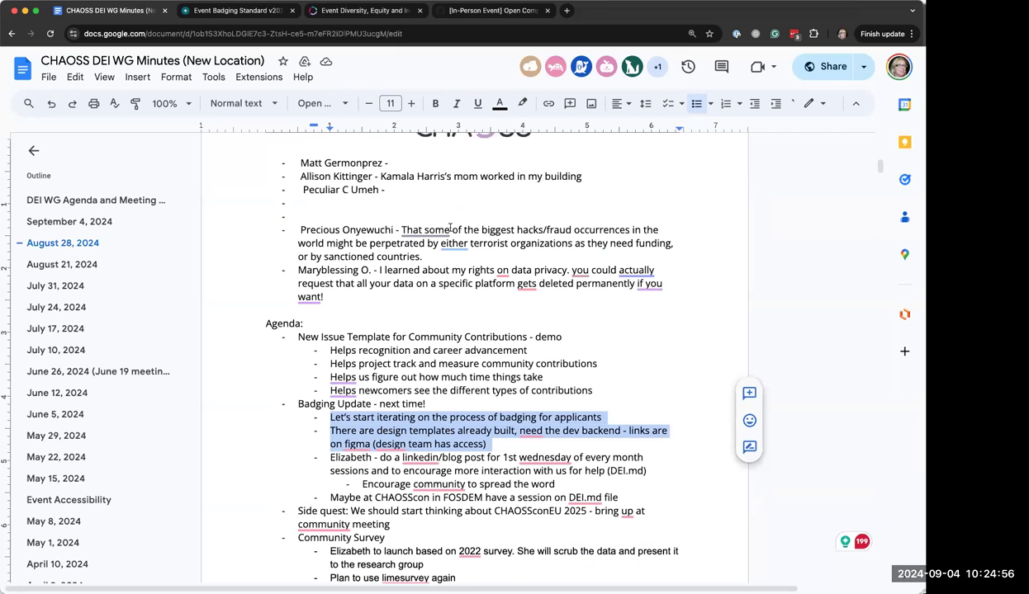
In the CHAOSS event badging form, review the Public Health and Safety section and highlight the GitHub account note above the submit control
{"action": "left_click", "coordinate": [363, 10]}
{"action": "left_click", "coordinate": [435, 284]}
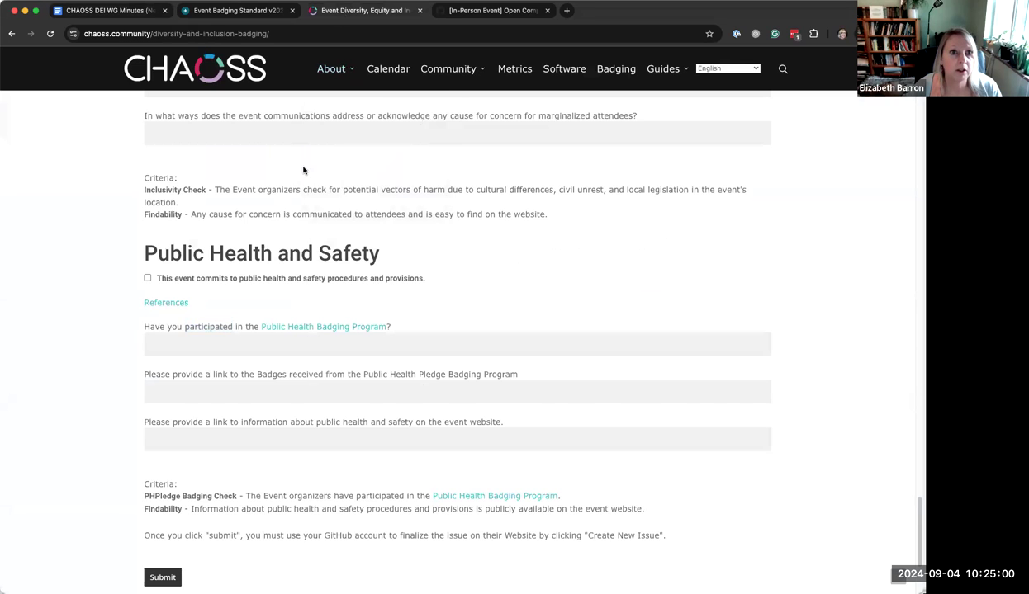
{"action": "scroll", "coordinate": [271, 218], "scroll_direction": "up", "scroll_amount": 5}
{"action": "scroll", "coordinate": [271, 218], "scroll_direction": "down", "scroll_amount": 10}
{"action": "scroll", "coordinate": [271, 218], "scroll_direction": "down", "scroll_amount": 1}
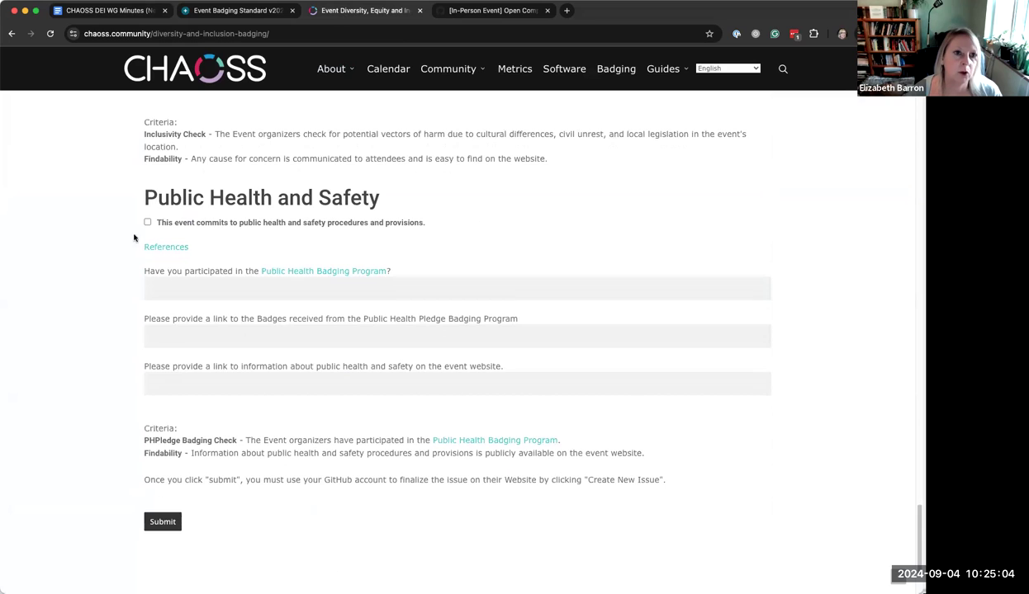
{"action": "left_click_drag", "start_coordinate": [272, 480], "coordinate": [662, 491]}
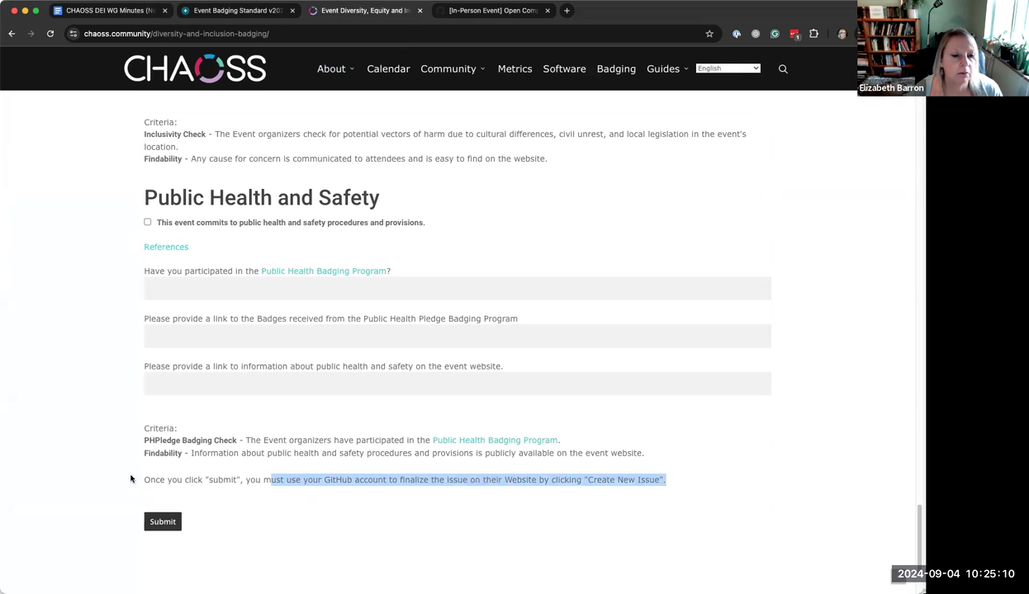
{"action": "left_click_drag", "start_coordinate": [139, 480], "coordinate": [668, 482]}
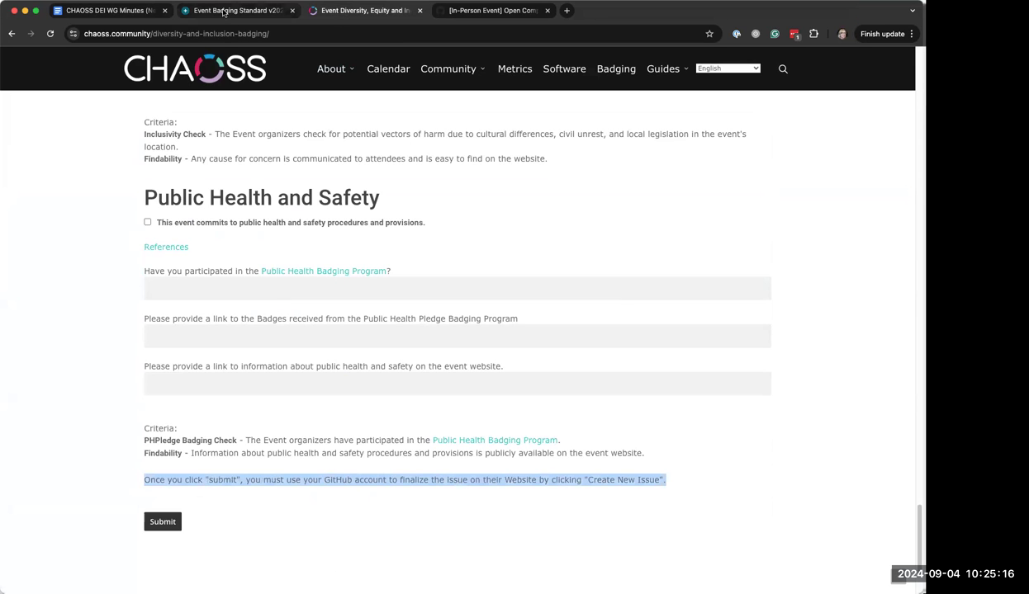
In the September 4 minutes, highlight the CHAOSS Project updates section, its metrics merge item, and its #wg-government channel item
{"action": "left_click", "coordinate": [121, 14]}
{"action": "scroll", "coordinate": [387, 406], "scroll_direction": "up", "scroll_amount": 5}
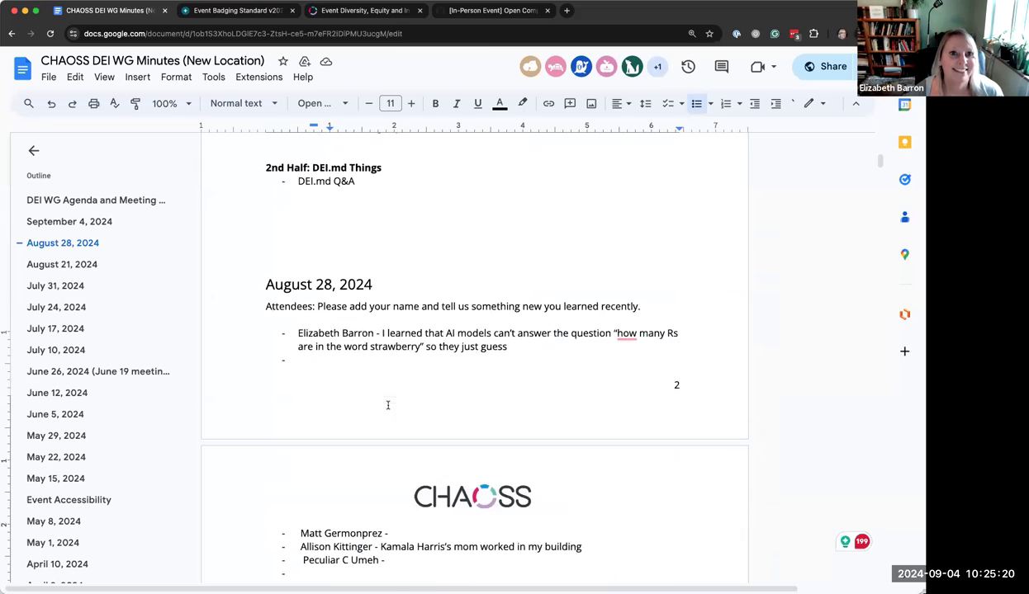
{"action": "scroll", "coordinate": [387, 405], "scroll_direction": "up", "scroll_amount": 8}
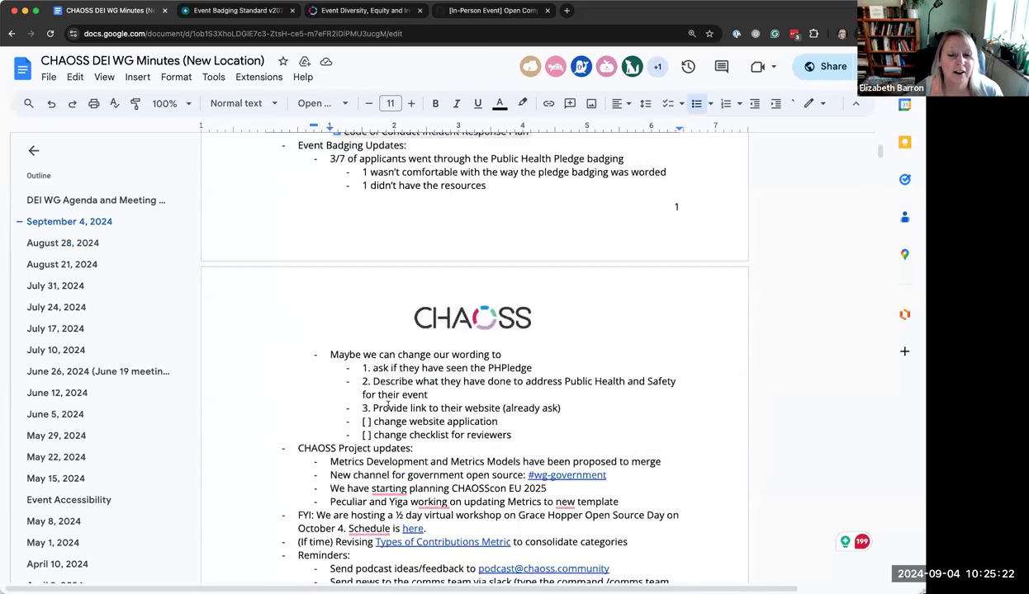
{"action": "scroll", "coordinate": [387, 405], "scroll_direction": "up", "scroll_amount": 3}
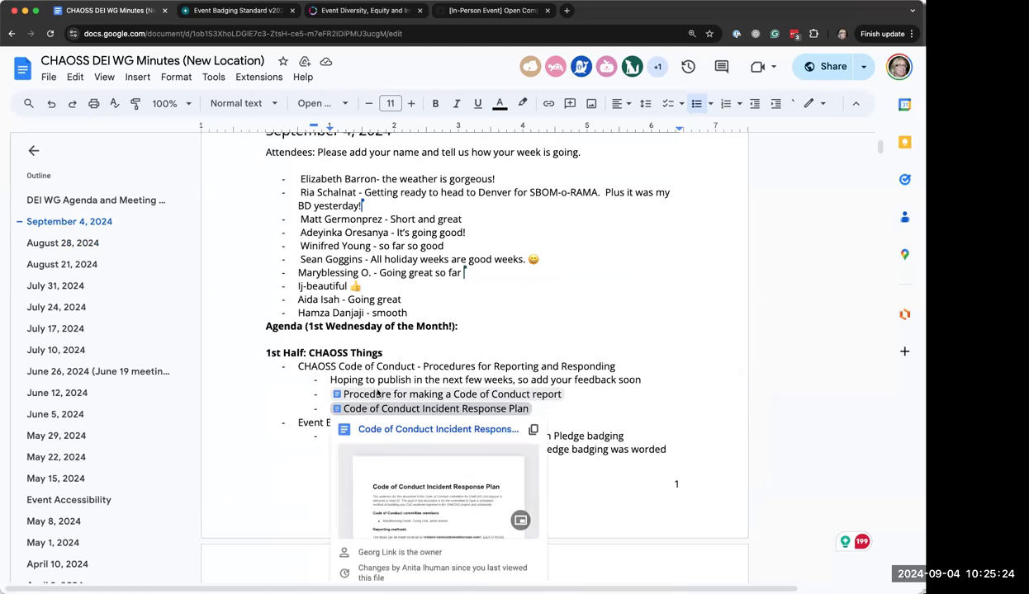
{"action": "scroll", "coordinate": [446, 342], "scroll_direction": "down", "scroll_amount": 5}
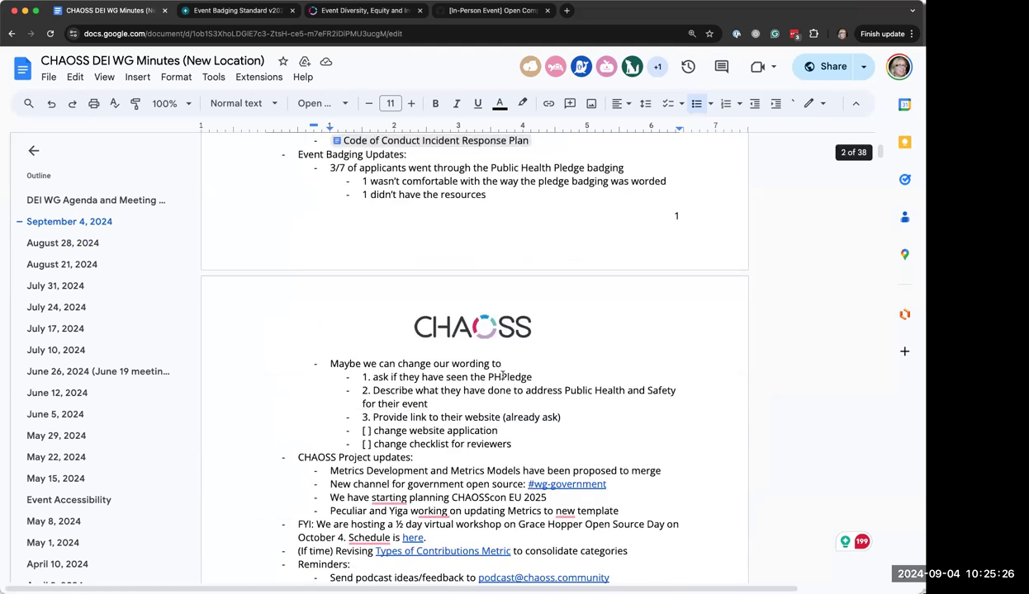
{"action": "scroll", "coordinate": [502, 376], "scroll_direction": "down", "scroll_amount": 2}
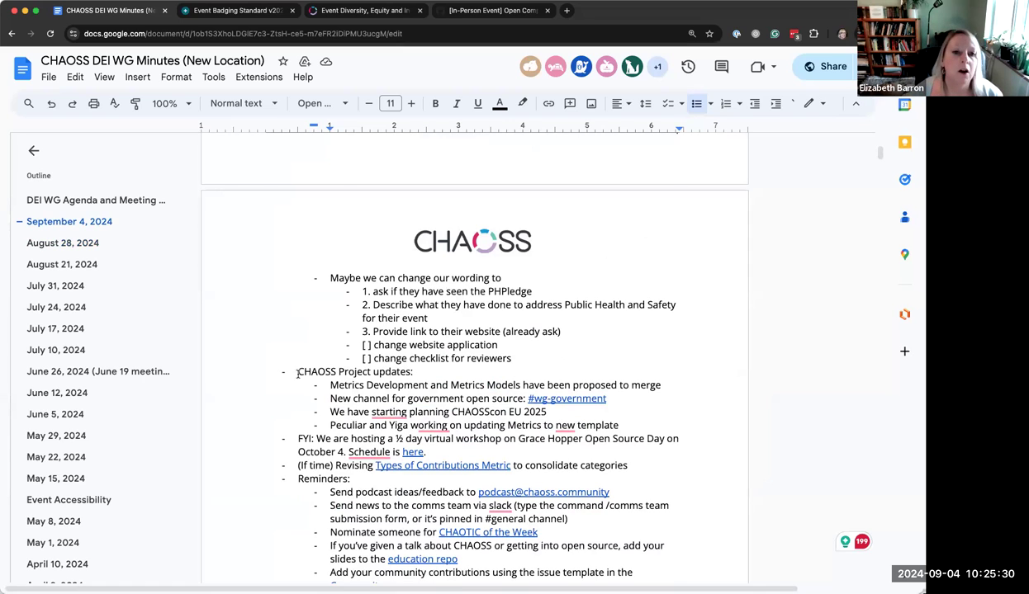
{"action": "left_click_drag", "start_coordinate": [296, 370], "coordinate": [615, 423]}
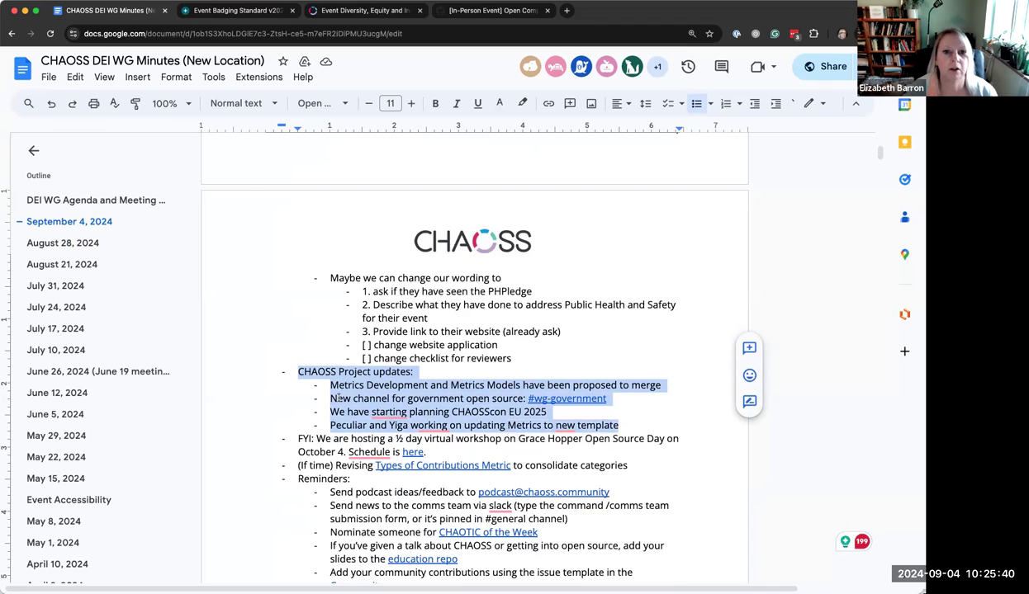
{"action": "left_click", "coordinate": [329, 384]}
{"action": "left_click_drag", "start_coordinate": [329, 385], "coordinate": [652, 387]}
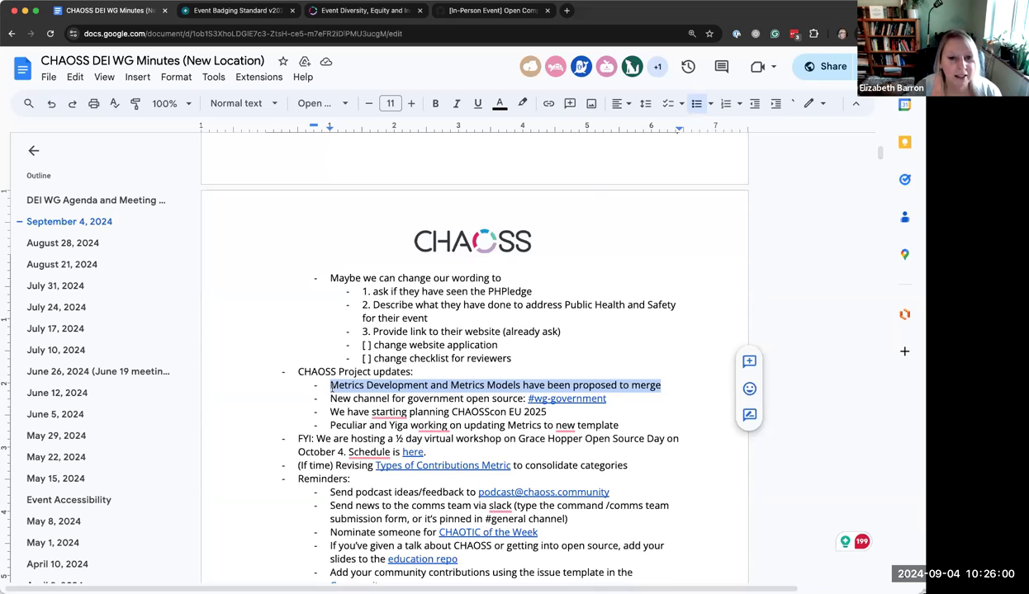
{"action": "left_click_drag", "start_coordinate": [327, 398], "coordinate": [607, 402]}
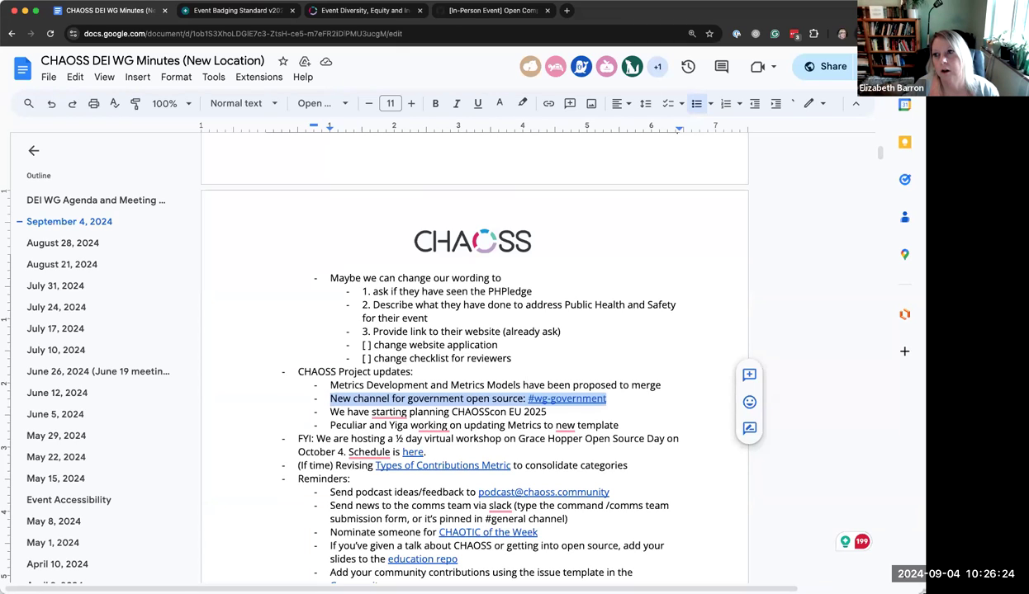
In the September 4 minutes, highlight the CHAOSScon EU 2025 planning item and the Grace Hopper Open Source Day workshop item
{"action": "left_click", "coordinate": [610, 402]}
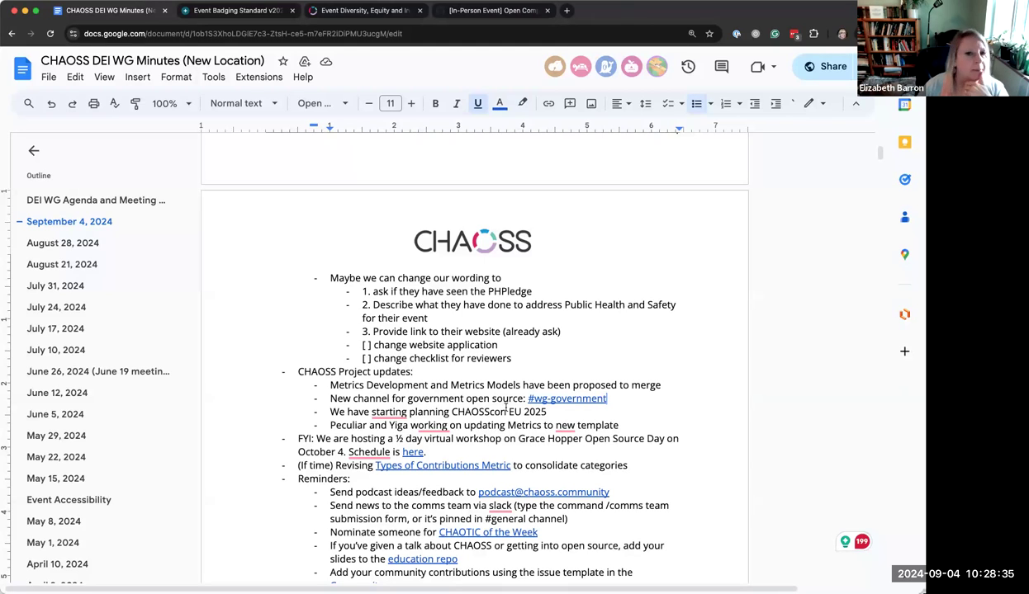
{"action": "left_click", "coordinate": [347, 414]}
{"action": "left_click", "coordinate": [329, 411]}
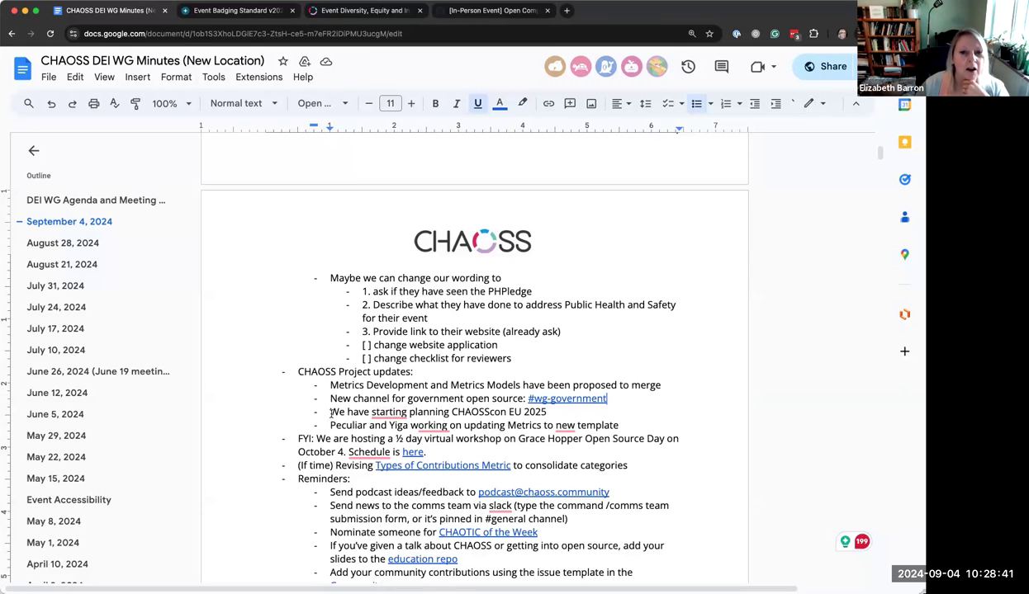
{"action": "left_click_drag", "start_coordinate": [330, 412], "coordinate": [546, 413]}
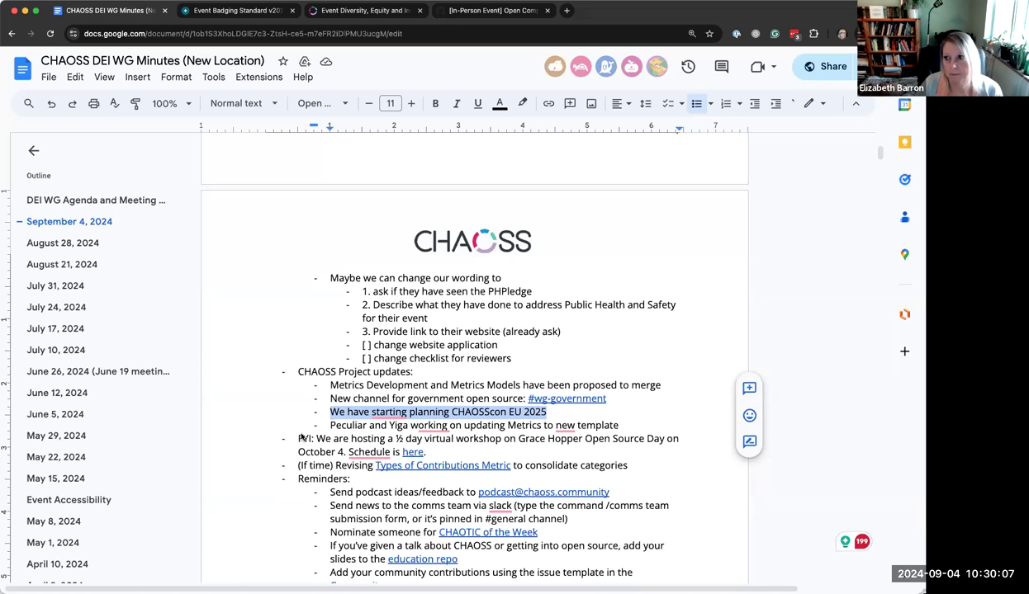
{"action": "left_click_drag", "start_coordinate": [299, 439], "coordinate": [444, 458]}
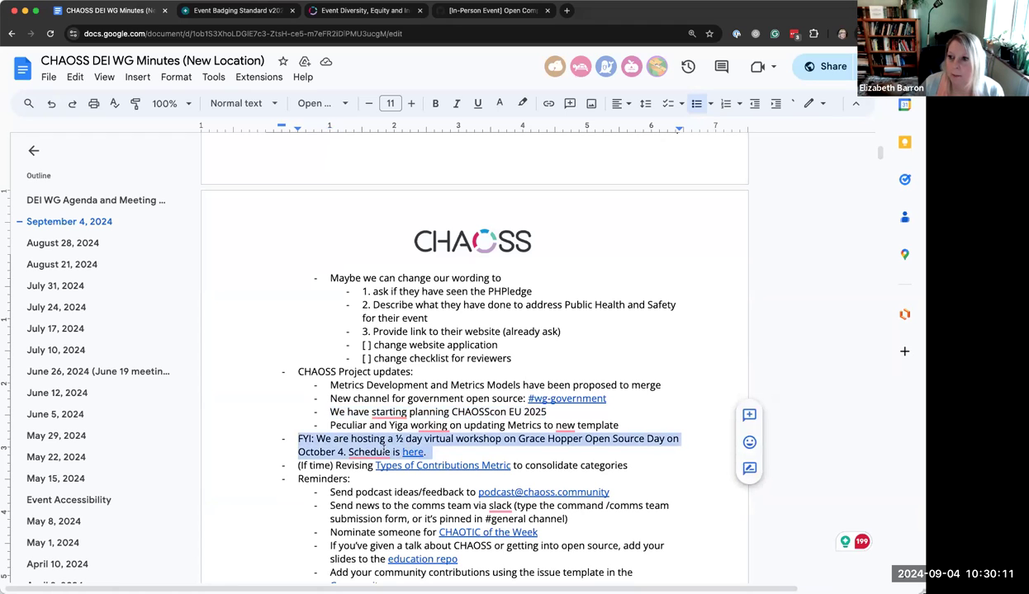
{"action": "mouse_move", "coordinate": [369, 452]}
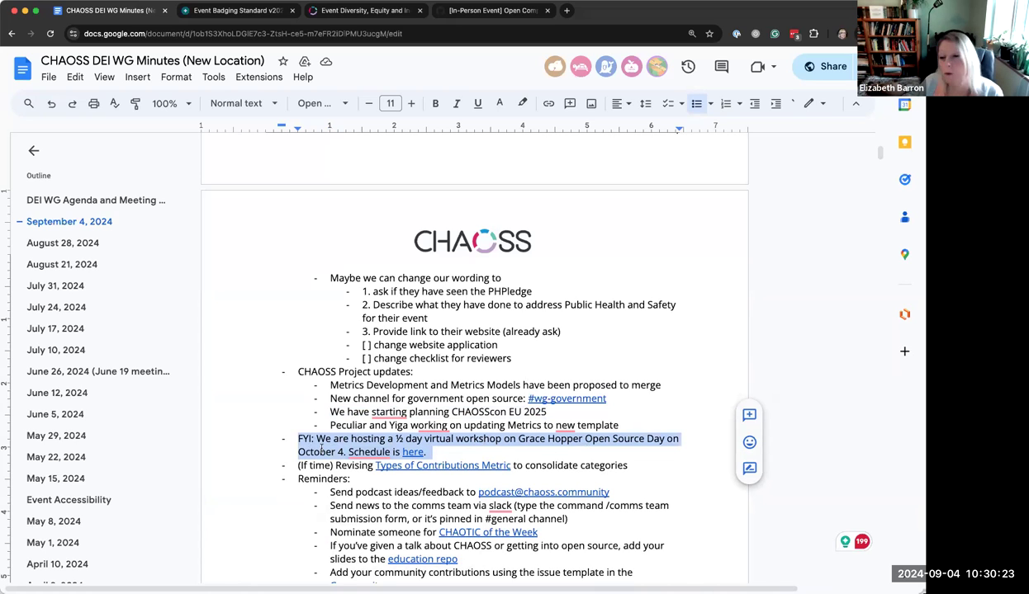
Open the schedule linked in the workshop item and review its CHAOSS Run of Show table and participant lists
{"action": "left_click", "coordinate": [443, 452]}
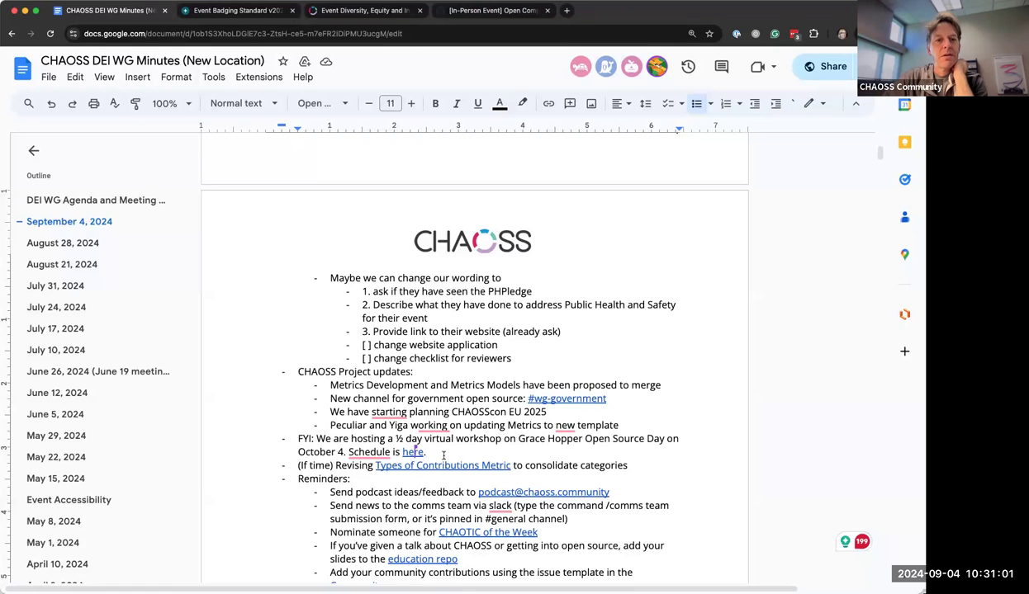
{"action": "left_click", "coordinate": [431, 451]}
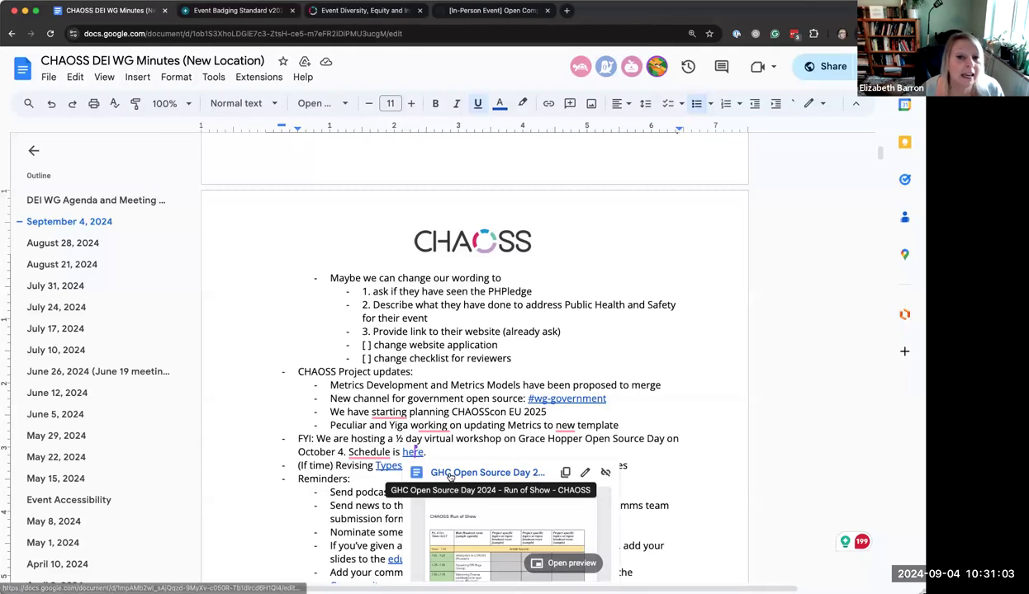
{"action": "left_click", "coordinate": [445, 469]}
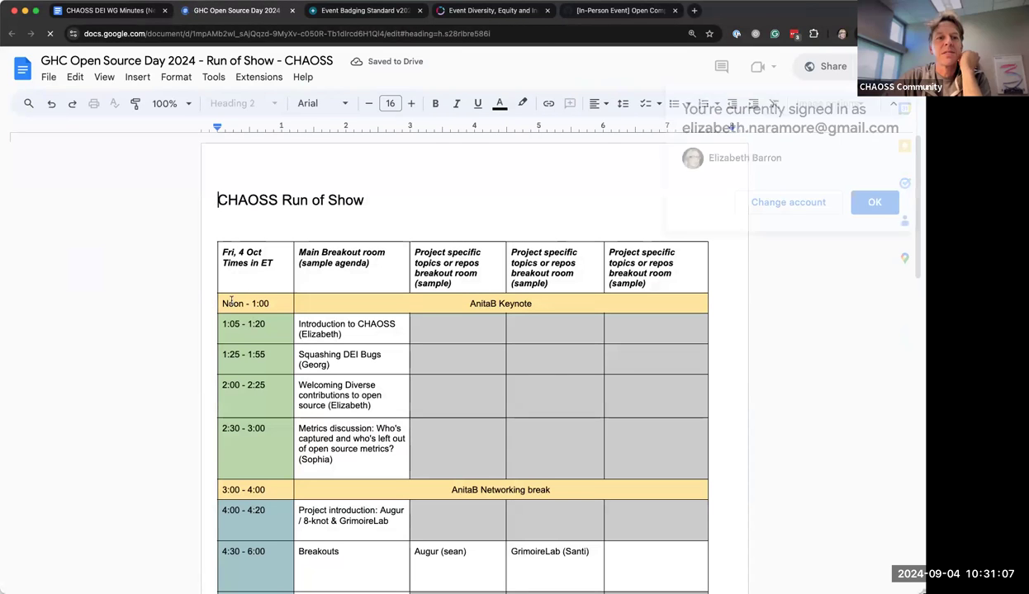
{"action": "scroll", "coordinate": [232, 301], "scroll_direction": "down", "scroll_amount": 3}
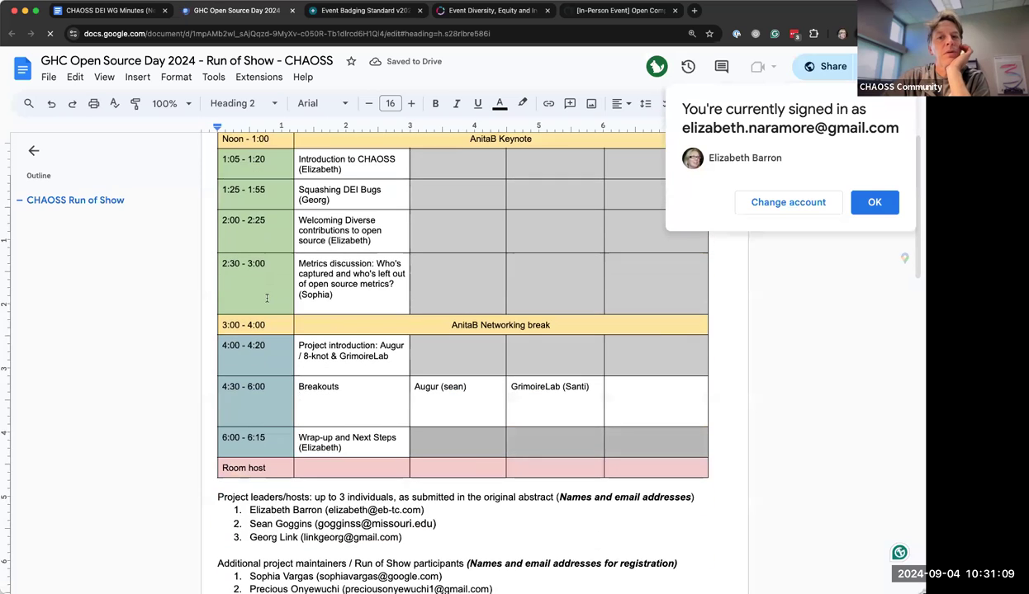
{"action": "scroll", "coordinate": [350, 267], "scroll_direction": "up", "scroll_amount": 3}
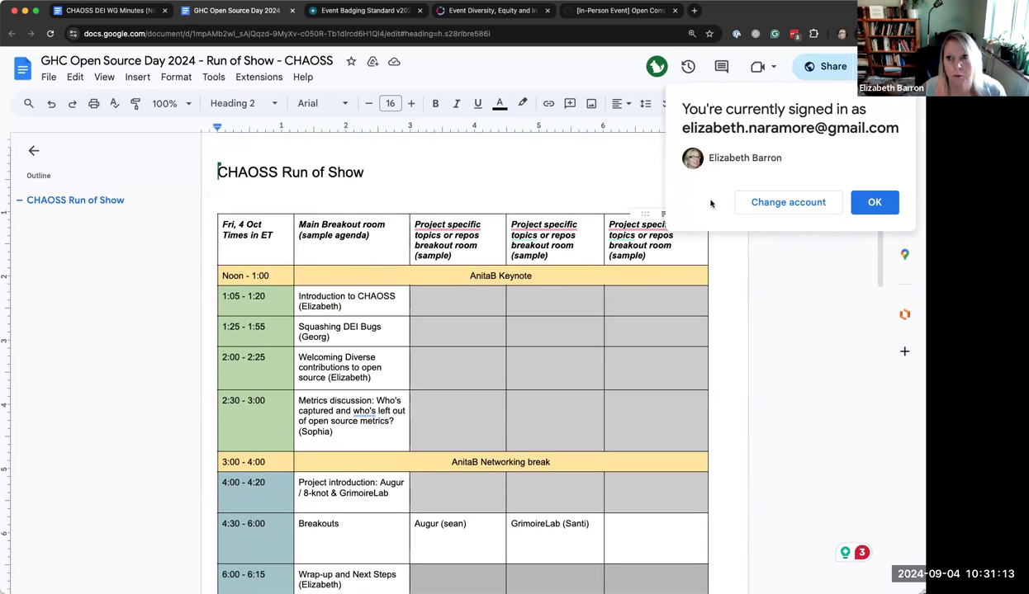
{"action": "left_click", "coordinate": [876, 203]}
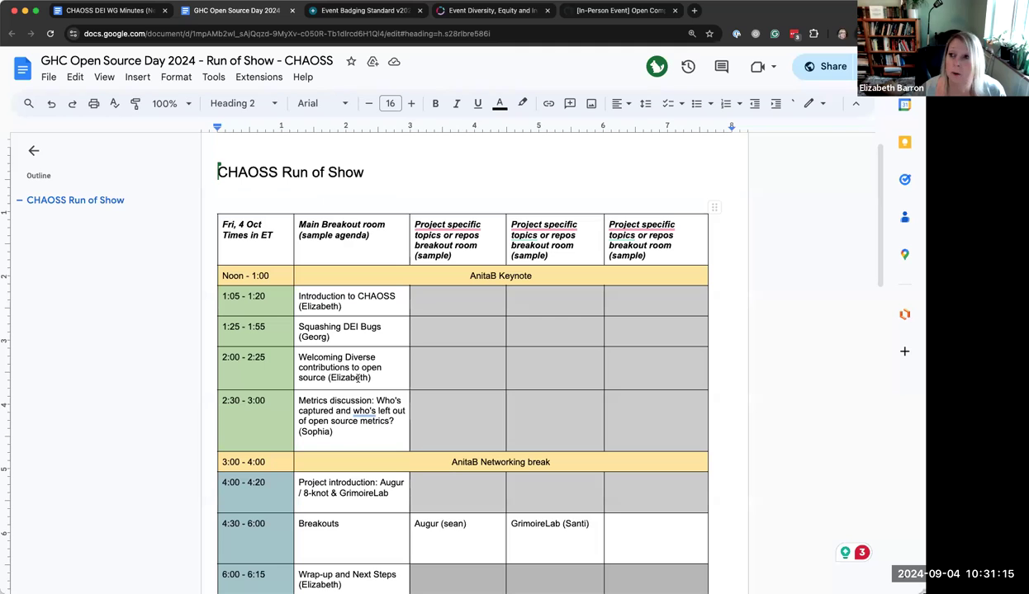
{"action": "scroll", "coordinate": [366, 402], "scroll_direction": "down", "scroll_amount": 3}
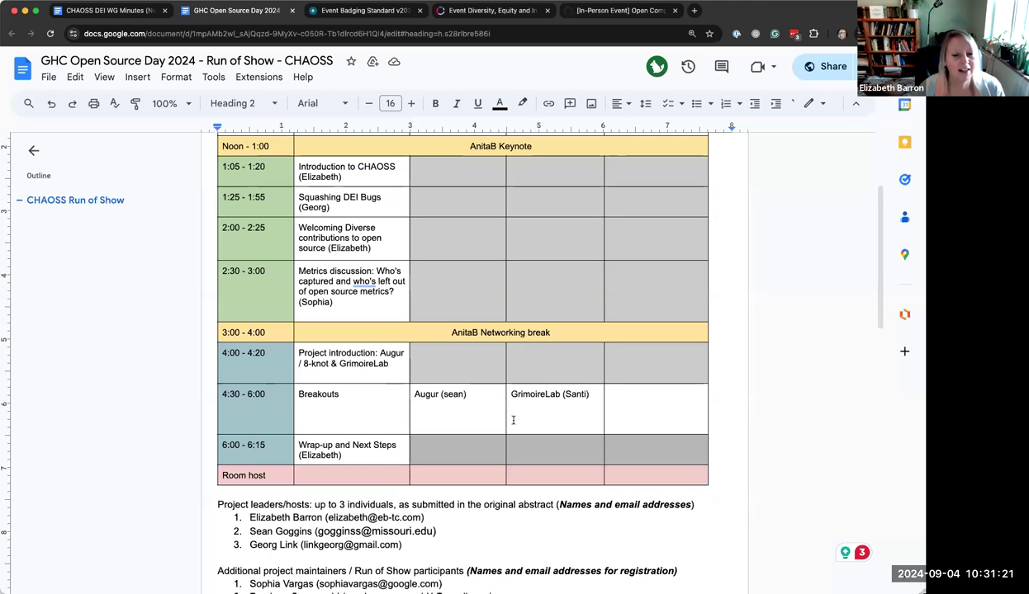
{"action": "scroll", "coordinate": [513, 421], "scroll_direction": "down", "scroll_amount": 1}
{"action": "scroll", "coordinate": [513, 421], "scroll_direction": "down", "scroll_amount": 3}
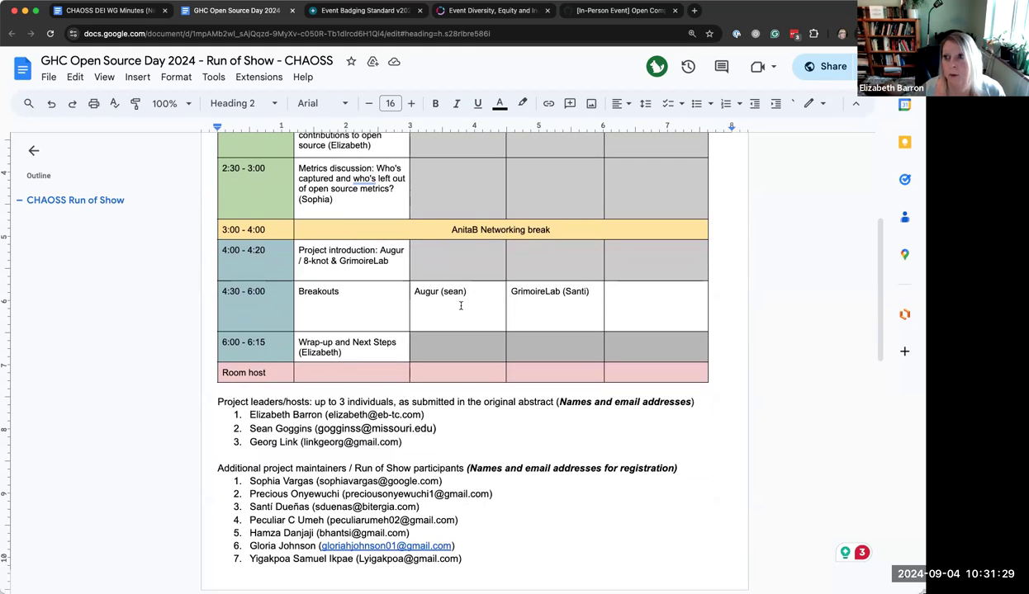
{"action": "scroll", "coordinate": [460, 305], "scroll_direction": "up", "scroll_amount": 2}
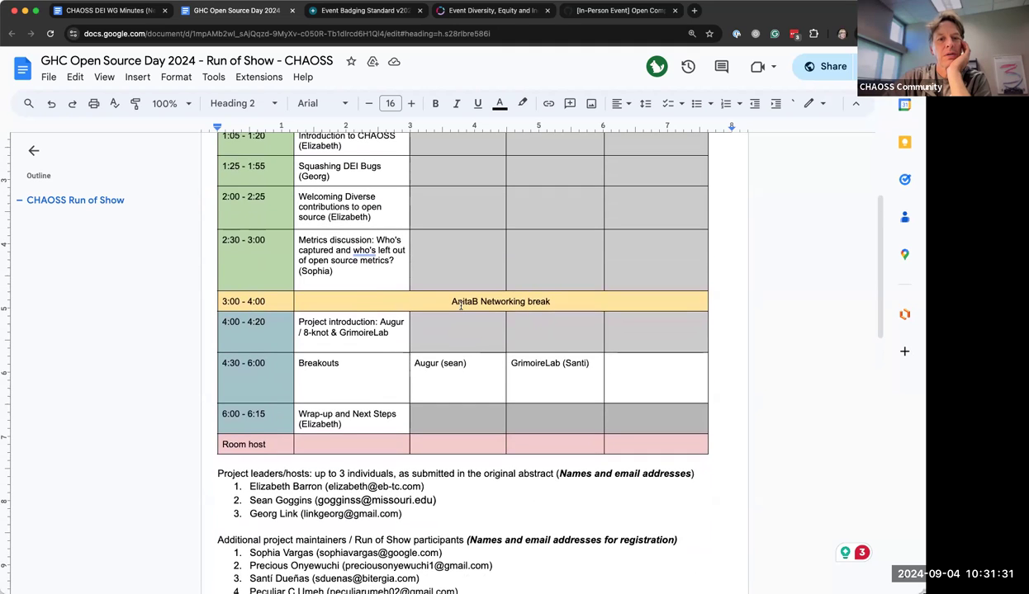
{"action": "scroll", "coordinate": [461, 306], "scroll_direction": "up", "scroll_amount": 3}
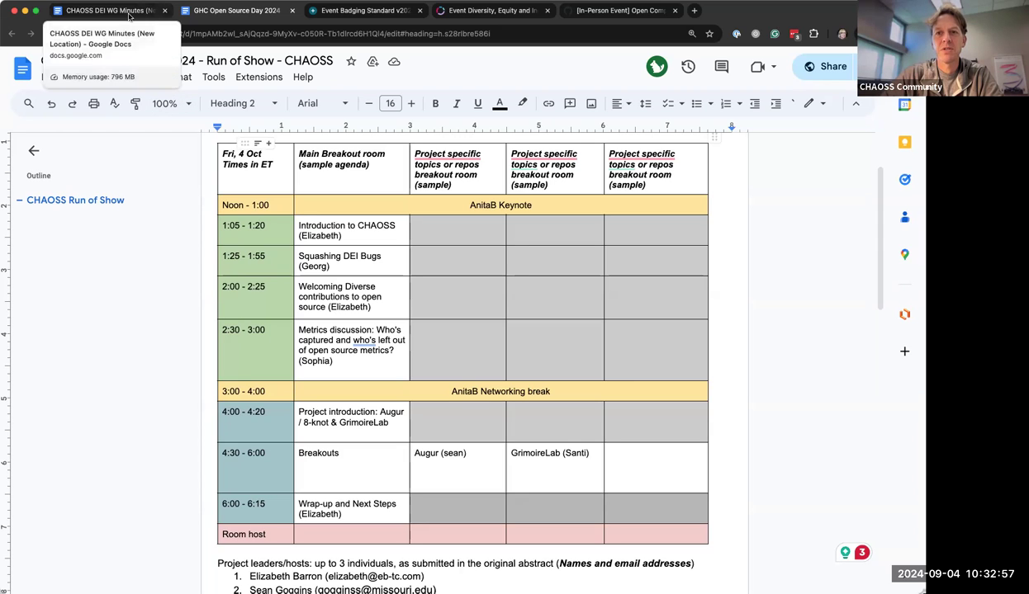
Back in the DEI WG minutes, add the sub-item "Let's find out # of participants" beneath the Open Source Day workshop item
{"action": "left_click", "coordinate": [128, 16]}
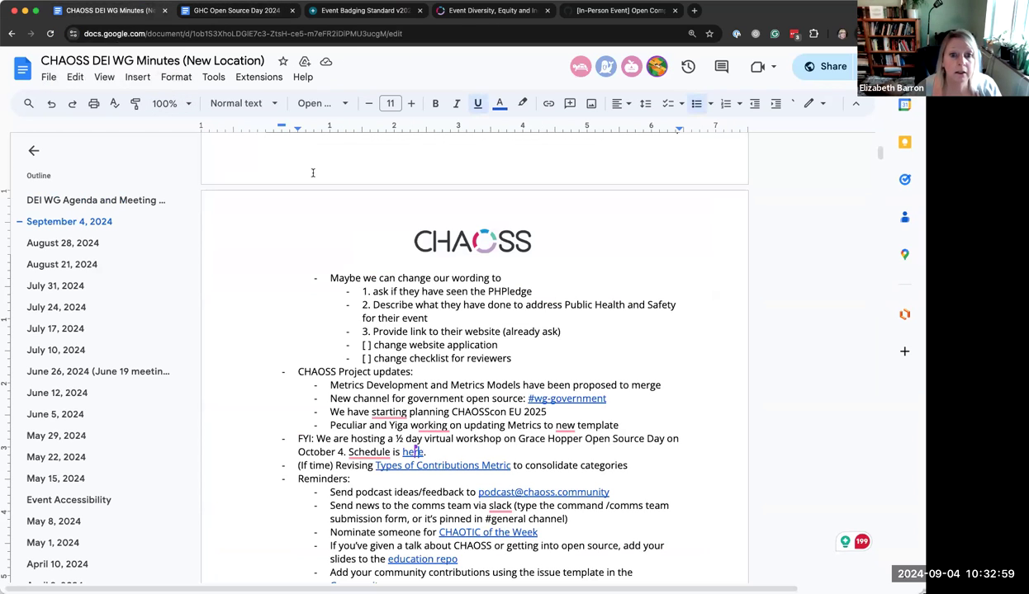
{"action": "left_click", "coordinate": [451, 455]}
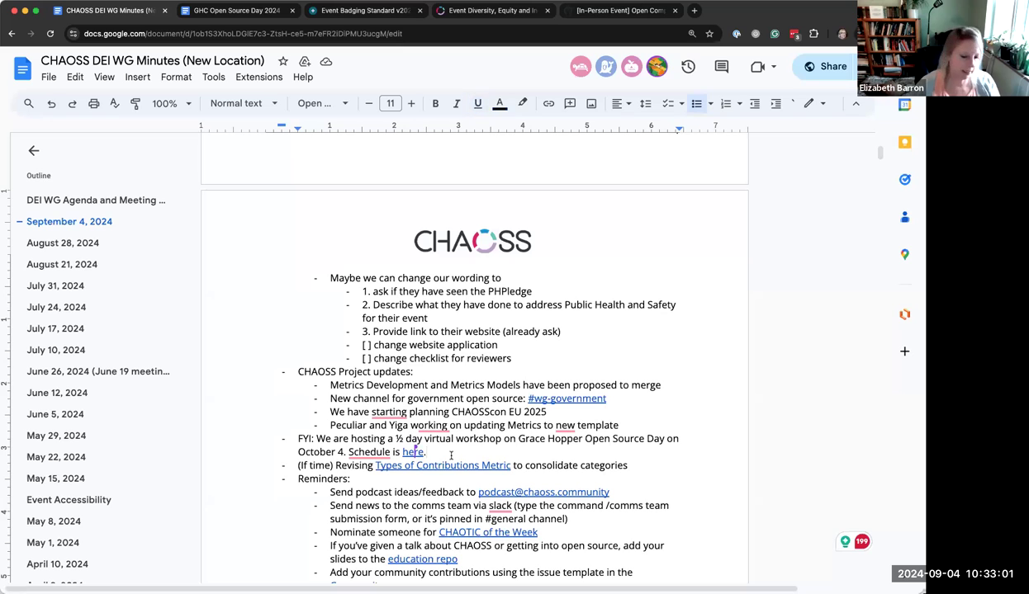
{"action": "key", "text": "Return"}
{"action": "key", "text": "Tab"}
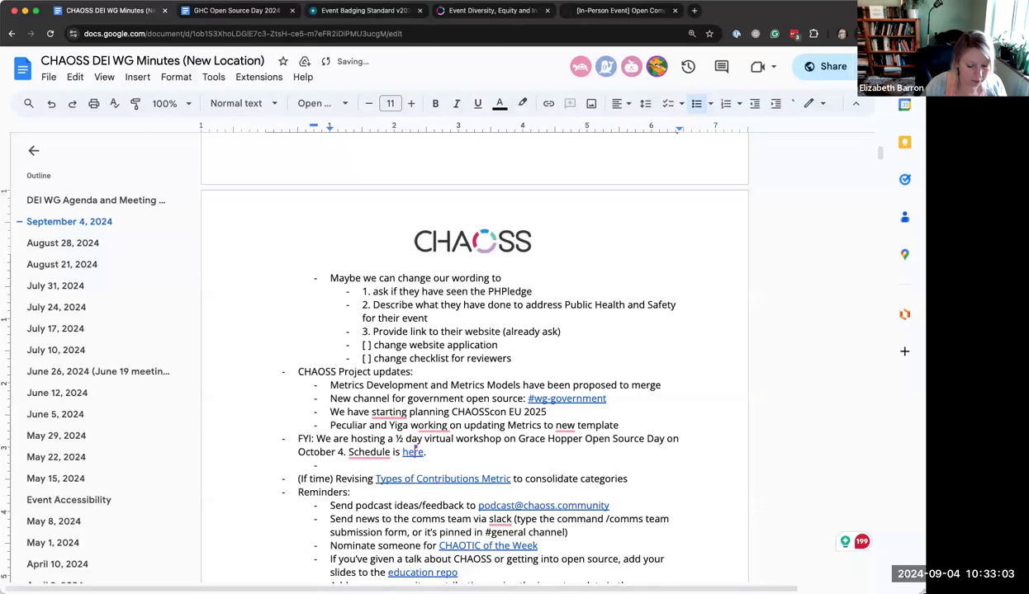
{"action": "type", "text": "Let's find out "}
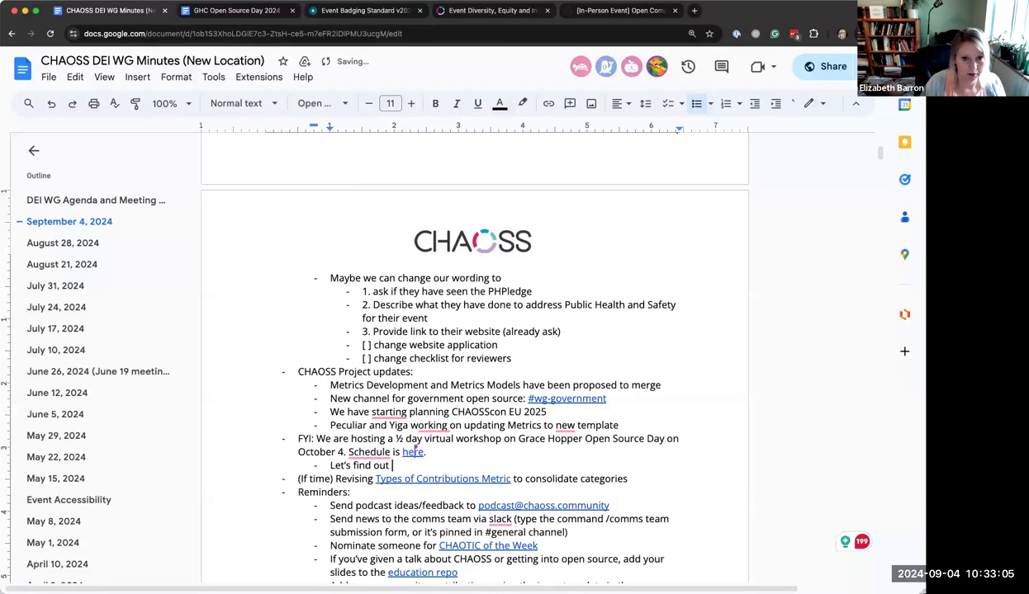
{"action": "type", "text": "# of parti"}
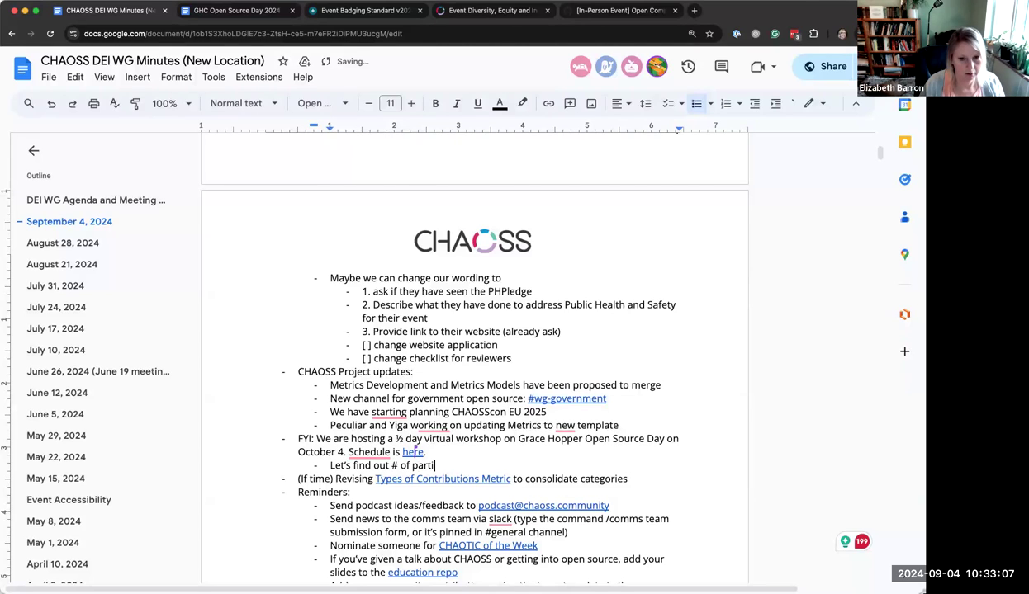
{"action": "type", "text": "cipants"}
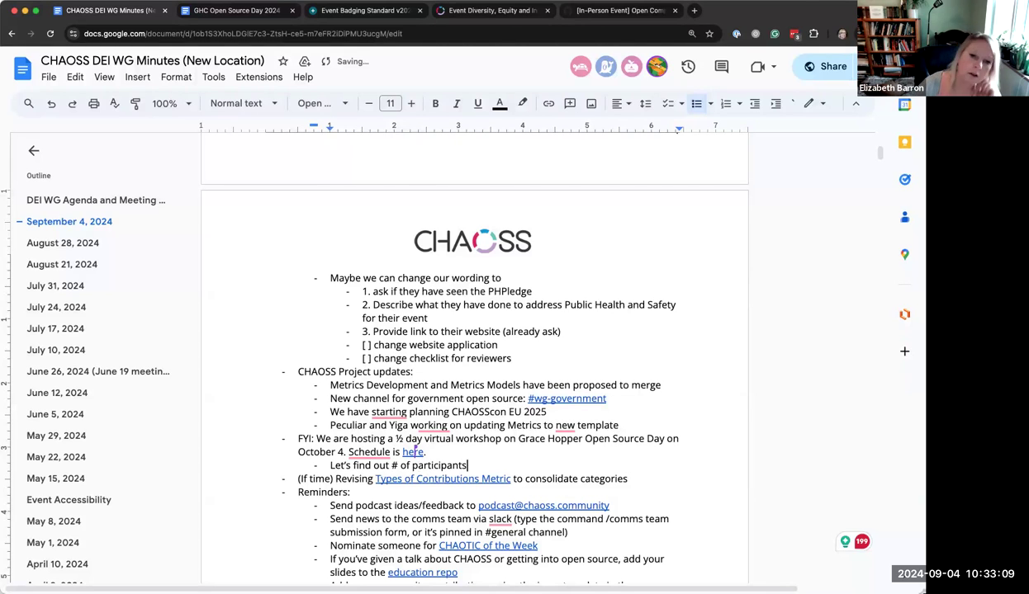
Add a second sub-item beneath the workshop item reading "Make sure newer volunteers are listed"
{"action": "key", "text": "Return"}
{"action": "type", "text": "Make sure newer"}
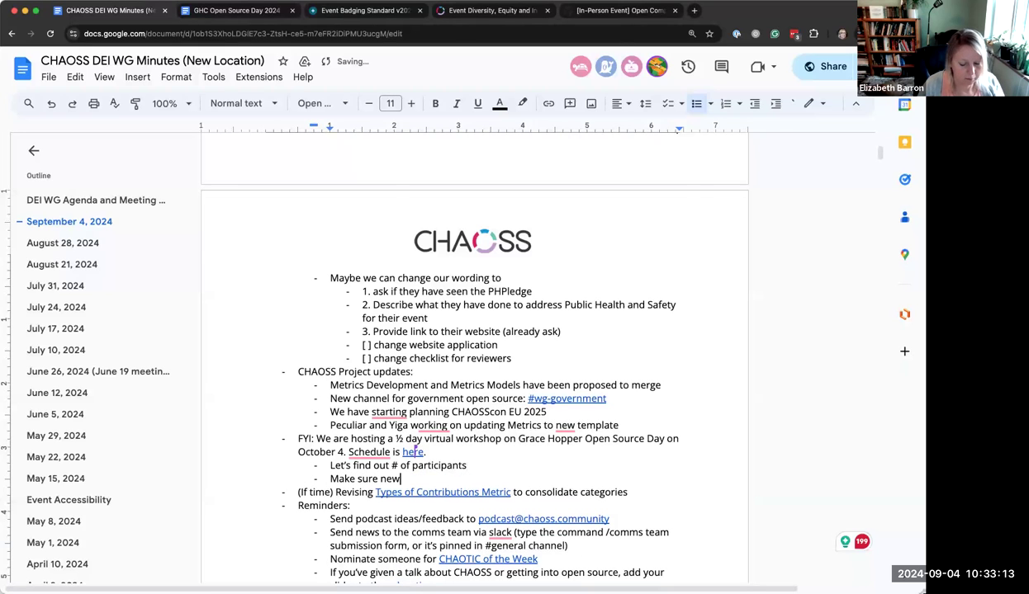
{"action": "type", "text": "speakers"}
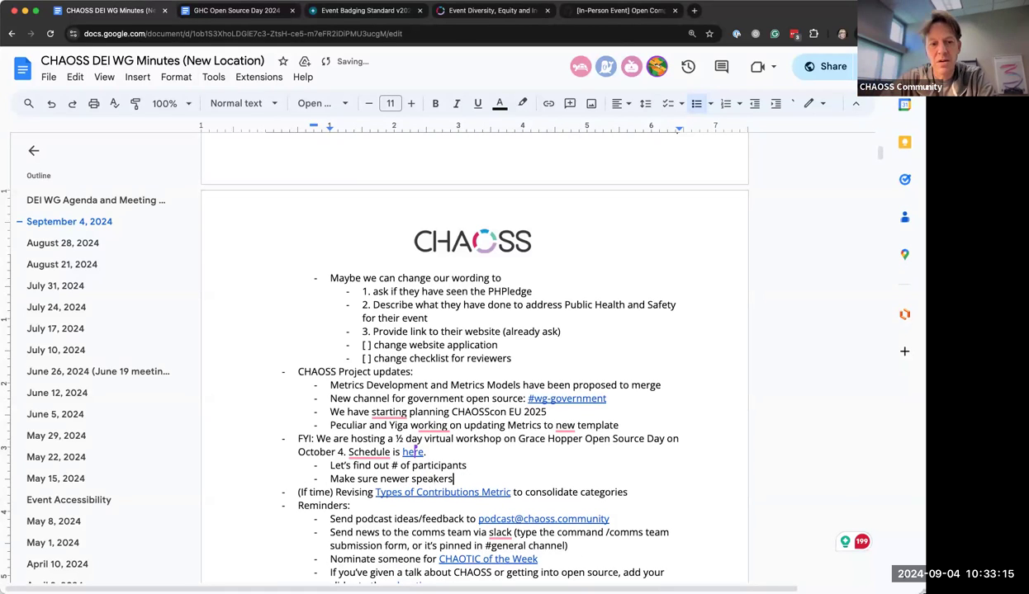
{"action": "key", "text": "BackSpace"}
{"action": "key", "text": "BackSpace"}
{"action": "key", "text": "BackSpace"}
{"action": "key", "text": "BackSpace"}
{"action": "key", "text": "BackSpace"}
{"action": "key", "text": "BackSpace"}
{"action": "key", "text": "BackSpace"}
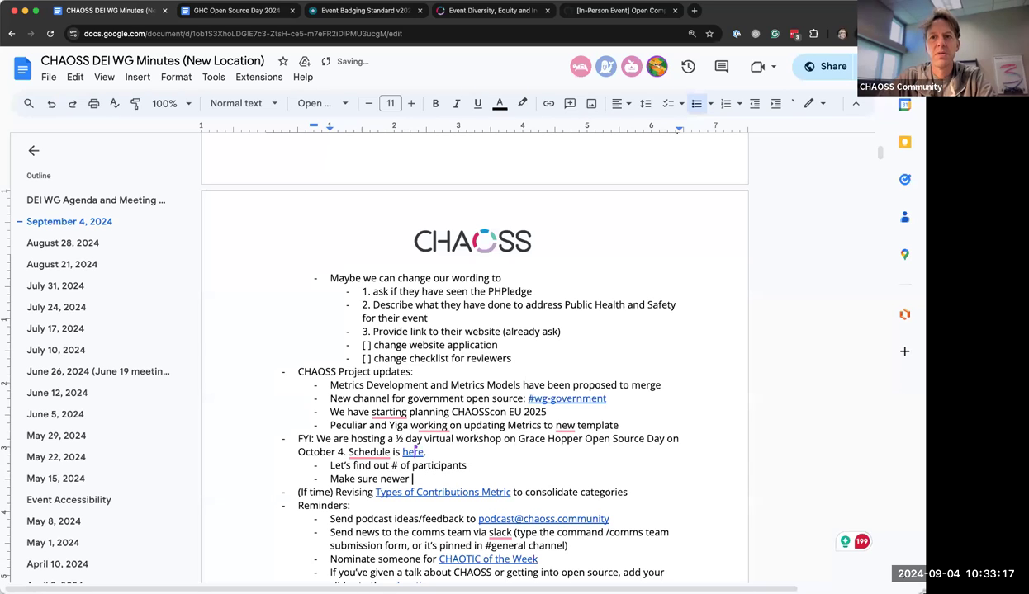
{"action": "type", "text": "volunteer"}
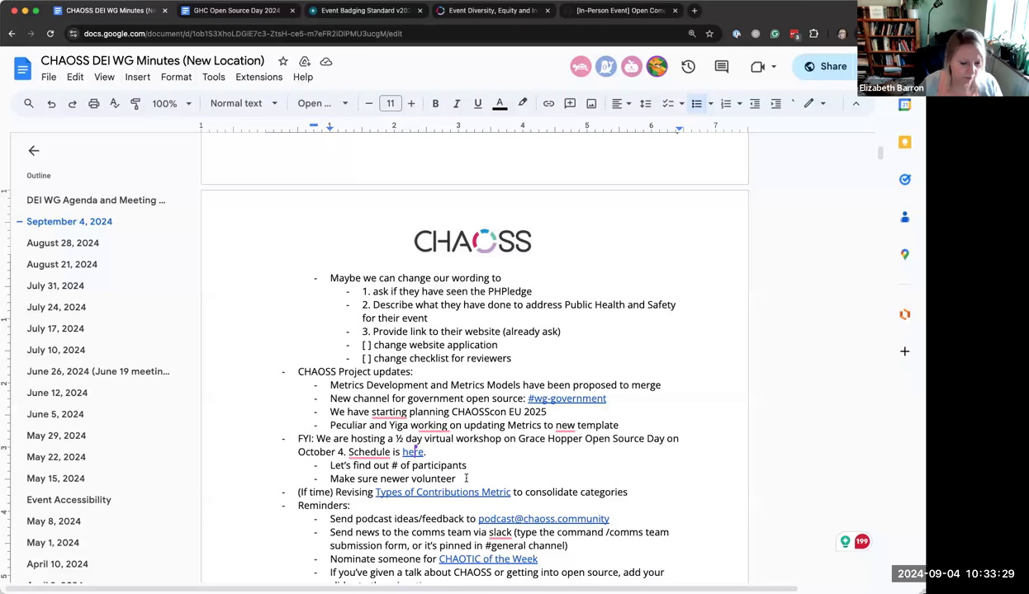
{"action": "type", "text": "s are listed"}
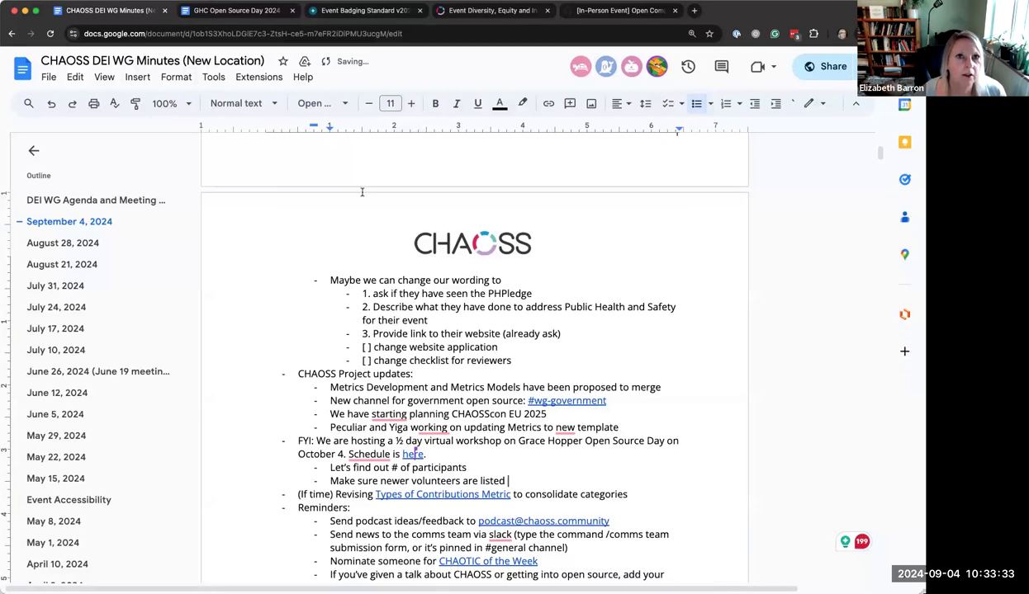
Recheck the Open Source Day run of show, and add the sub-item "Where's our stuff?" beneath the workshop item in the minutes
{"action": "left_click", "coordinate": [600, 10]}
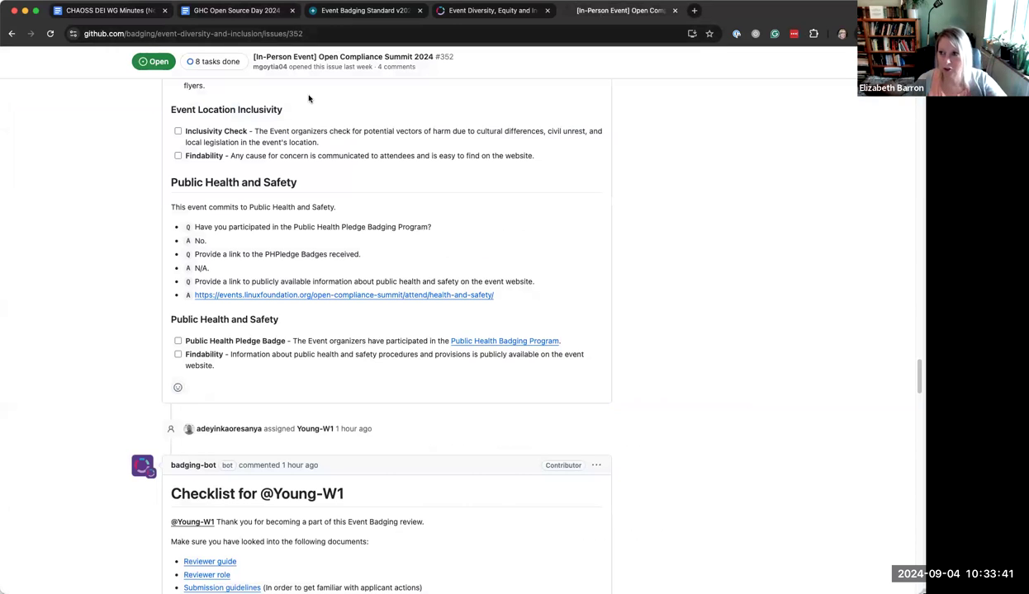
{"action": "left_click", "coordinate": [213, 15]}
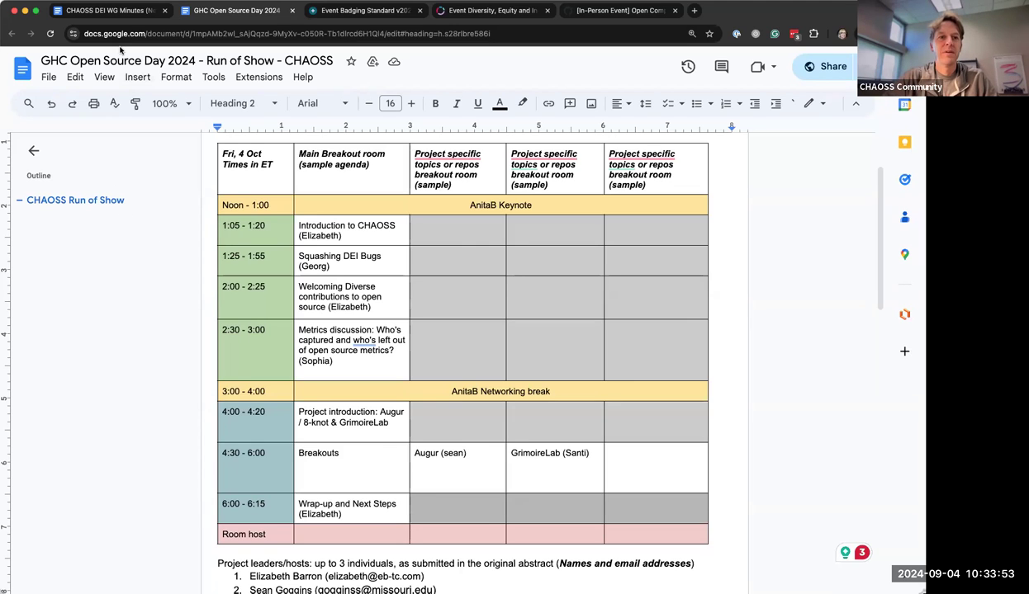
{"action": "left_click", "coordinate": [120, 10]}
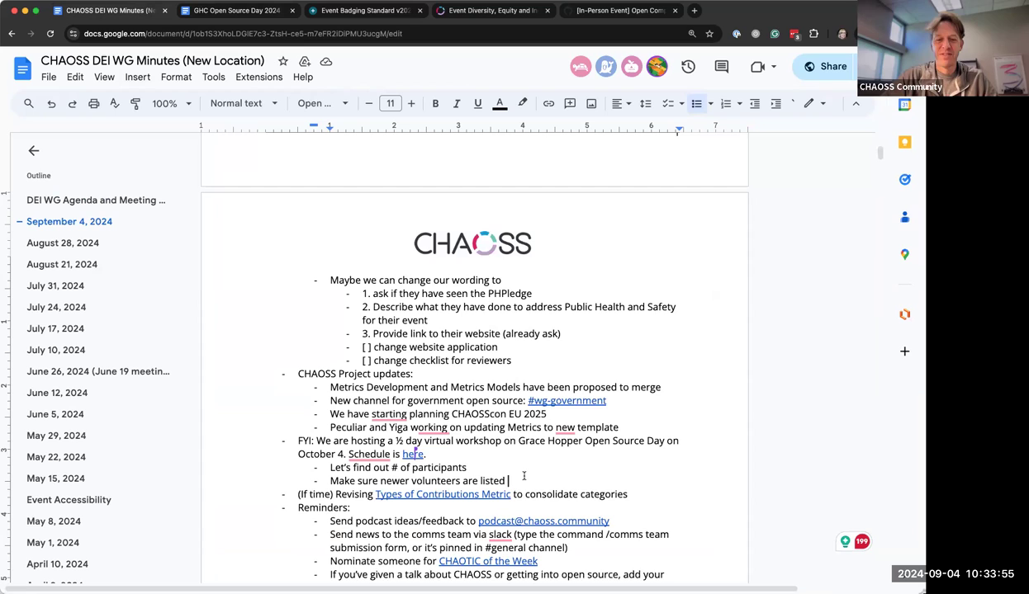
{"action": "key", "text": "Return"}
{"action": "type", "text": "Where's ou"}
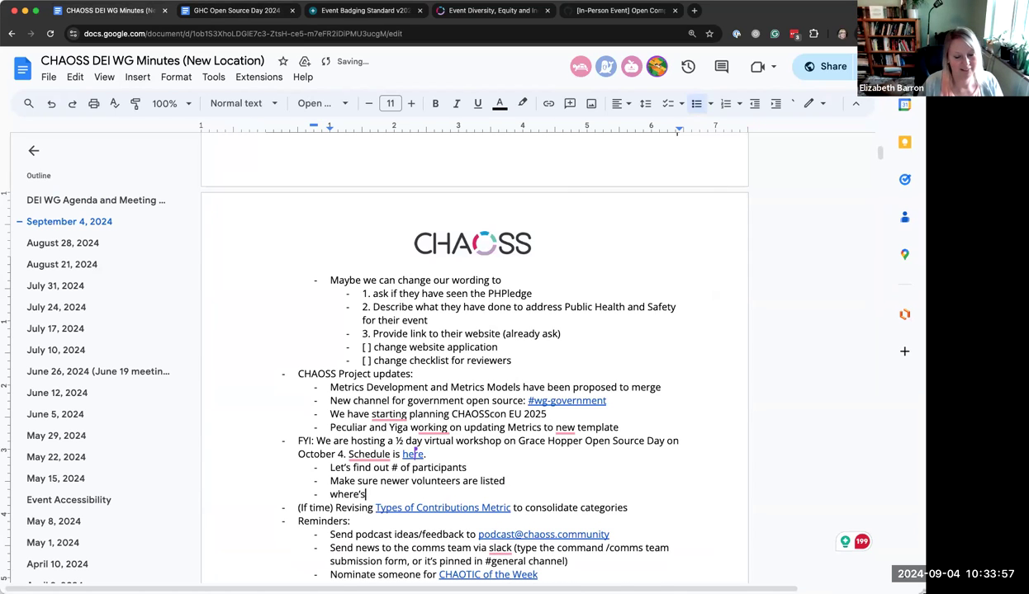
{"action": "type", "text": "r stuff?"}
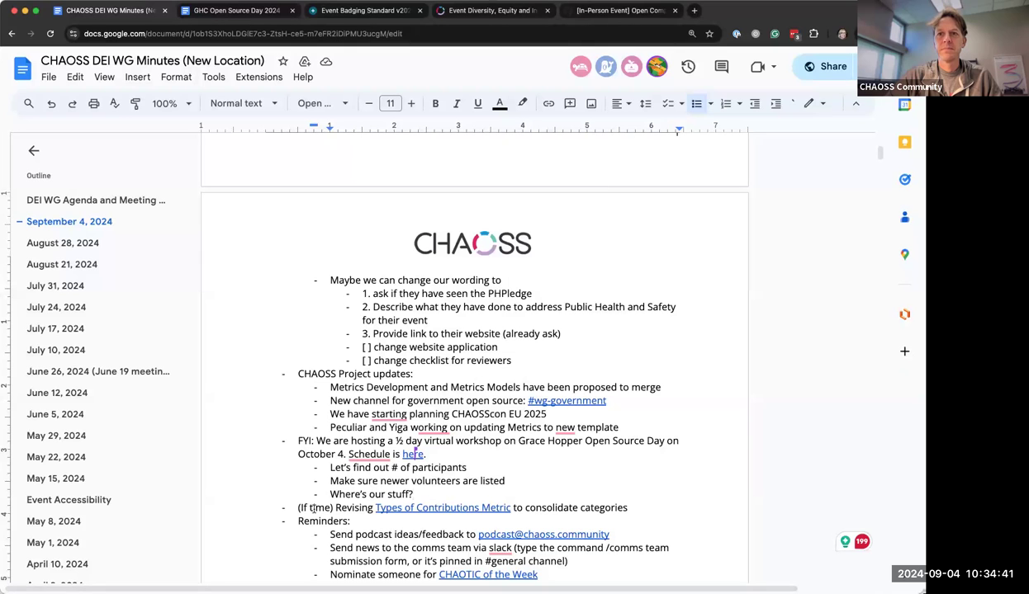
Highlight the agenda item on revising the Types of Contributions Metric and the list under Reminders
{"action": "scroll", "coordinate": [304, 504], "scroll_direction": "down", "scroll_amount": 1}
{"action": "scroll", "coordinate": [304, 504], "scroll_direction": "down", "scroll_amount": 1}
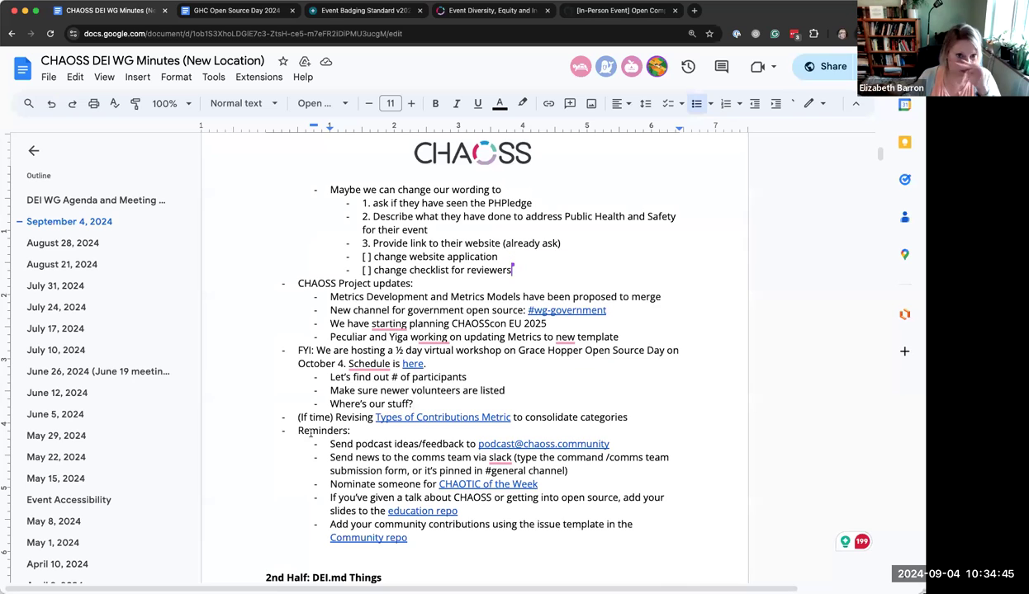
{"action": "left_click_drag", "start_coordinate": [296, 417], "coordinate": [619, 408]}
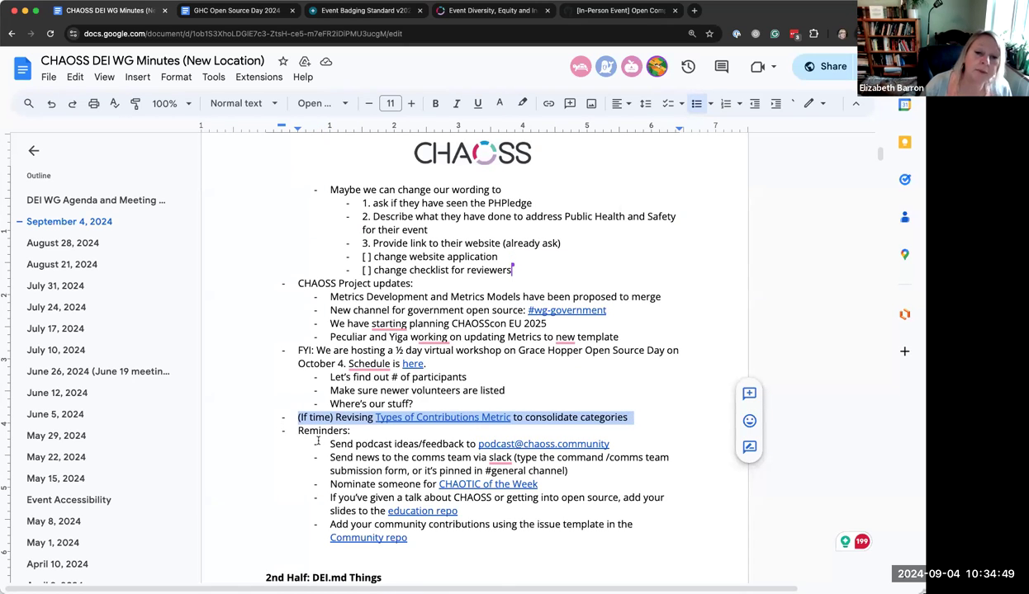
{"action": "left_click_drag", "start_coordinate": [319, 440], "coordinate": [408, 530]}
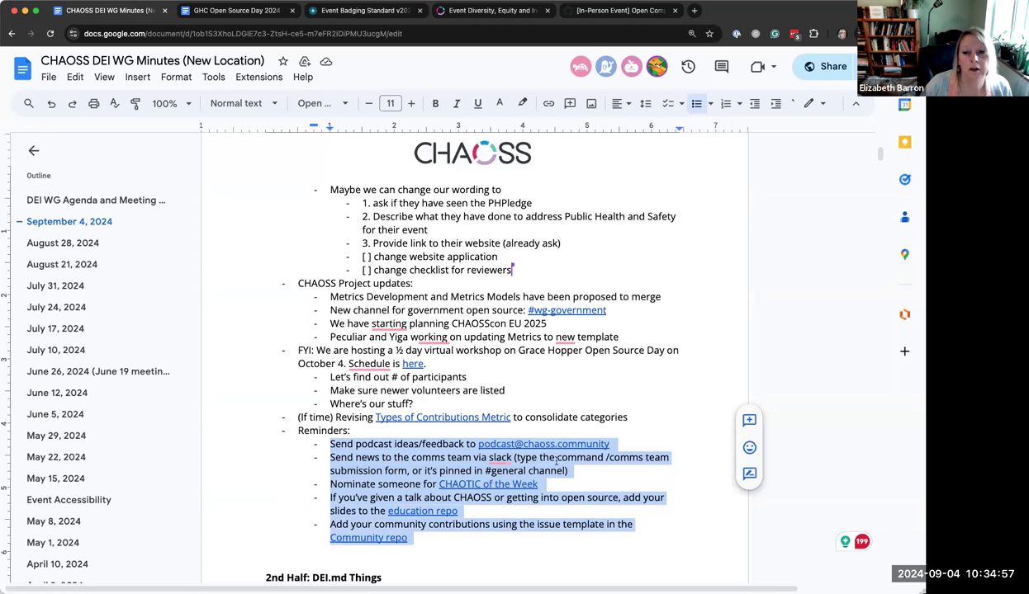
{"action": "left_click", "coordinate": [330, 457]}
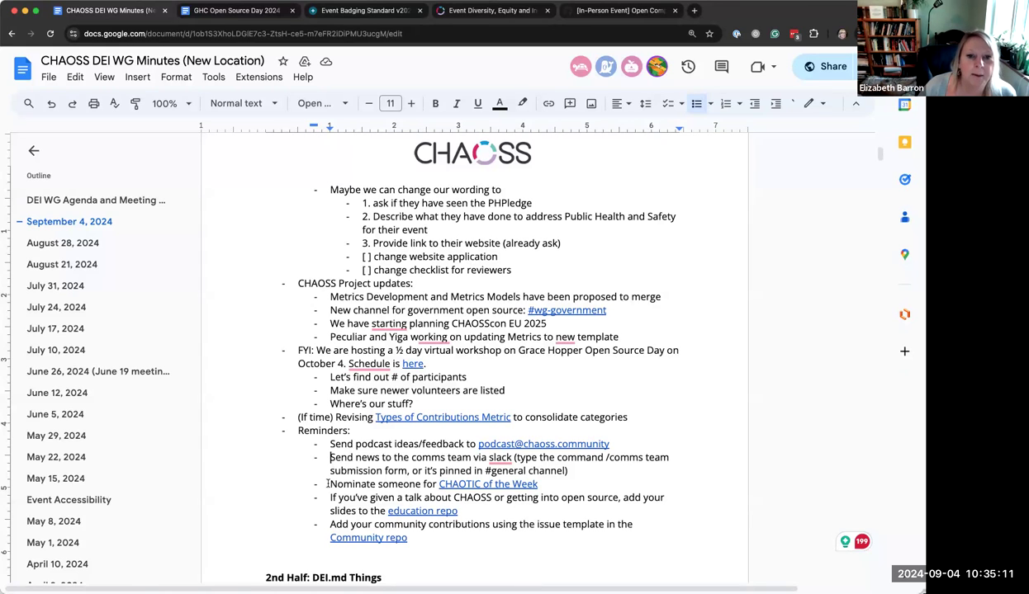
Highlight the reminders on nominating a CHAOTIC of the Week, adding talk slides to the education repo, and logging community contributions
{"action": "left_click", "coordinate": [327, 484]}
{"action": "left_click_drag", "start_coordinate": [328, 484], "coordinate": [549, 488]}
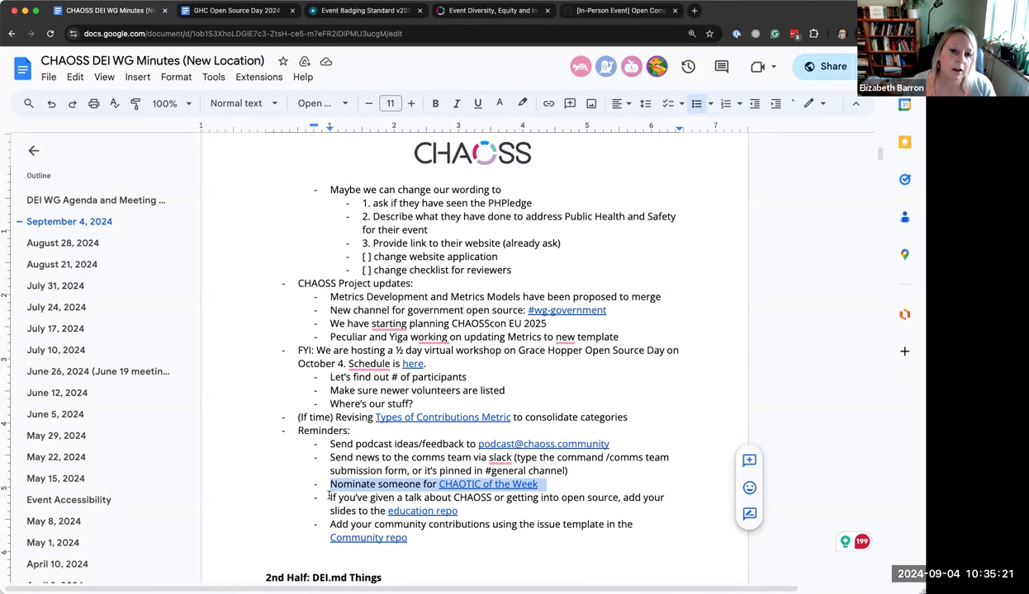
{"action": "left_click_drag", "start_coordinate": [330, 496], "coordinate": [459, 511]}
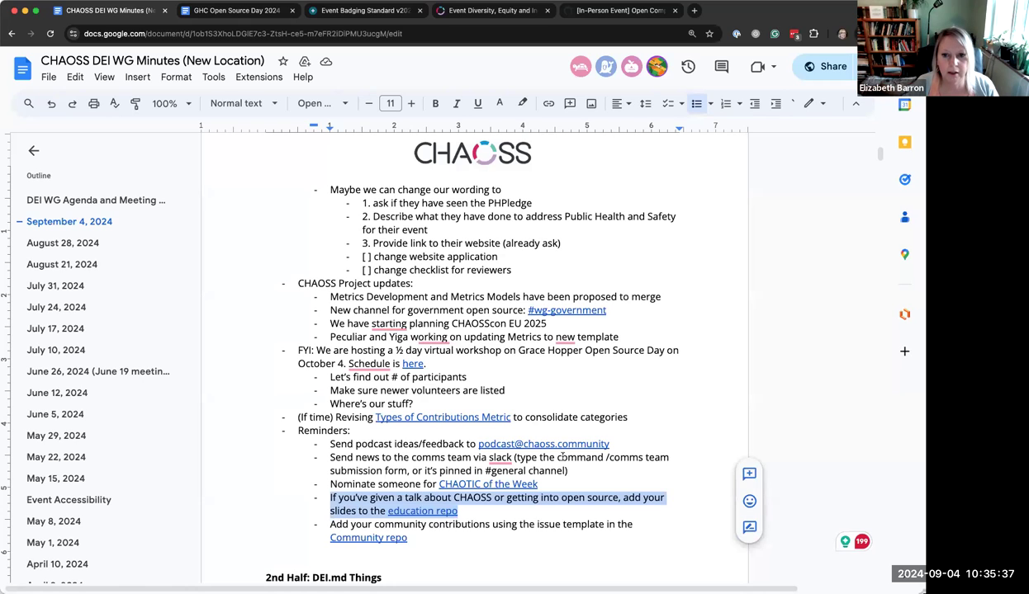
{"action": "triple_click", "coordinate": [336, 526]}
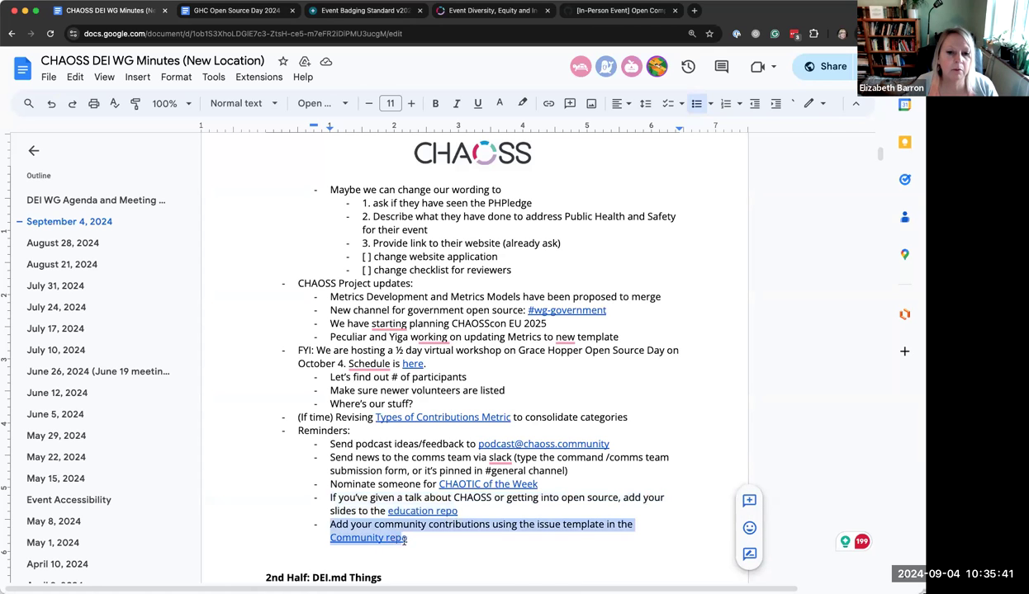
Open the Community repo issues from the last reminder and bring up a new issue using the CHAOSS Contribution template
{"action": "scroll", "coordinate": [459, 536], "scroll_direction": "down", "scroll_amount": 1}
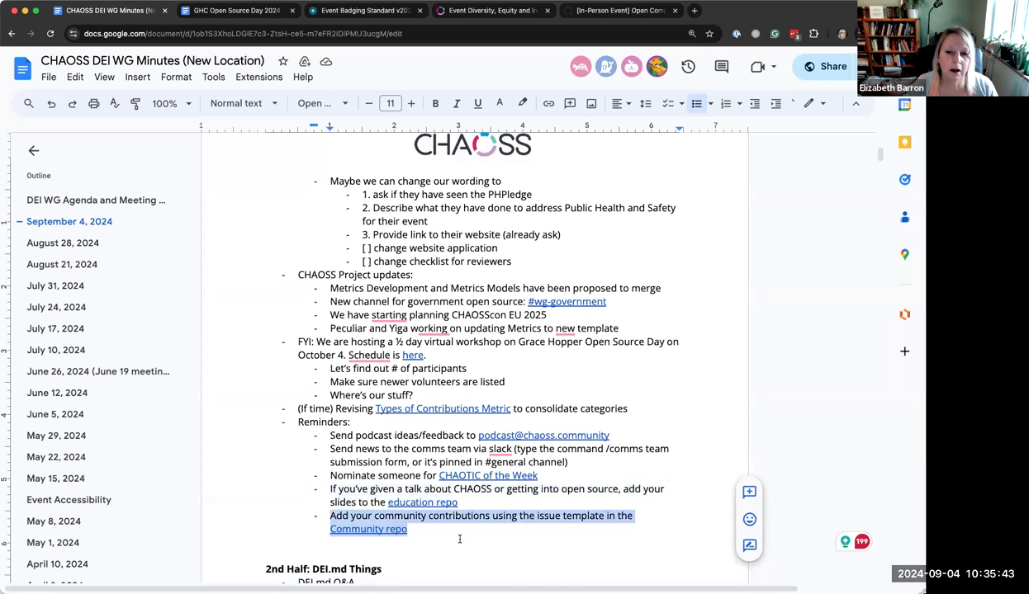
{"action": "scroll", "coordinate": [459, 538], "scroll_direction": "down", "scroll_amount": 3}
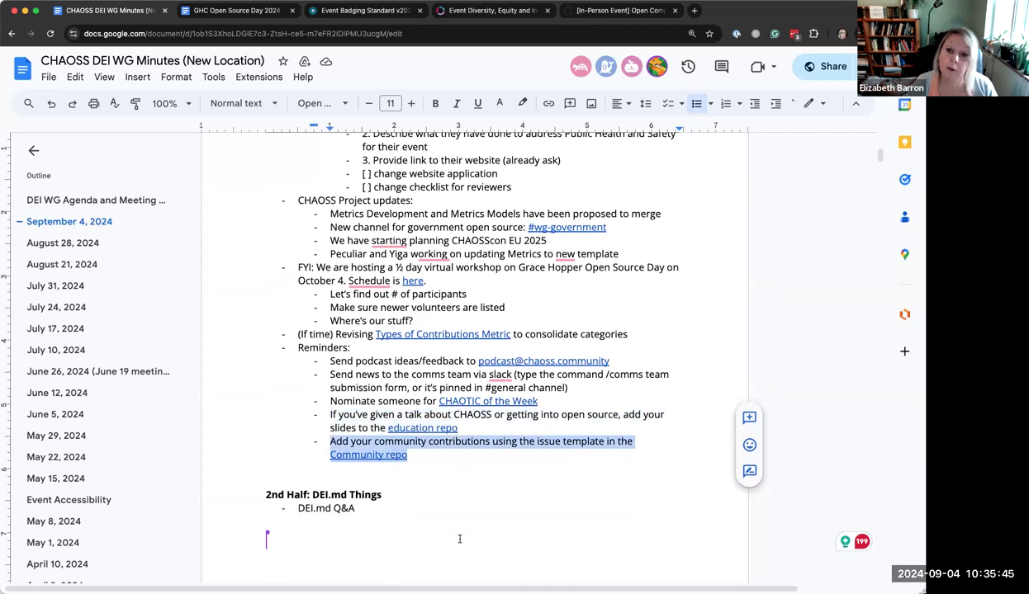
{"action": "left_click", "coordinate": [372, 454]}
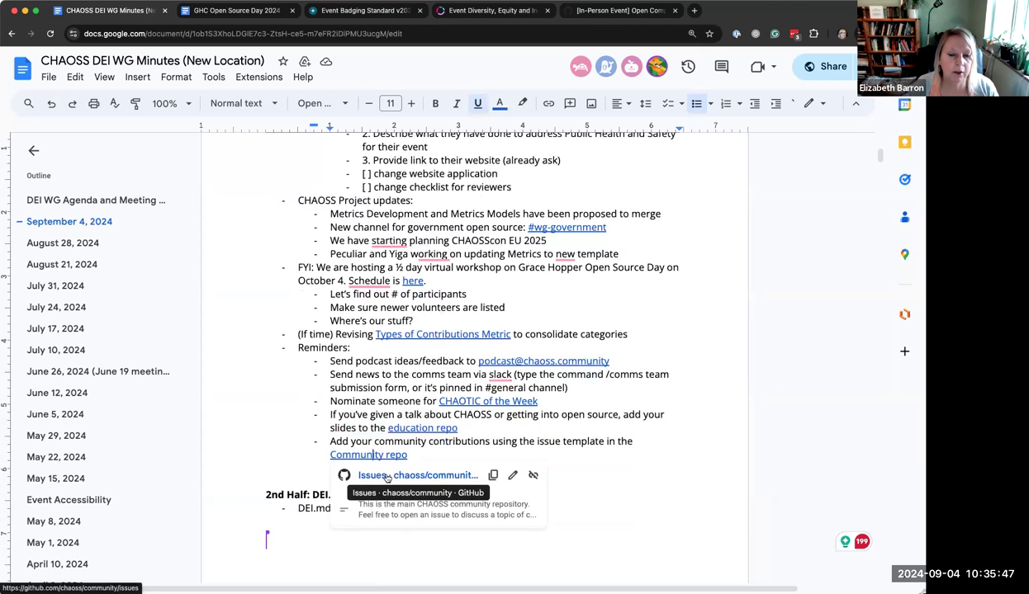
{"action": "left_click", "coordinate": [421, 476]}
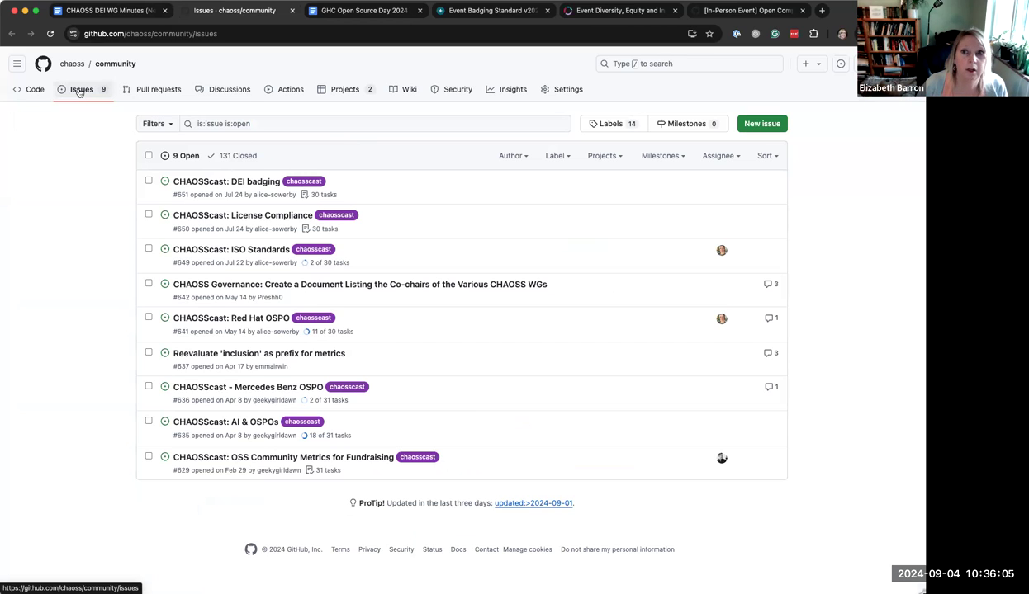
{"action": "left_click", "coordinate": [762, 125]}
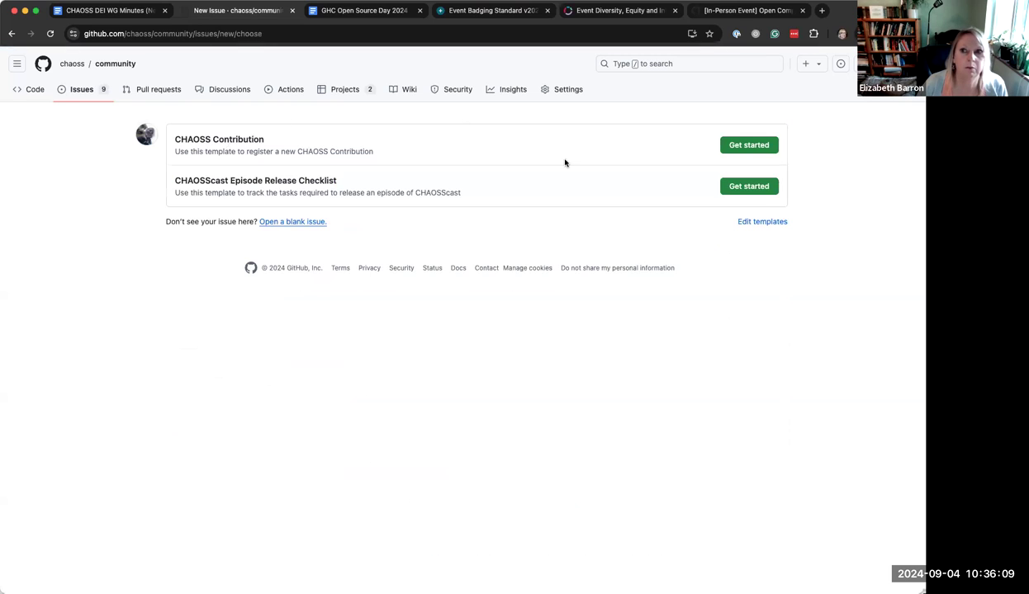
{"action": "left_click", "coordinate": [722, 143]}
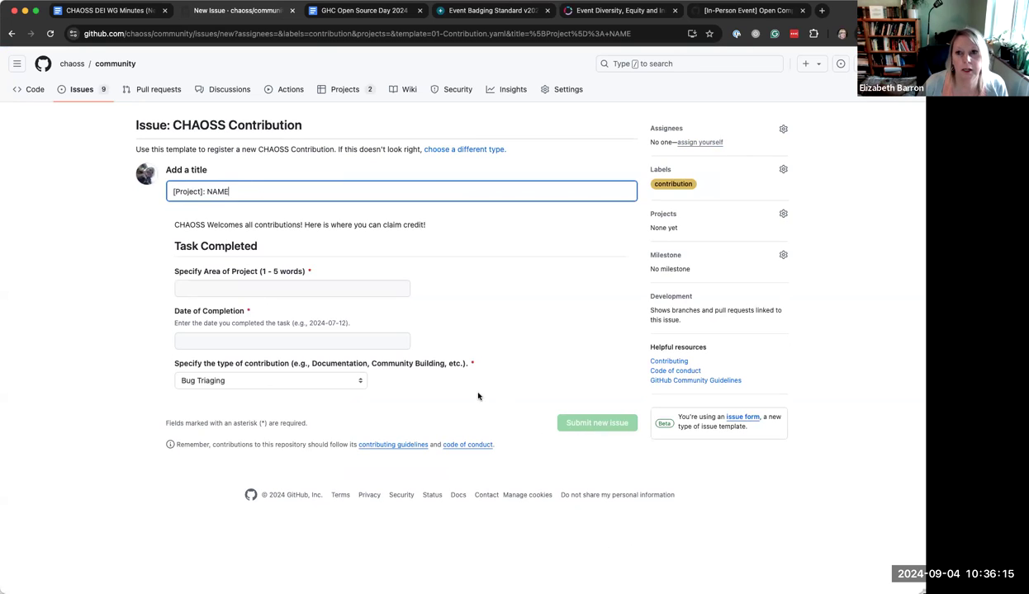
Open community-contributions.md in the community repository and expand its list of Types of Contributions
{"action": "left_click", "coordinate": [33, 91]}
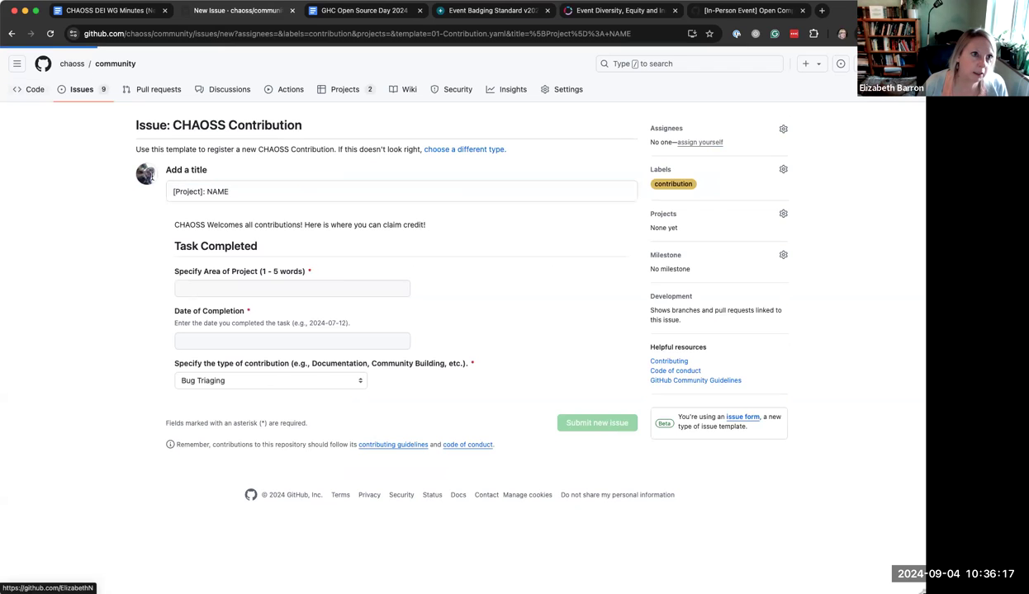
{"action": "scroll", "coordinate": [396, 392], "scroll_direction": "down", "scroll_amount": 2}
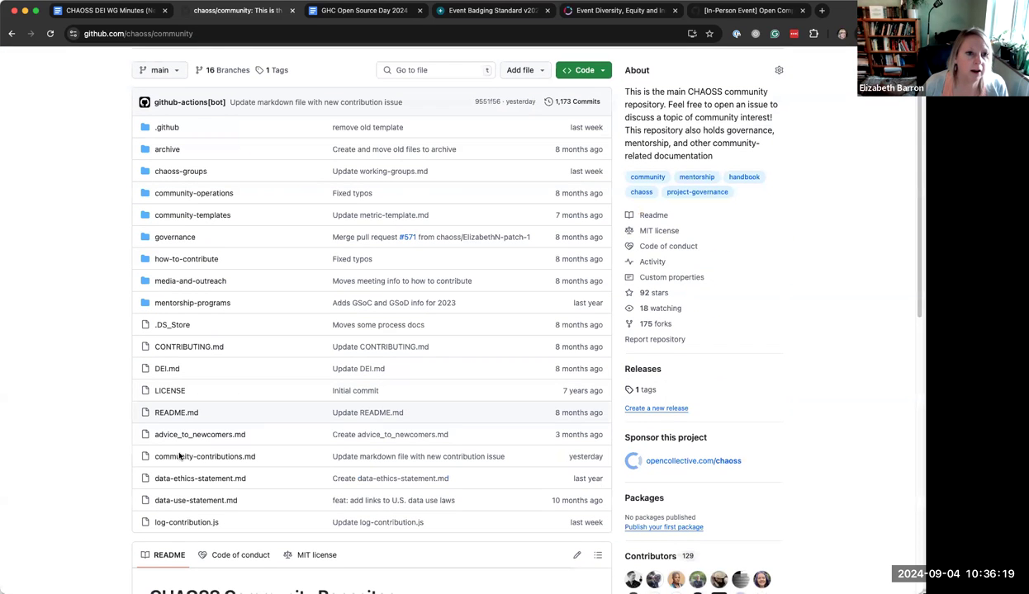
{"action": "left_click", "coordinate": [203, 457]}
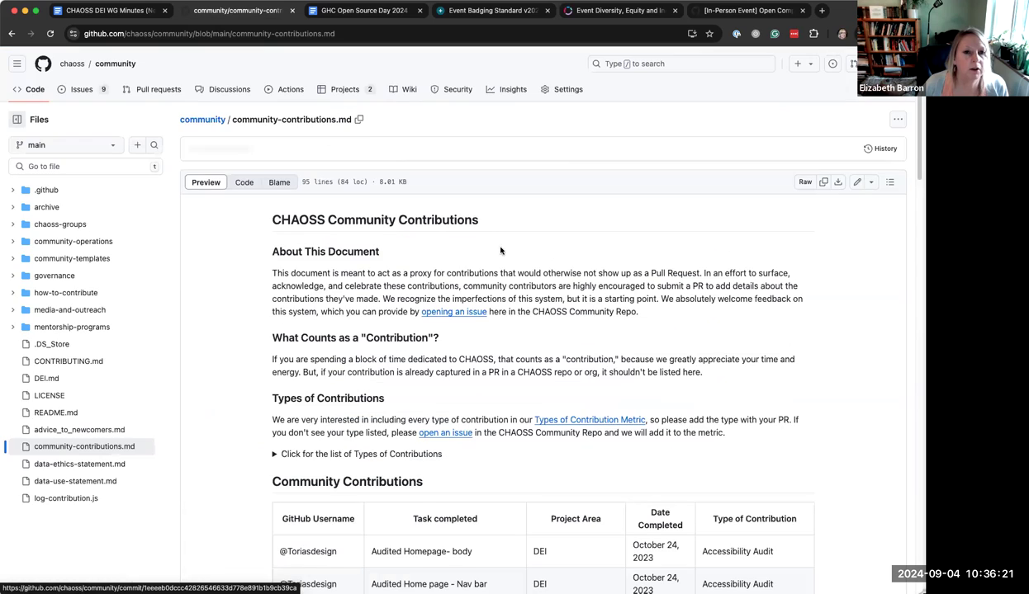
{"action": "scroll", "coordinate": [587, 415], "scroll_direction": "down", "scroll_amount": 3}
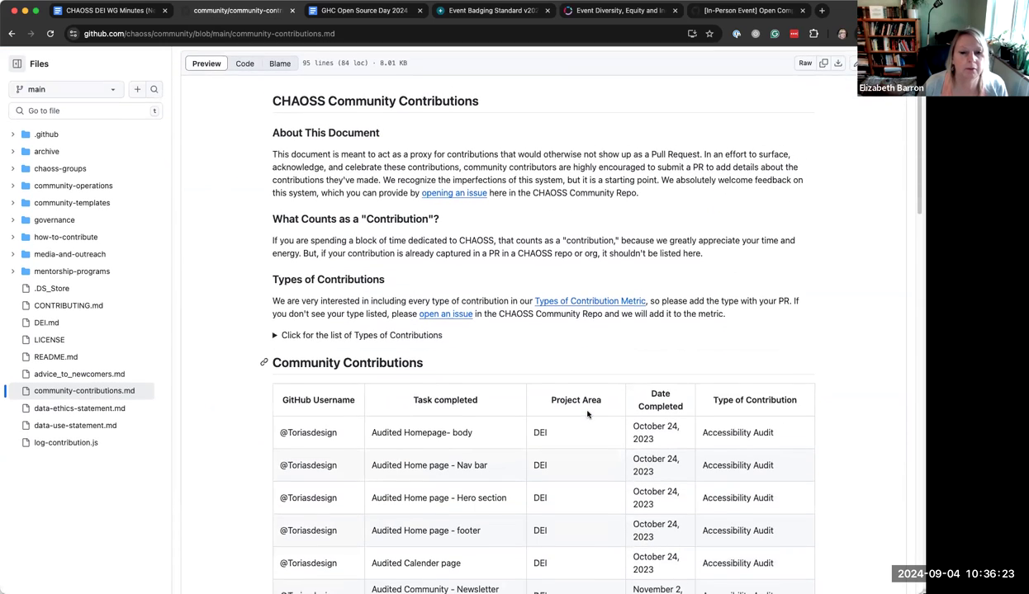
{"action": "scroll", "coordinate": [588, 415], "scroll_direction": "down", "scroll_amount": 1}
{"action": "left_click", "coordinate": [275, 291]}
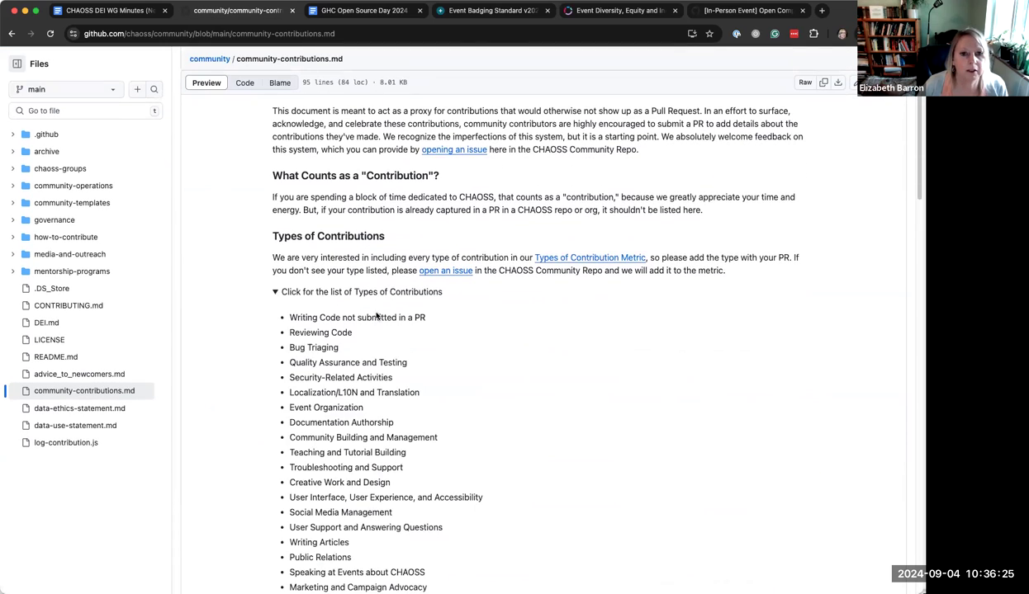
Examine the Types of Contributions list and the Community Contributions table in community-contributions.md
{"action": "scroll", "coordinate": [495, 473], "scroll_direction": "down", "scroll_amount": 3}
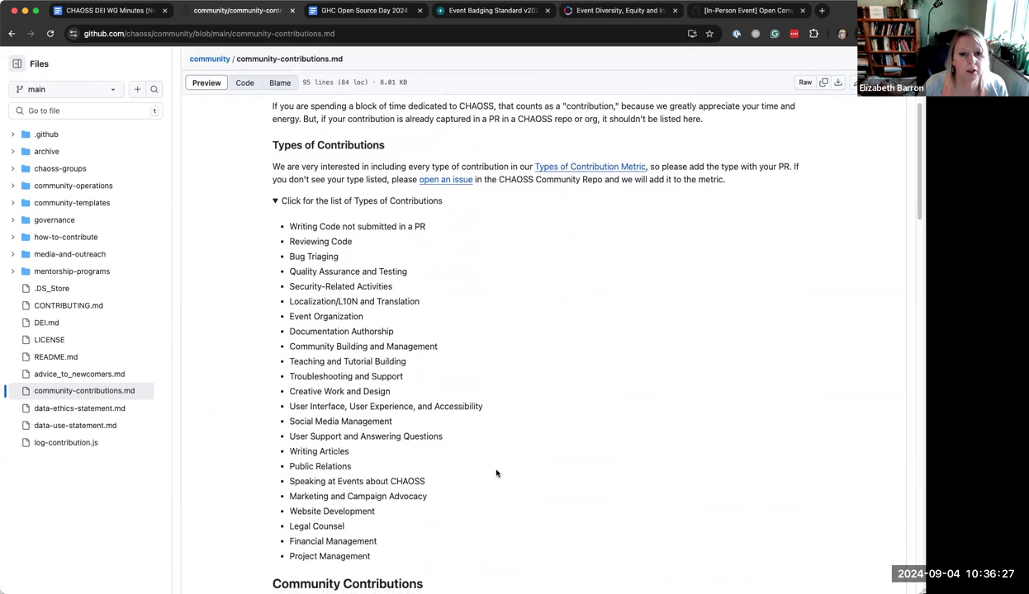
{"action": "scroll", "coordinate": [496, 473], "scroll_direction": "down", "scroll_amount": 15}
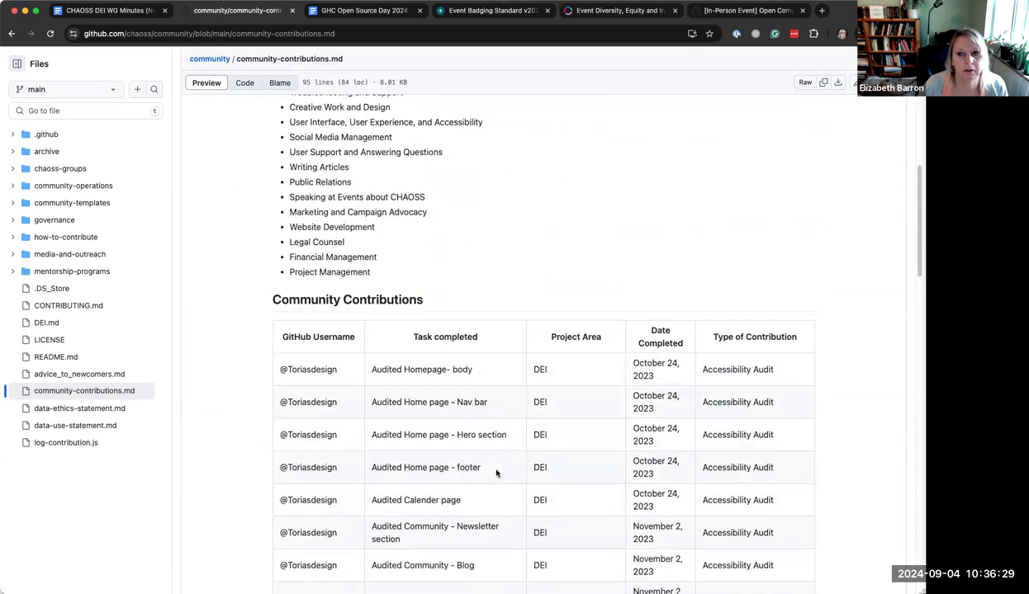
{"action": "scroll", "coordinate": [496, 472], "scroll_direction": "down", "scroll_amount": 15}
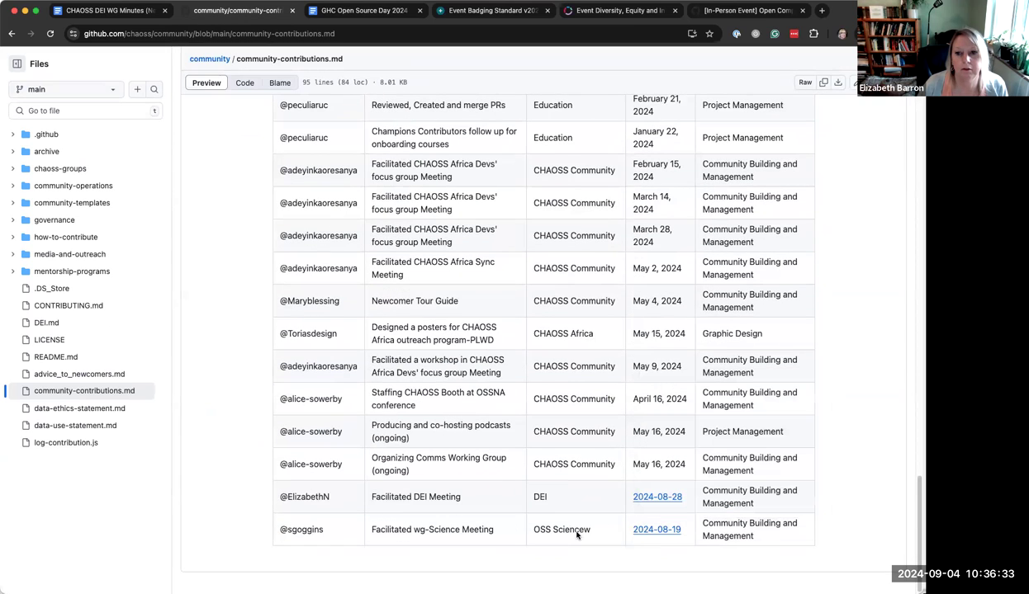
{"action": "scroll", "coordinate": [474, 353], "scroll_direction": "up", "scroll_amount": 20}
{"action": "scroll", "coordinate": [474, 353], "scroll_direction": "down", "scroll_amount": 5}
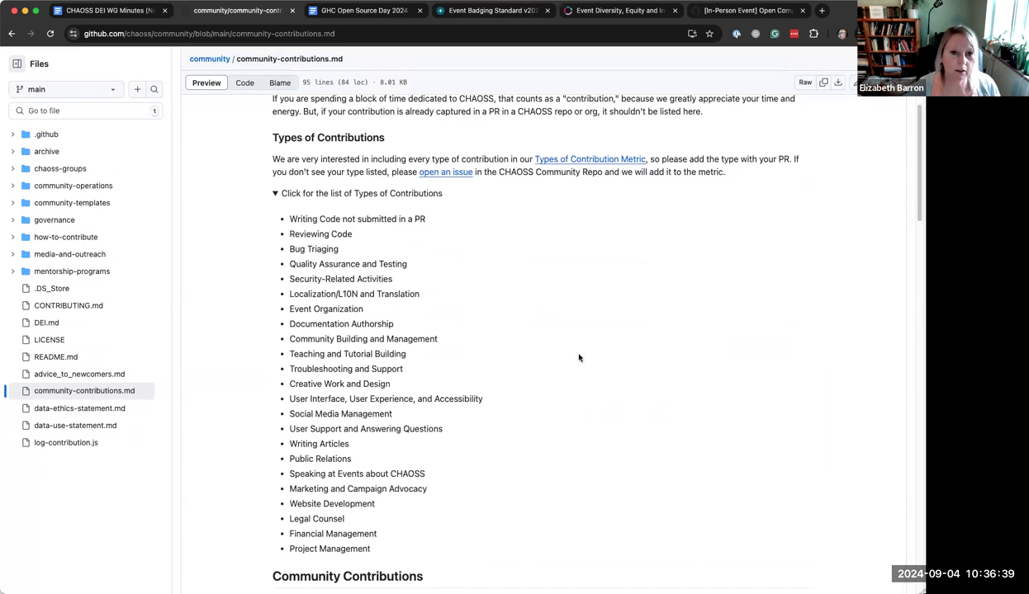
{"action": "scroll", "coordinate": [425, 344], "scroll_direction": "down", "scroll_amount": 3}
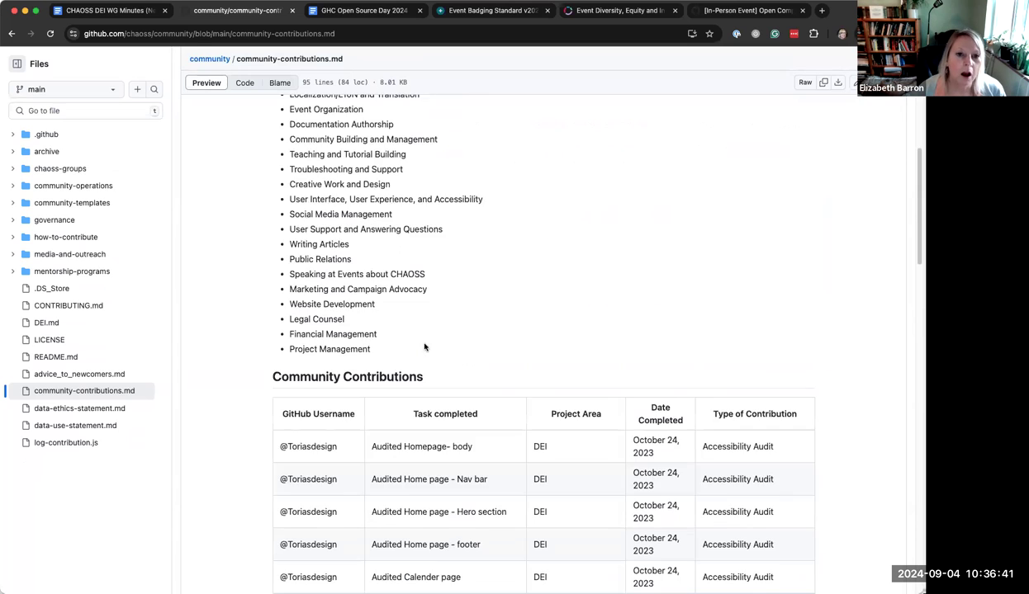
{"action": "scroll", "coordinate": [424, 344], "scroll_direction": "up", "scroll_amount": 6}
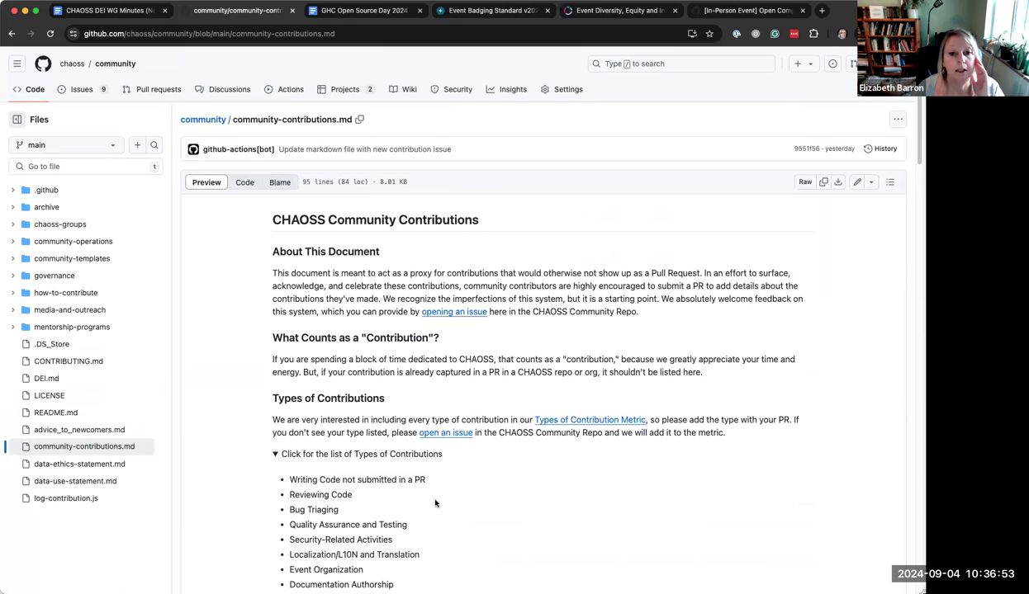
{"action": "scroll", "coordinate": [435, 500], "scroll_direction": "down", "scroll_amount": 2}
{"action": "scroll", "coordinate": [435, 499], "scroll_direction": "down", "scroll_amount": 4}
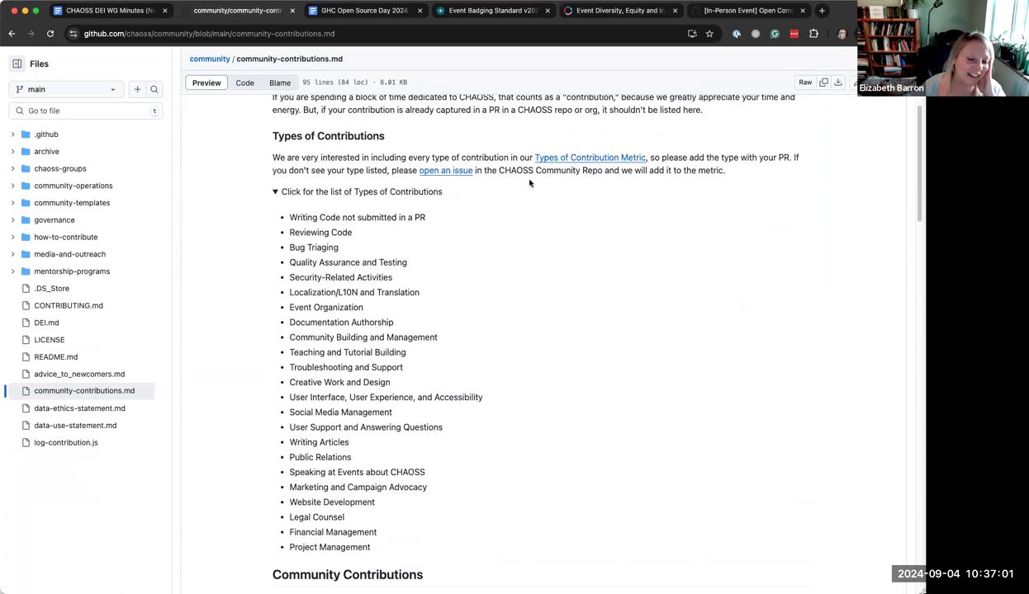
Open the linked Types of Contribution Metric page and highlight its full list of contribution types under Implementation
{"action": "left_click", "coordinate": [570, 160]}
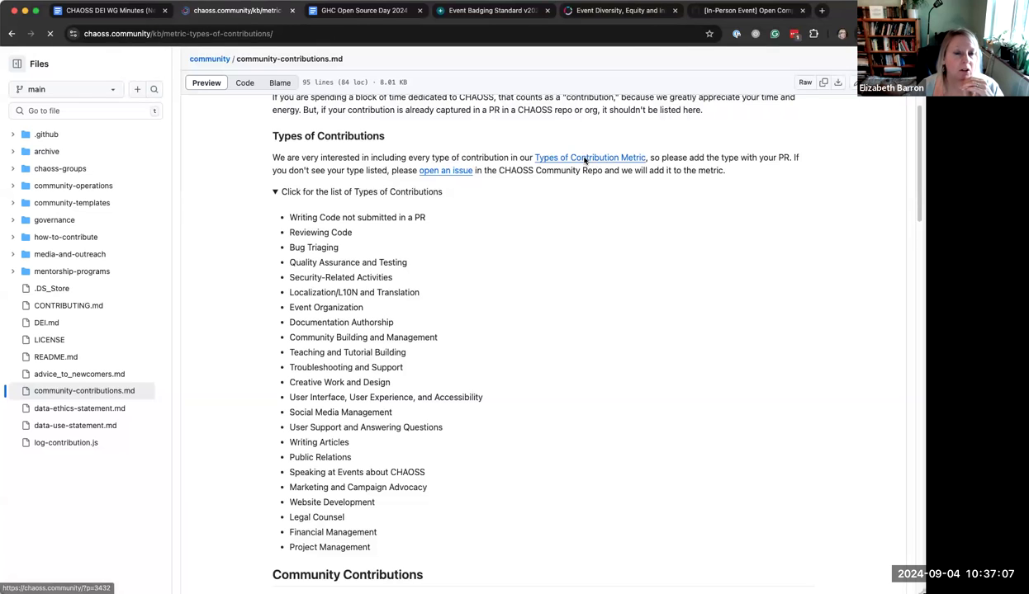
{"action": "scroll", "coordinate": [469, 336], "scroll_direction": "down", "scroll_amount": 7}
{"action": "scroll", "coordinate": [469, 336], "scroll_direction": "down", "scroll_amount": 1}
{"action": "left_click_drag", "start_coordinate": [170, 247], "coordinate": [271, 535]}
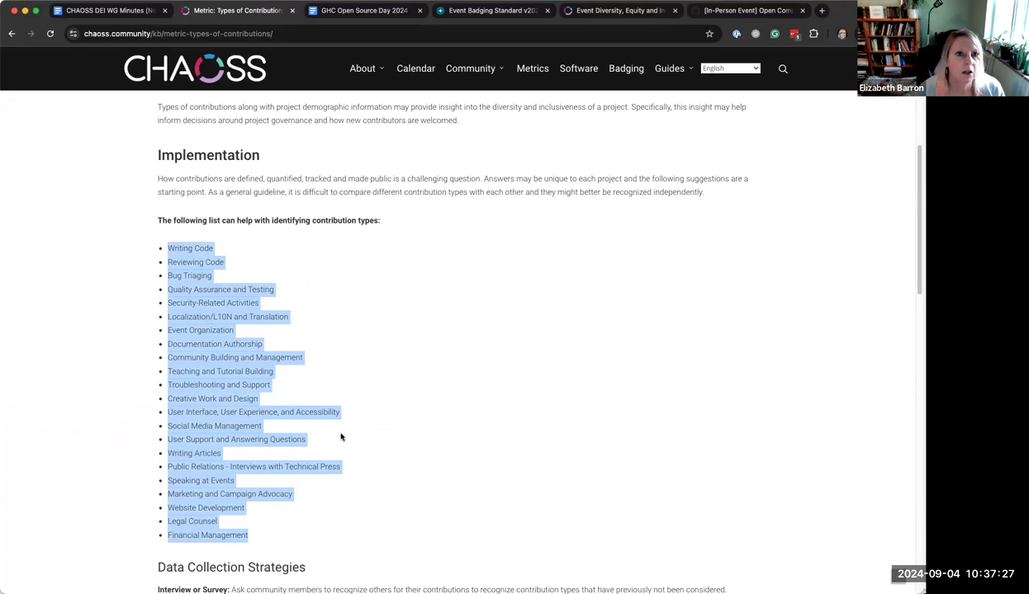
{"action": "scroll", "coordinate": [341, 438], "scroll_direction": "down", "scroll_amount": 3}
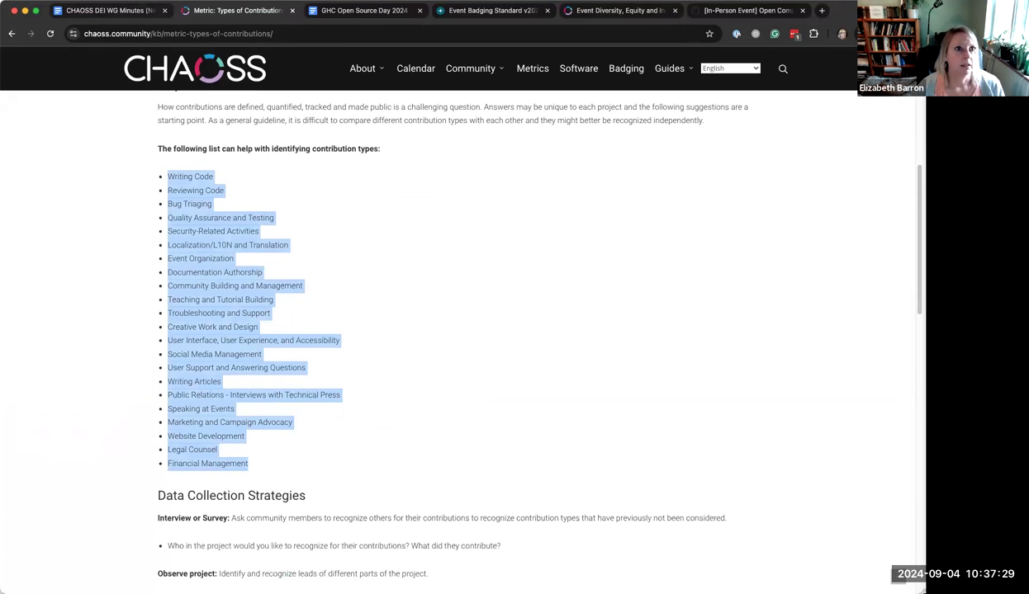
{"action": "left_click", "coordinate": [99, 10]}
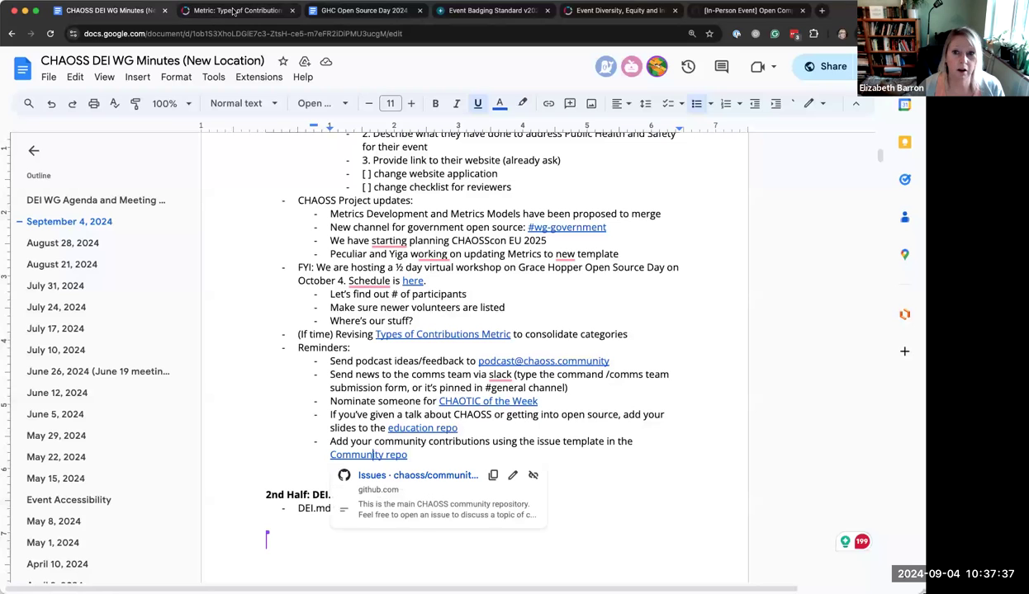
{"action": "left_click", "coordinate": [234, 11]}
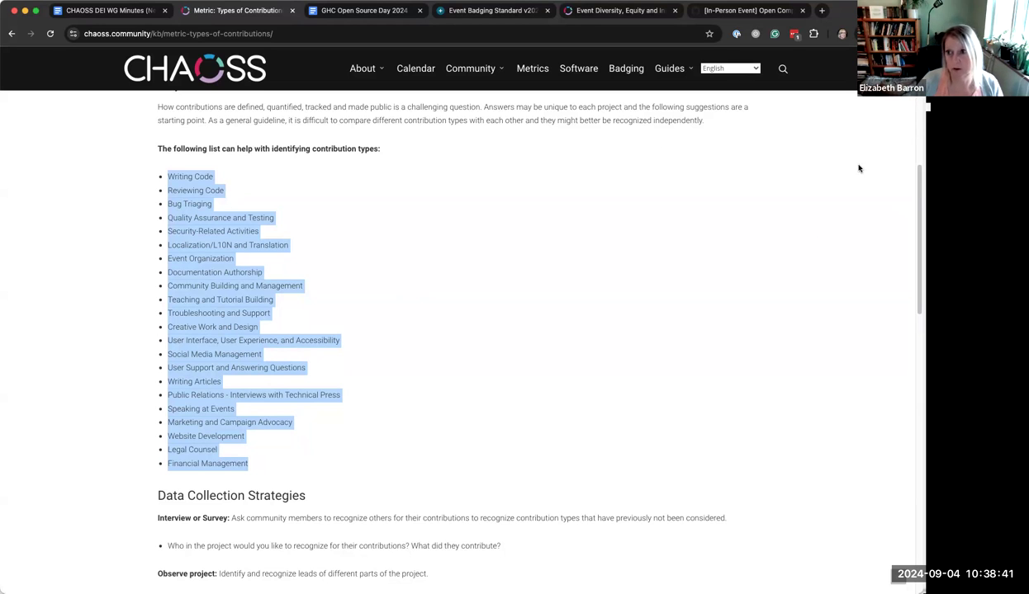
Reopen the Community repo issues from the minutes, start a CHAOSS Contribution issue, and show its contribution type options
{"action": "left_click", "coordinate": [724, 10]}
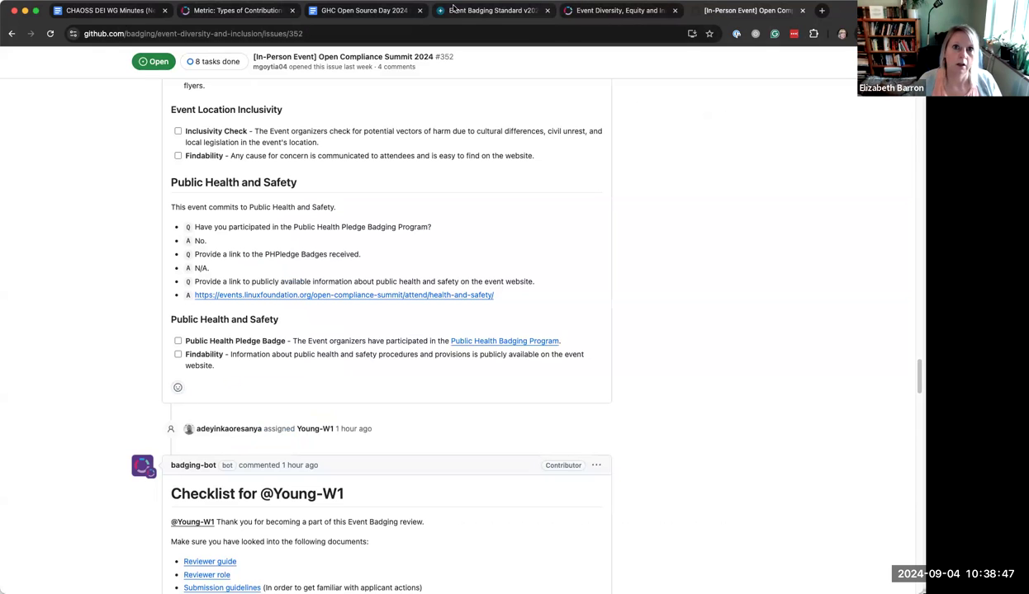
{"action": "left_click", "coordinate": [122, 10]}
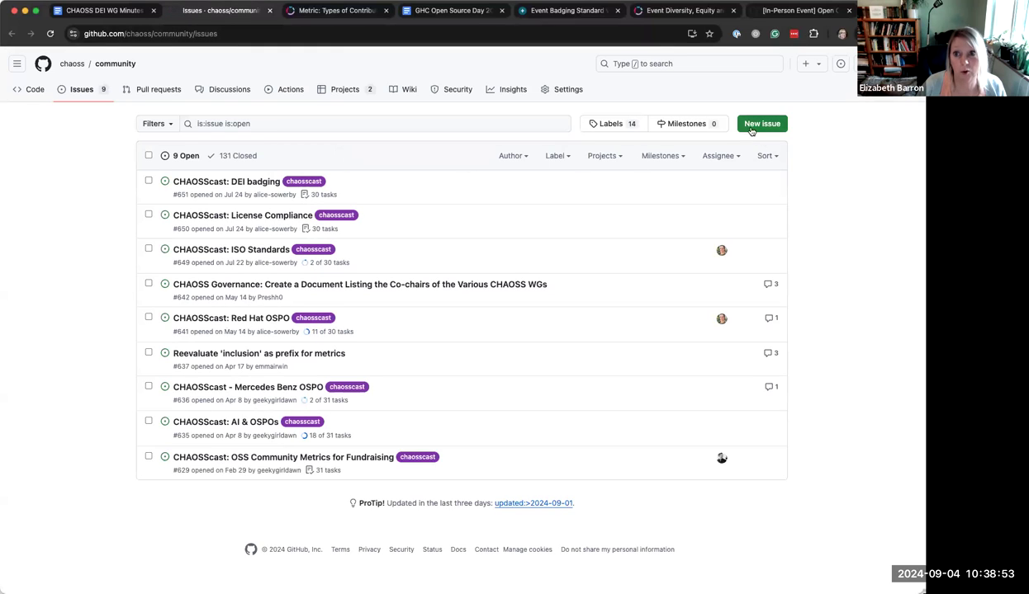
{"action": "left_click", "coordinate": [752, 126]}
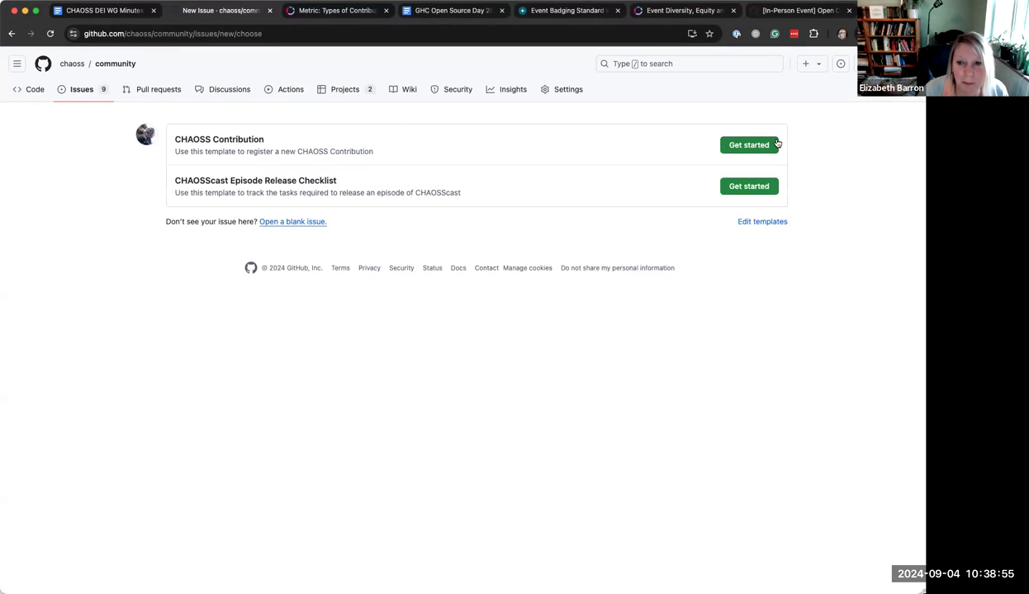
{"action": "left_click", "coordinate": [749, 145]}
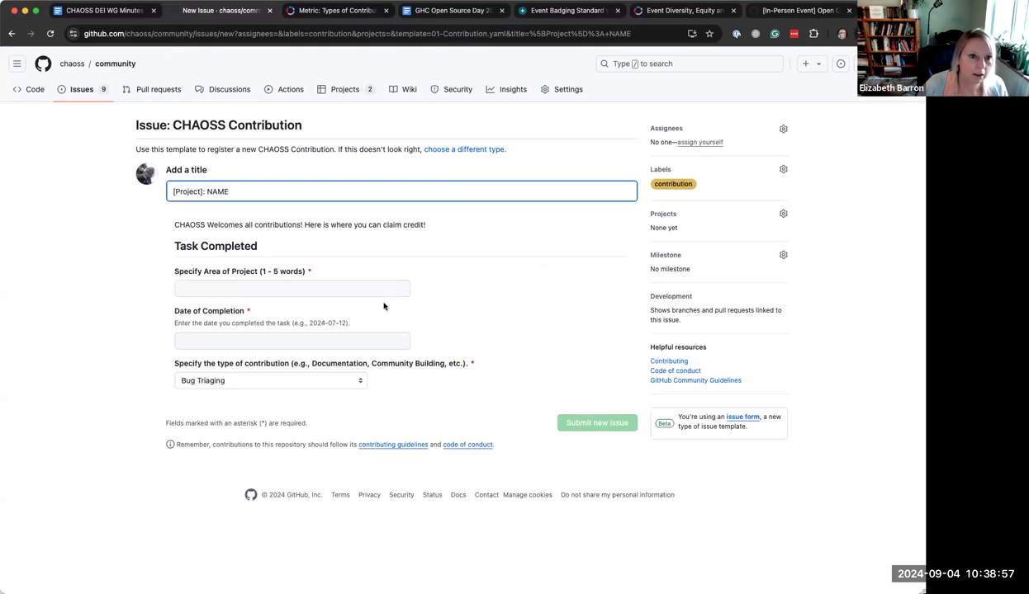
{"action": "left_click", "coordinate": [359, 378]}
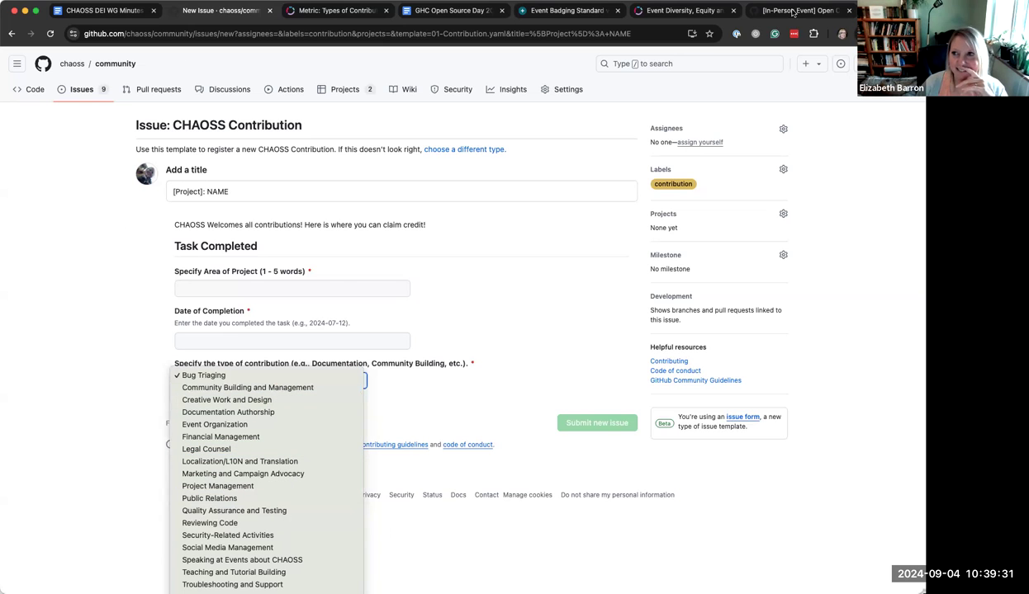
Return to the Types of Contributions metric page and review its highlighted list of contribution types
{"action": "left_click", "coordinate": [714, 12]}
{"action": "left_click", "coordinate": [645, 17]}
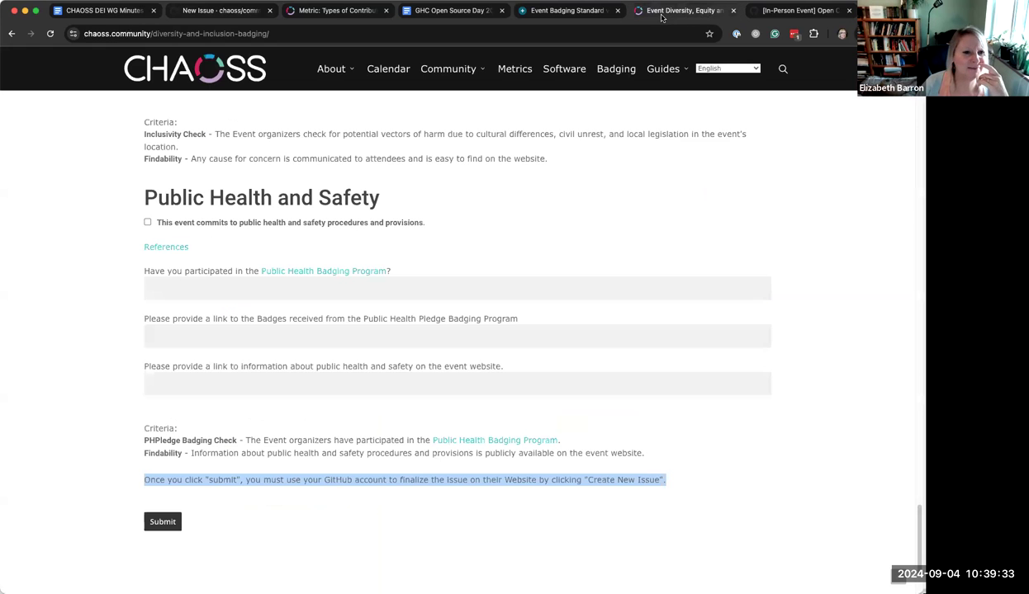
{"action": "left_click", "coordinate": [347, 11]}
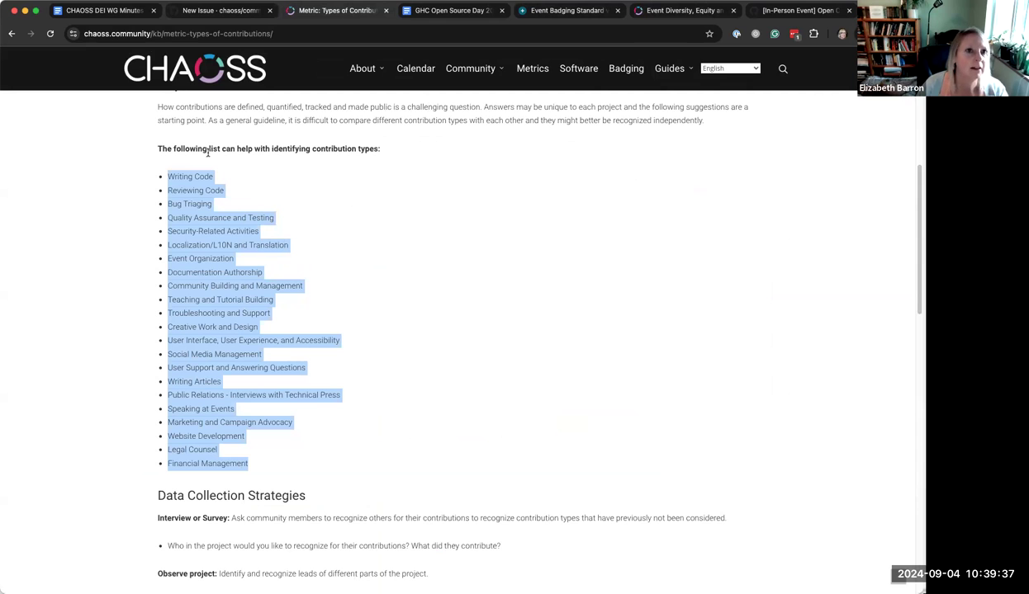
In the September 4 minutes, add the sub-bullet "Add facilitating a meeting" under the Revising Types of Contributions Metric item
{"action": "left_click", "coordinate": [108, 11]}
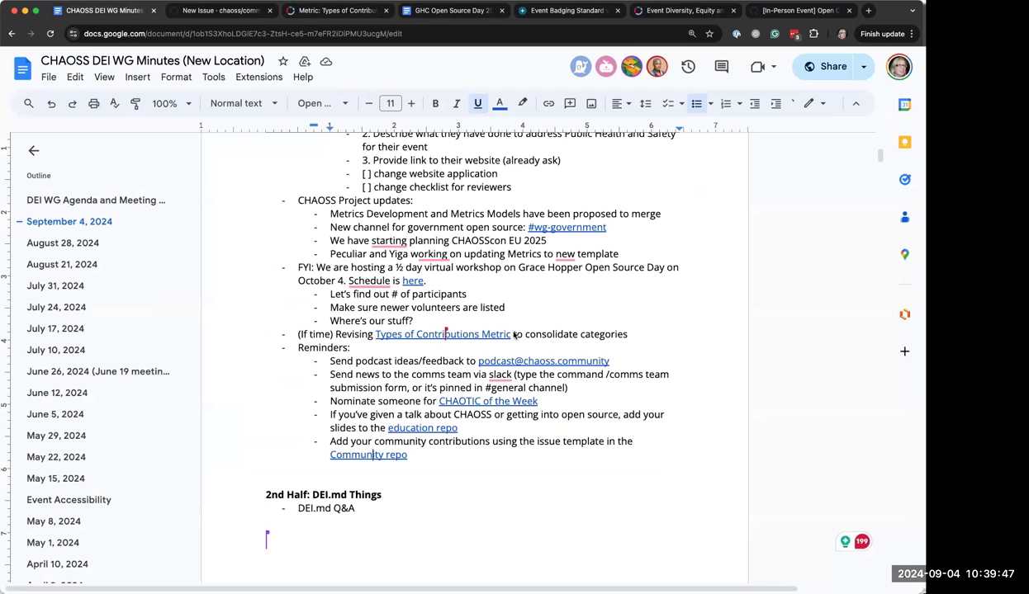
{"action": "left_click", "coordinate": [644, 336]}
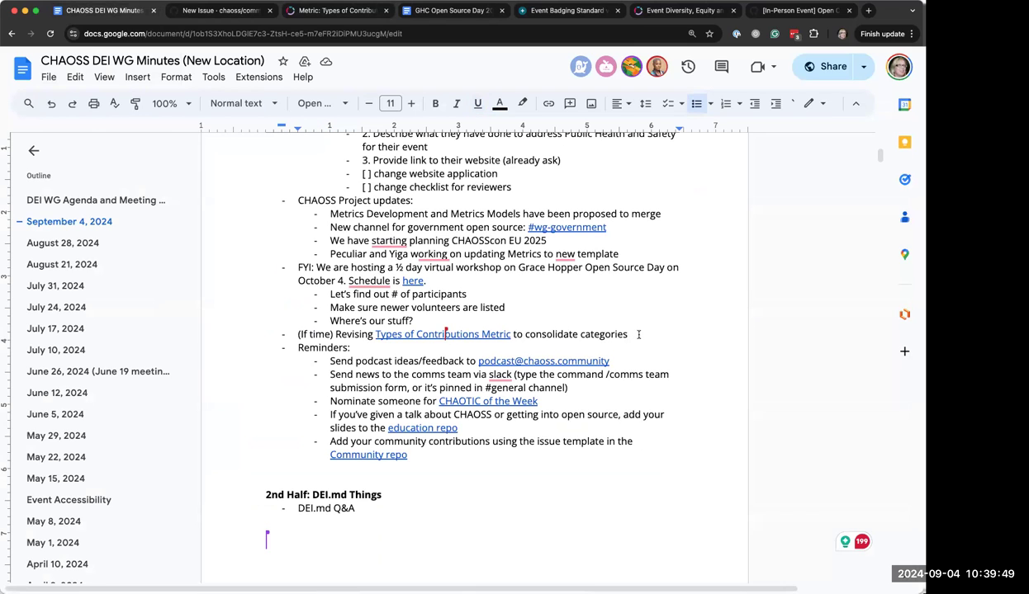
{"action": "key", "text": "Return"}
{"action": "key", "text": "Tab"}
{"action": "type", "text": "Add "}
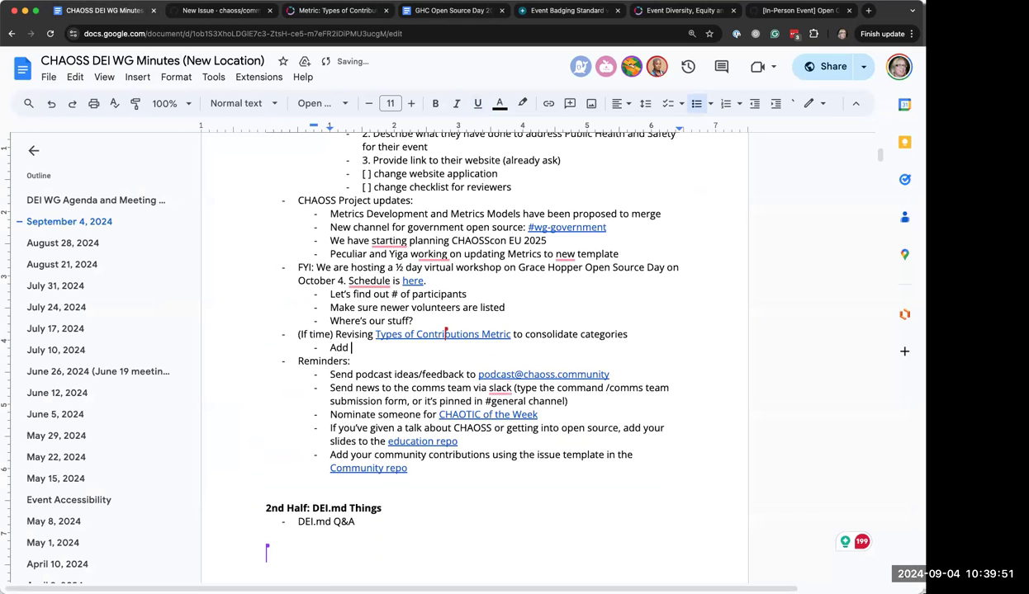
{"action": "type", "text": "facilitating a meeting"}
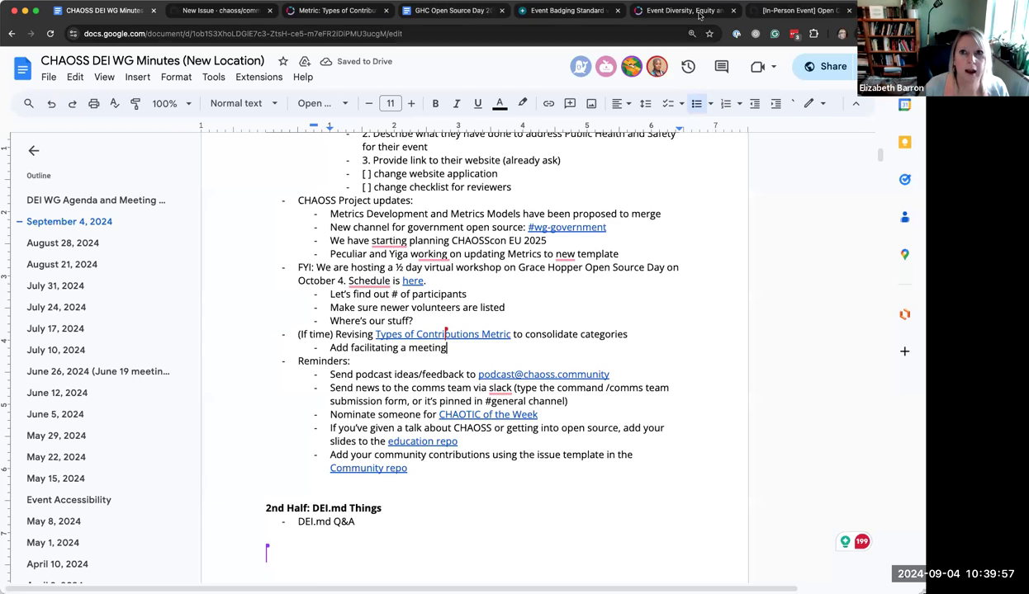
Review the contribution type options in the CHAOSS Contribution issue form and compare them with the Types of Contributions metric page
{"action": "left_click", "coordinate": [766, 11]}
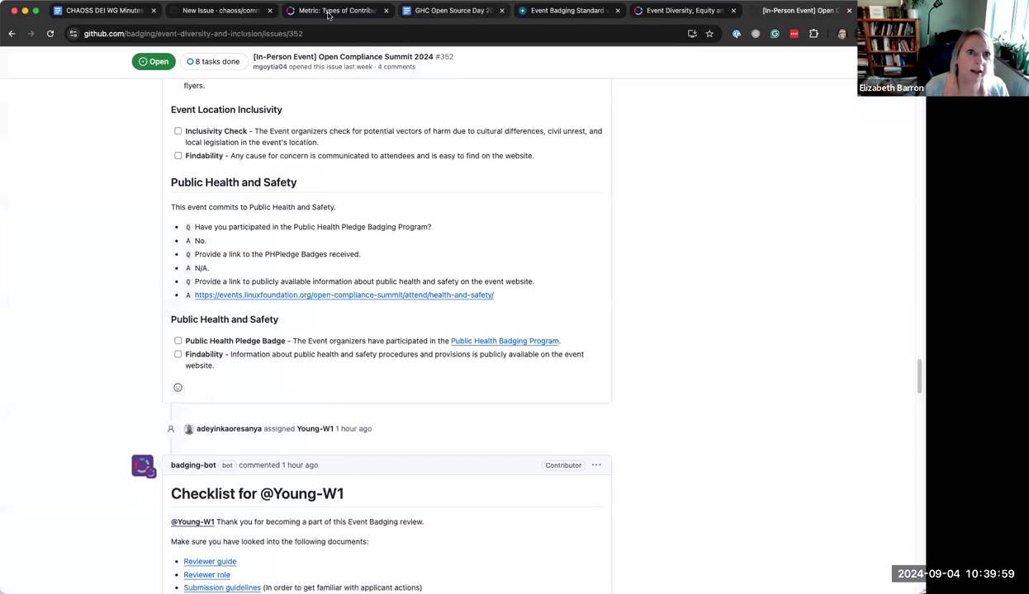
{"action": "left_click", "coordinate": [229, 12]}
{"action": "left_click", "coordinate": [359, 383]}
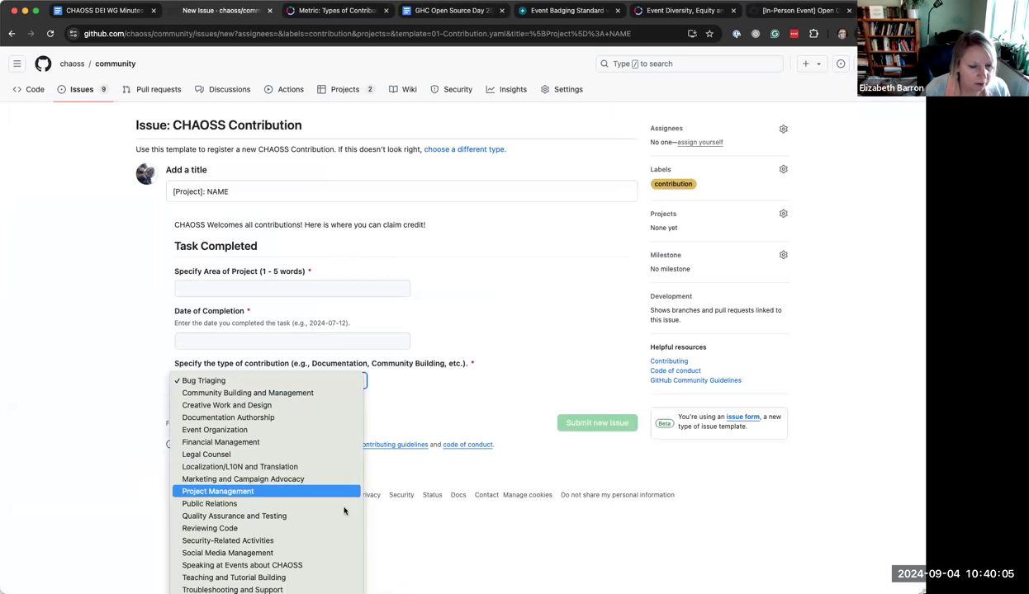
{"action": "scroll", "coordinate": [345, 524], "scroll_direction": "down", "scroll_amount": 1}
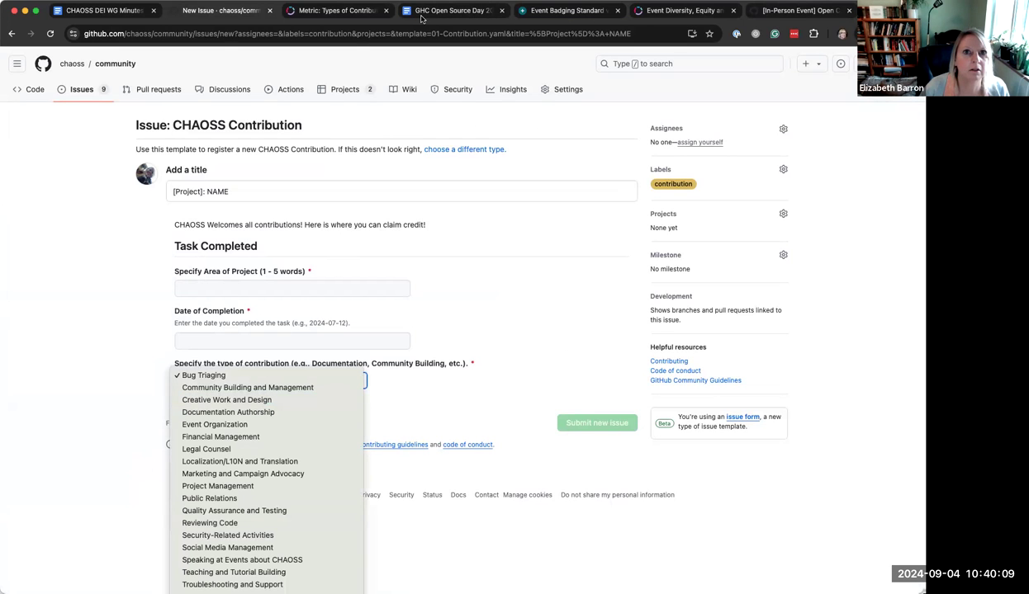
{"action": "left_click", "coordinate": [352, 13]}
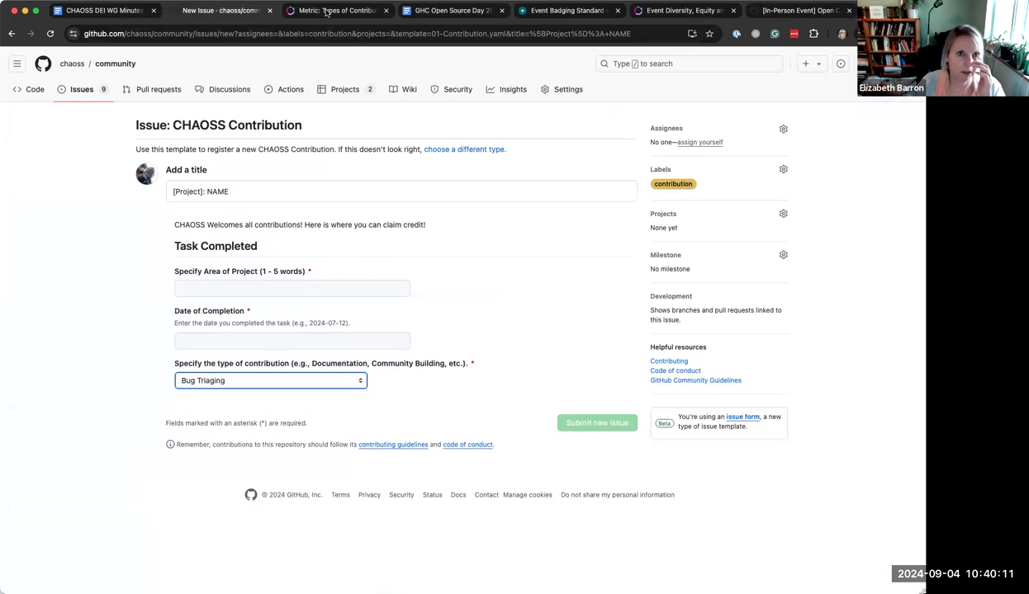
{"action": "left_click", "coordinate": [320, 12]}
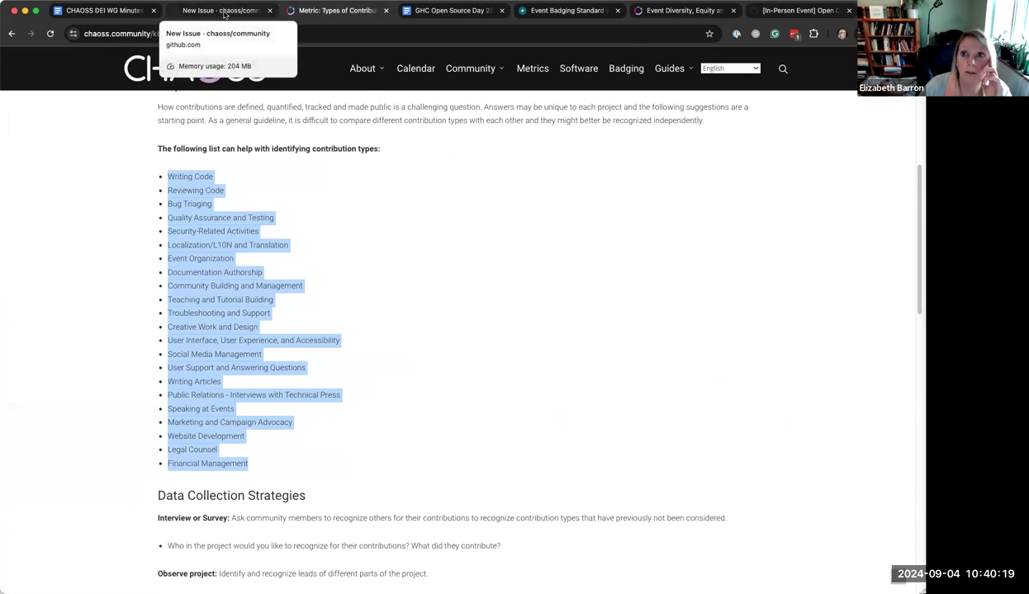
Load the CHAOSS organization on GitHub in place of the Open Compliance Summit issue and show its repositories
{"action": "left_click", "coordinate": [813, 12]}
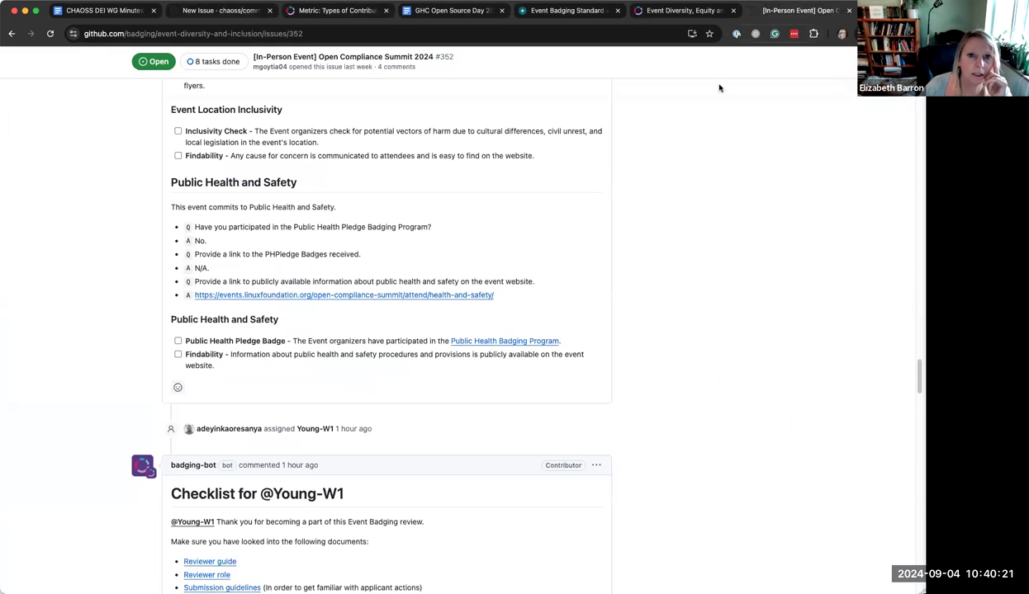
{"action": "left_click", "coordinate": [138, 33]}
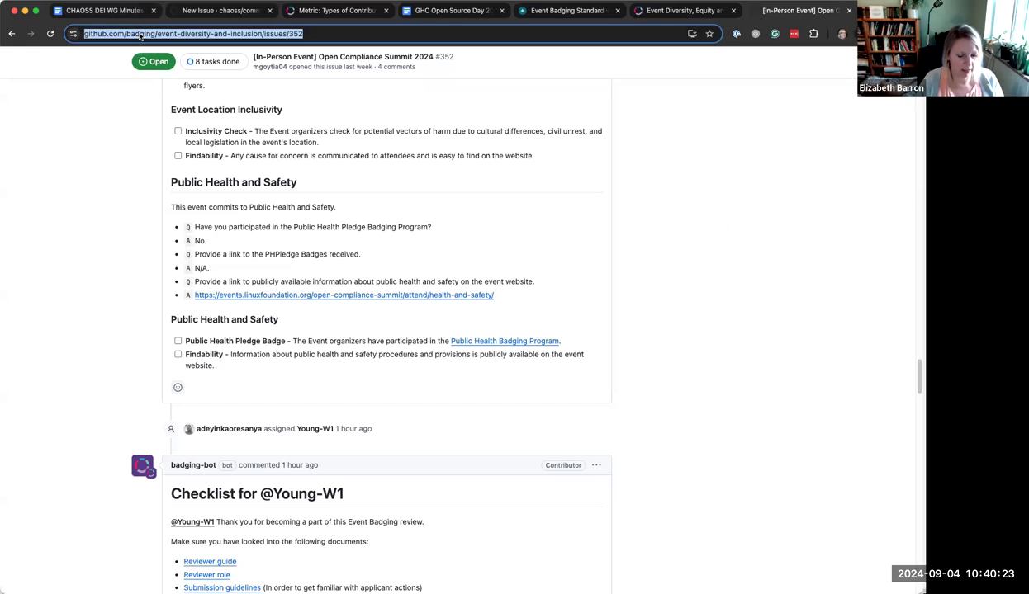
{"action": "type", "text": "github"}
{"action": "key", "text": "Return"}
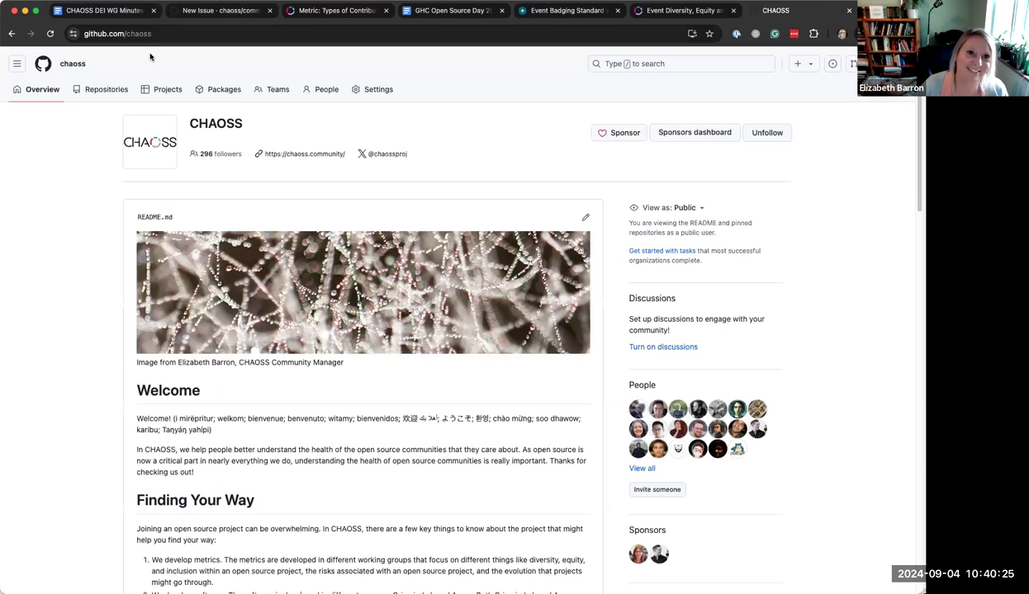
{"action": "left_click", "coordinate": [95, 94]}
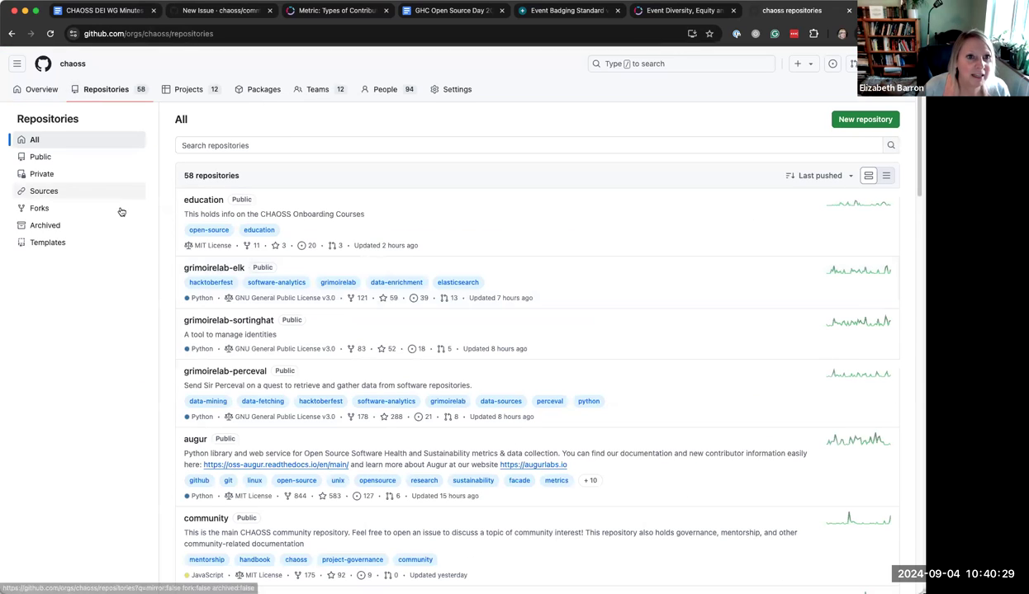
Search the organization's repositories for "community" and open community-contributions.md in the community repository
{"action": "left_click", "coordinate": [192, 146]}
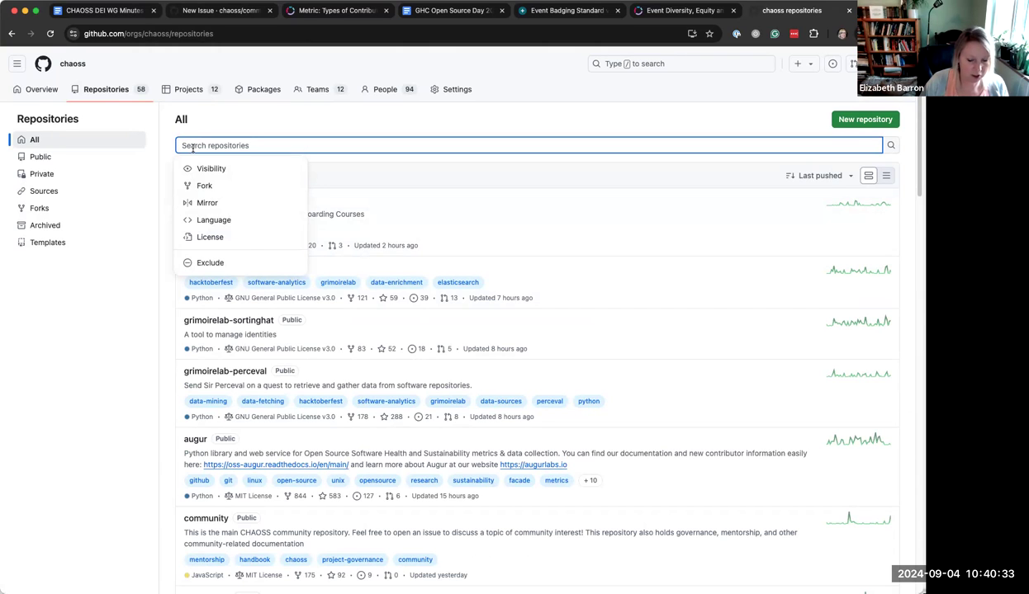
{"action": "type", "text": "community"}
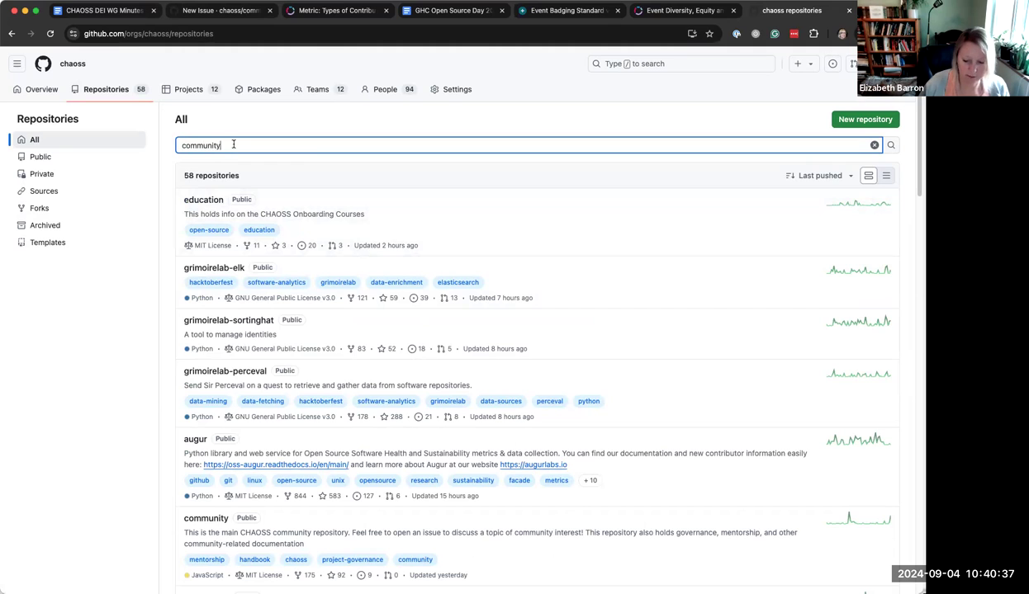
{"action": "key", "text": "Return"}
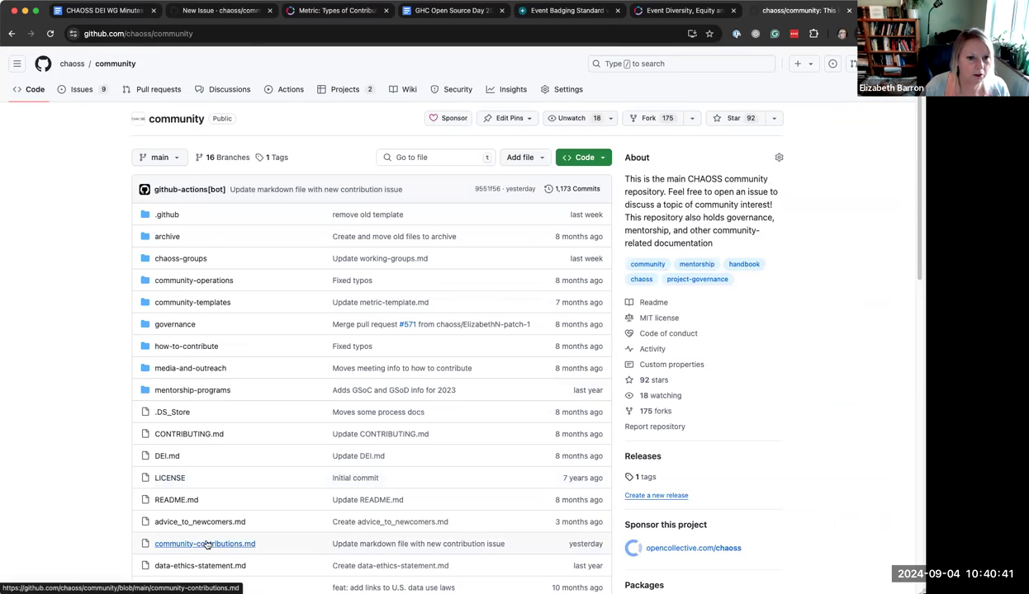
{"action": "left_click", "coordinate": [206, 545]}
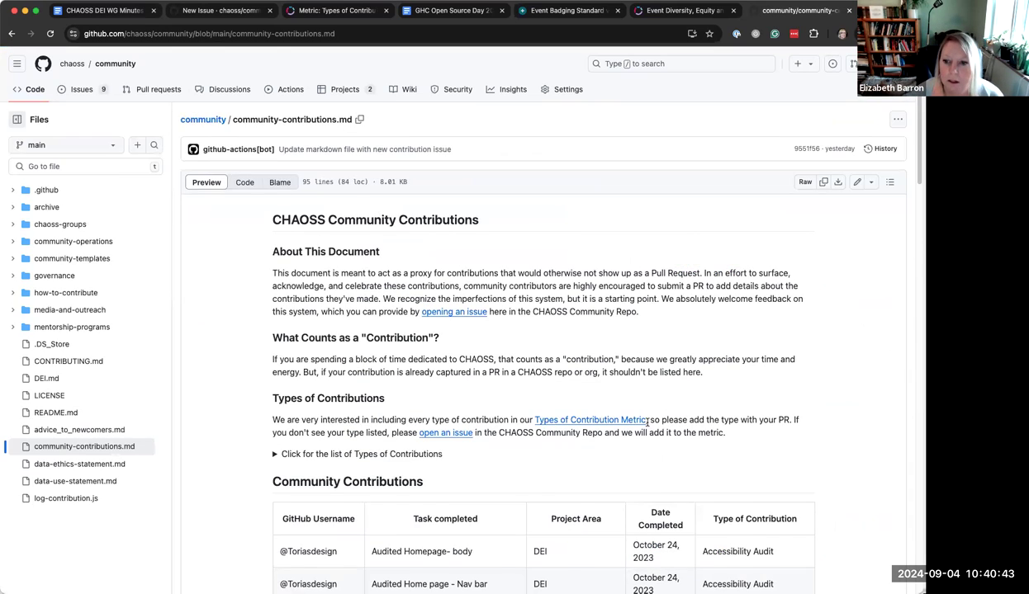
Examine the logged tasks and their contribution types in the Community Contributions table
{"action": "scroll", "coordinate": [686, 454], "scroll_direction": "down", "scroll_amount": 5}
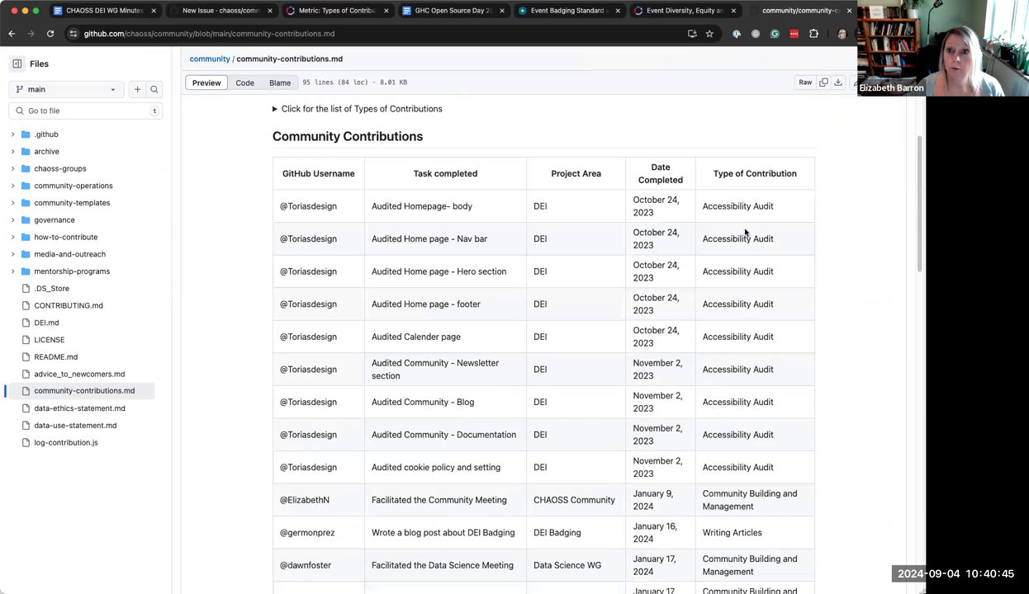
{"action": "scroll", "coordinate": [742, 468], "scroll_direction": "down", "scroll_amount": 7}
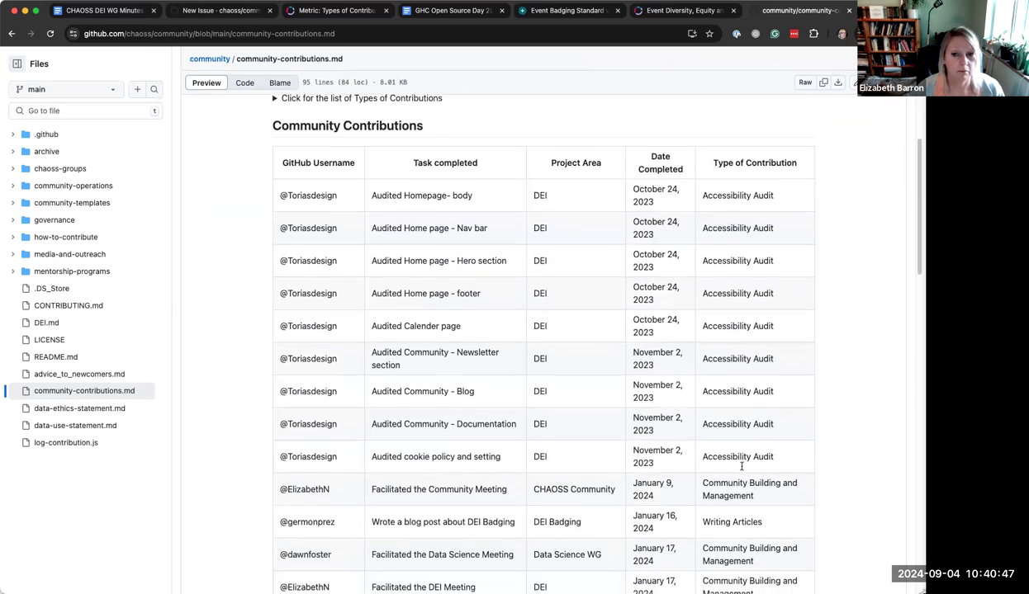
{"action": "scroll", "coordinate": [741, 473], "scroll_direction": "down", "scroll_amount": 2}
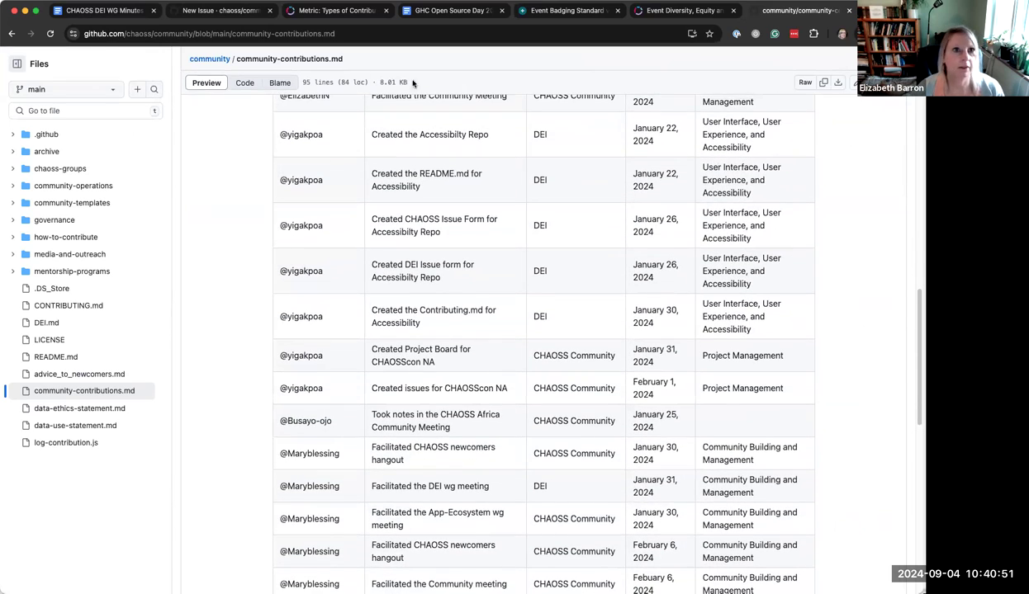
{"action": "scroll", "coordinate": [384, 154], "scroll_direction": "up", "scroll_amount": 15}
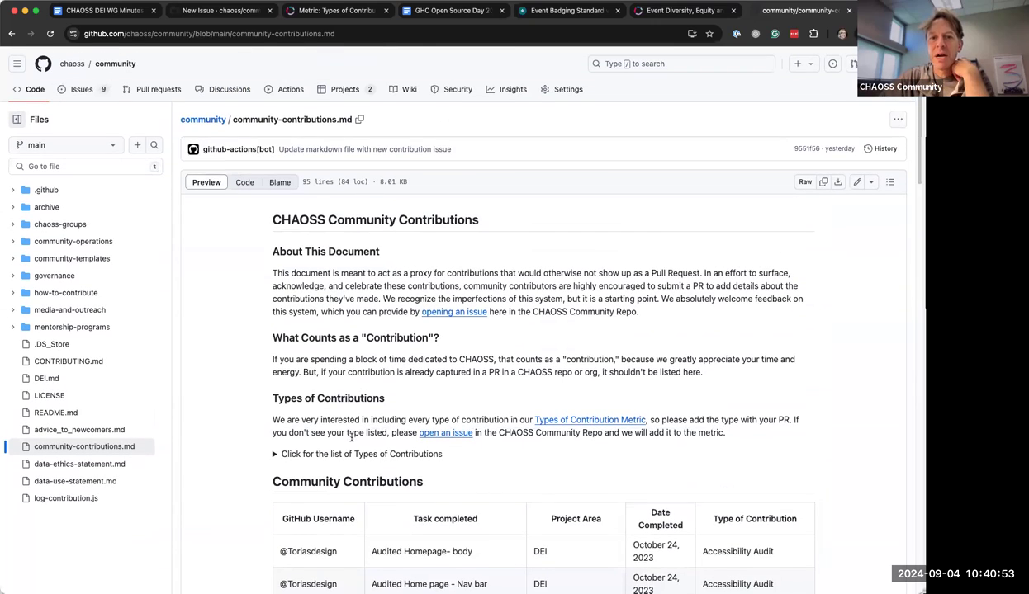
Expand the list of Types of Contributions and compare it with the types used in the contributions table
{"action": "left_click", "coordinate": [273, 455]}
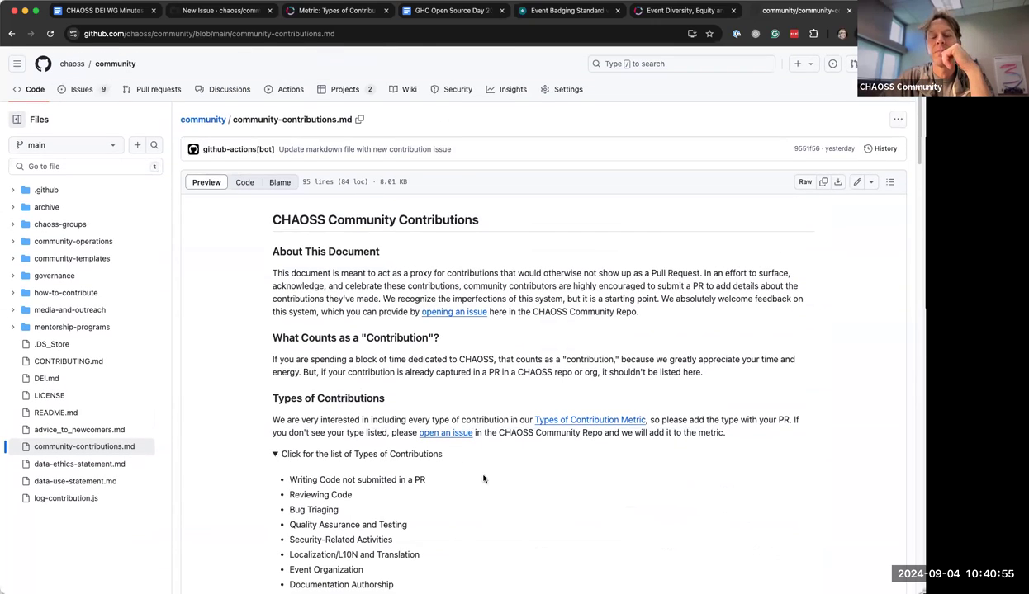
{"action": "scroll", "coordinate": [485, 477], "scroll_direction": "down", "scroll_amount": 5}
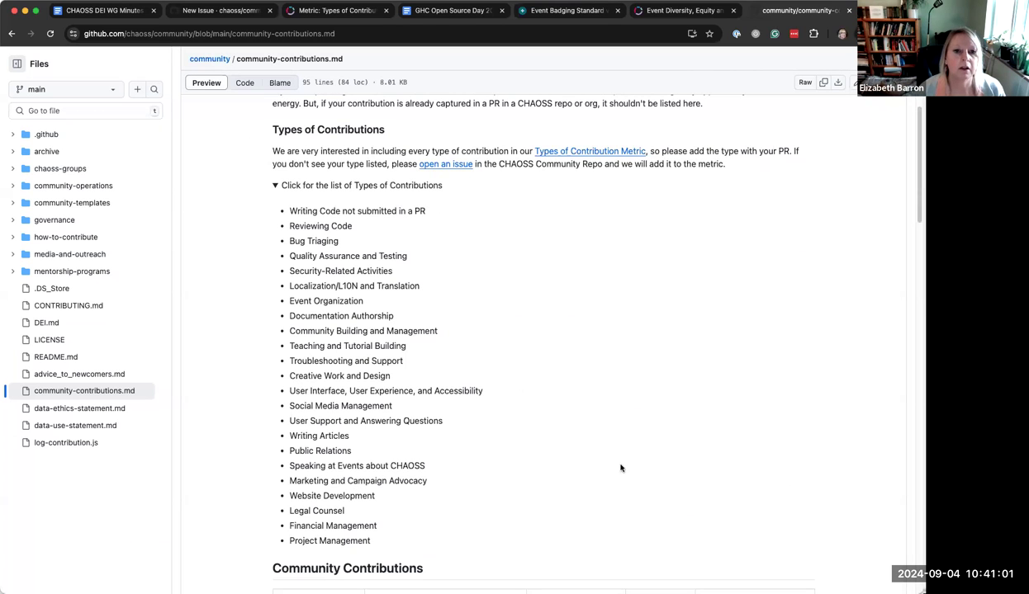
{"action": "scroll", "coordinate": [620, 468], "scroll_direction": "down", "scroll_amount": 7}
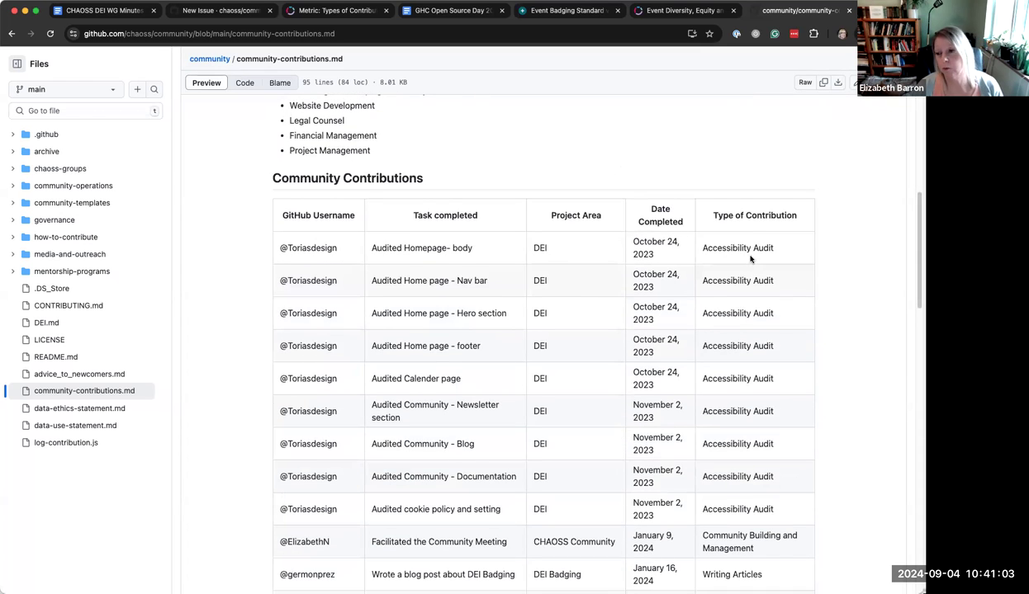
{"action": "scroll", "coordinate": [747, 318], "scroll_direction": "down", "scroll_amount": 6}
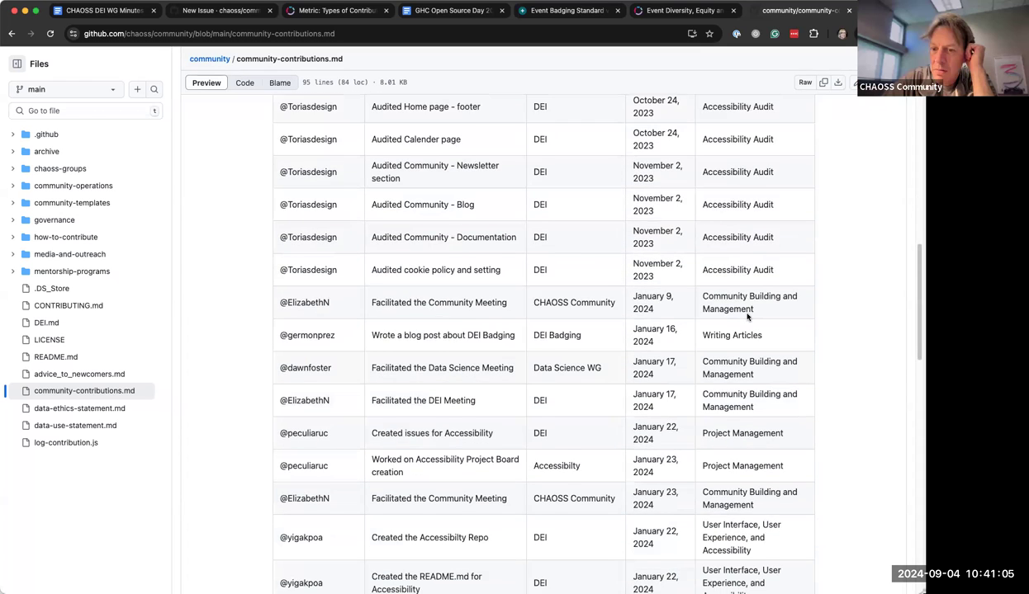
{"action": "scroll", "coordinate": [747, 325], "scroll_direction": "down", "scroll_amount": 2}
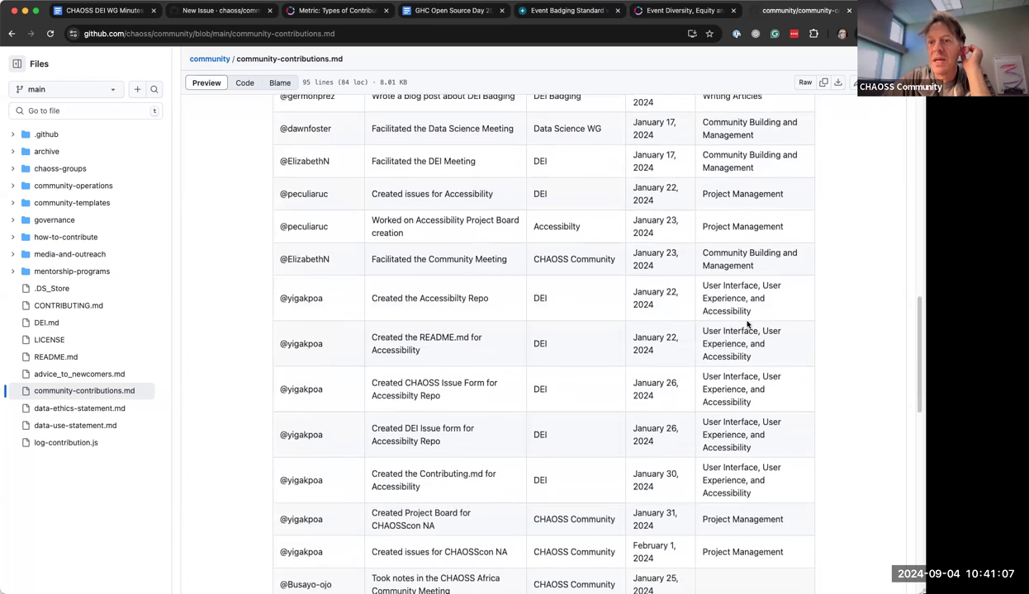
Highlight "User Interface, User Experience, and Accessibility" in the expanded Types of Contributions list and review the surrounding entries
{"action": "scroll", "coordinate": [747, 325], "scroll_direction": "up", "scroll_amount": 1}
{"action": "scroll", "coordinate": [730, 248], "scroll_direction": "up", "scroll_amount": 15}
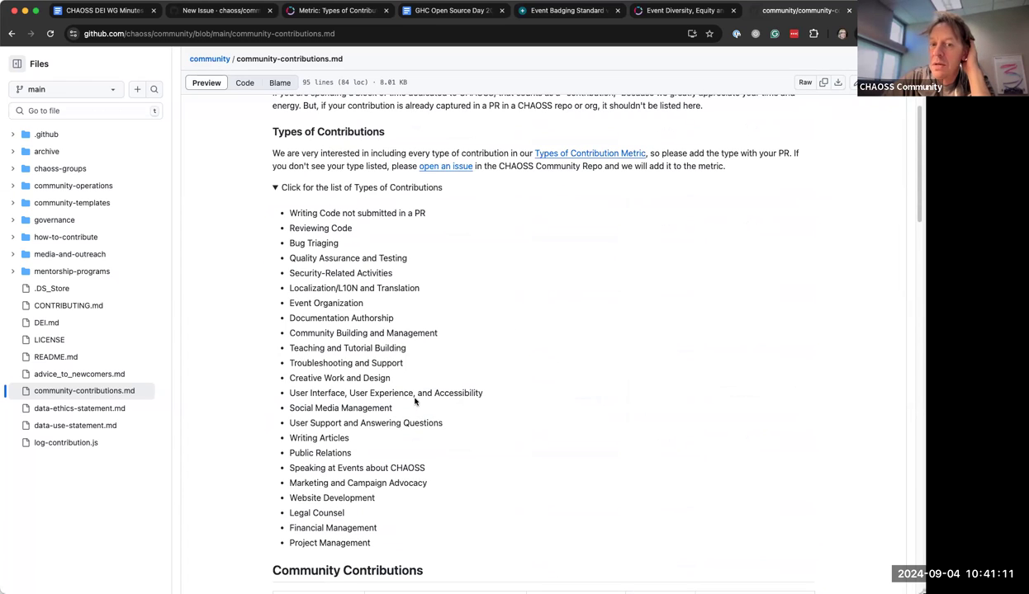
{"action": "left_click_drag", "start_coordinate": [290, 393], "coordinate": [483, 393]}
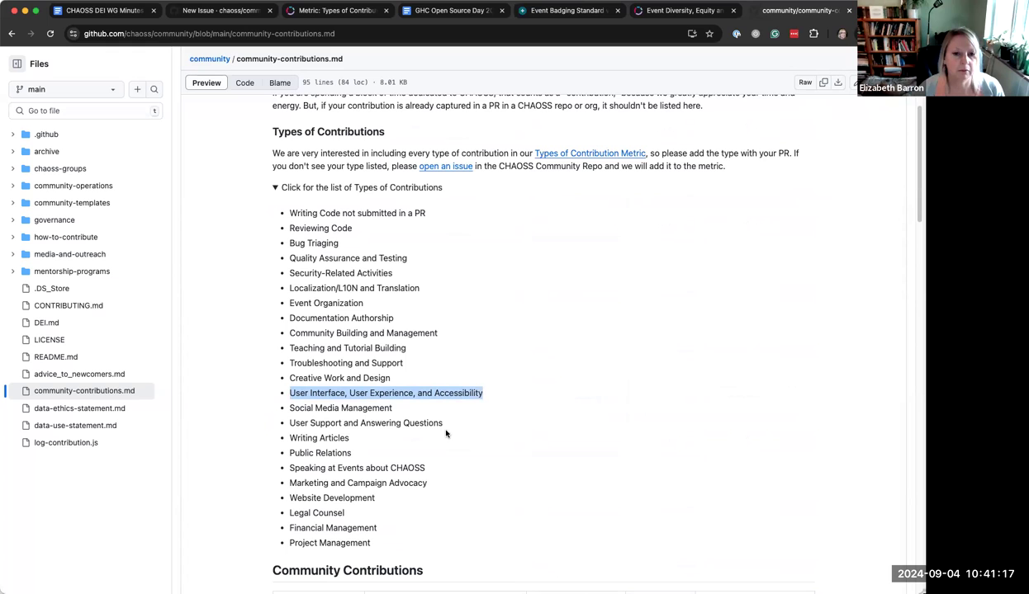
{"action": "scroll", "coordinate": [475, 514], "scroll_direction": "down", "scroll_amount": 3}
{"action": "scroll", "coordinate": [476, 514], "scroll_direction": "up", "scroll_amount": 2}
{"action": "scroll", "coordinate": [475, 514], "scroll_direction": "up", "scroll_amount": 1}
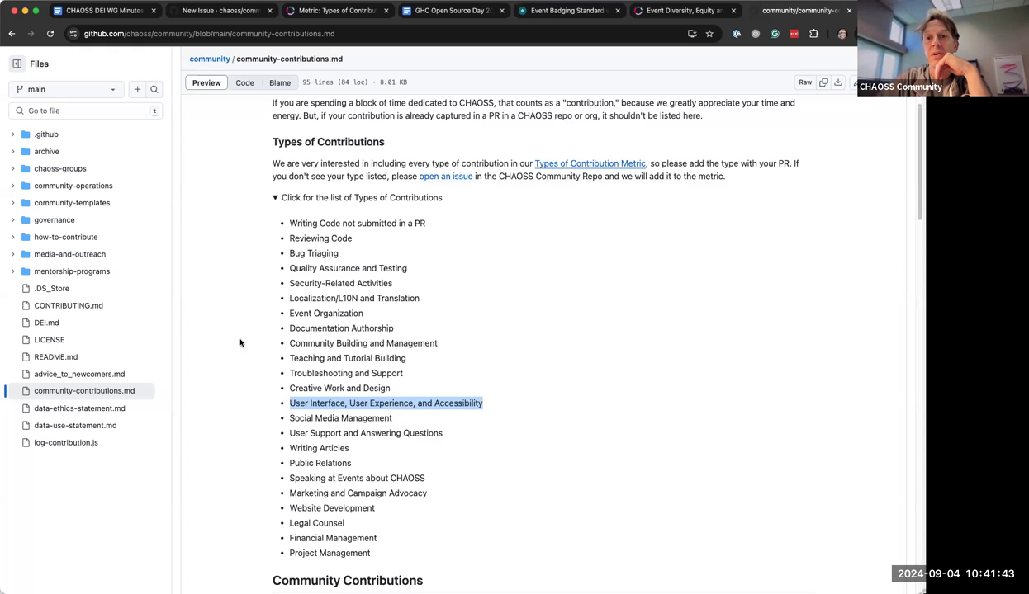
{"action": "scroll", "coordinate": [239, 339], "scroll_direction": "up", "scroll_amount": 1}
In the minutes, add the bullet "The point of this metric is that there ARE a lot of ways to contribute" below the facilitating note
{"action": "left_click", "coordinate": [132, 11]}
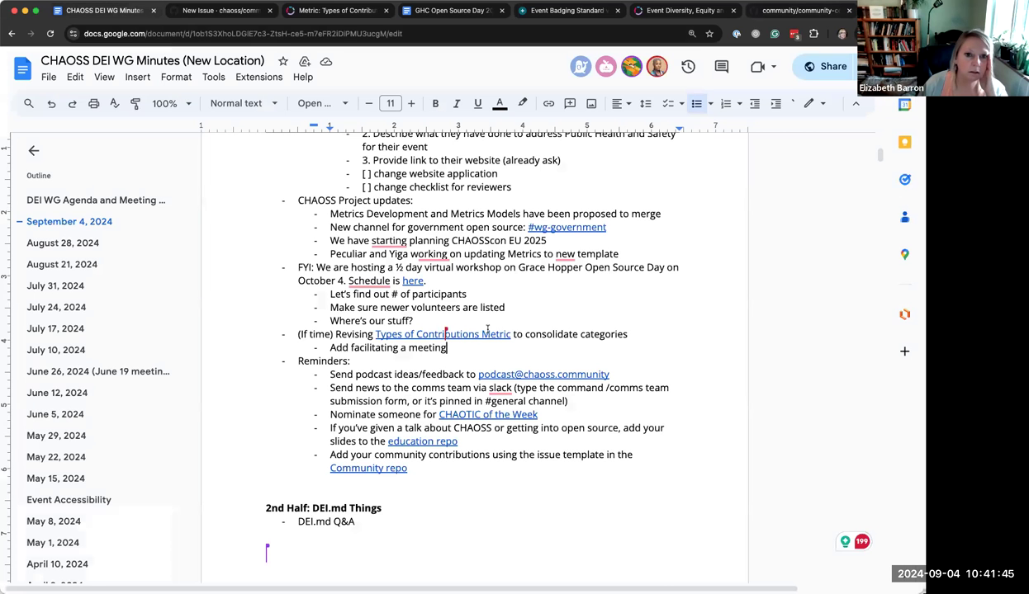
{"action": "key", "text": "Return"}
{"action": "type", "text": "The"}
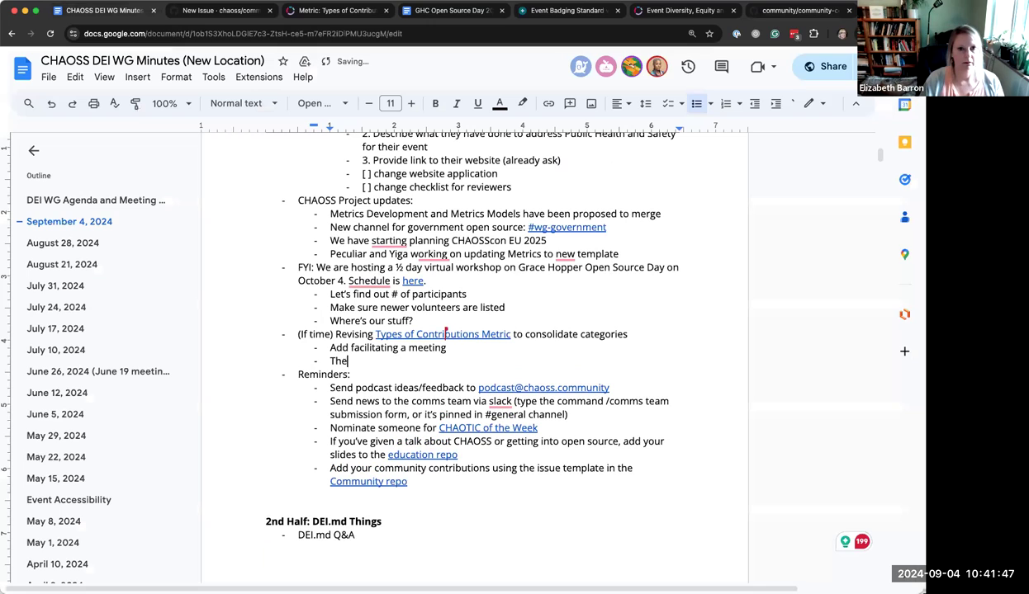
{"action": "type", "text": " point of this metric is that there "}
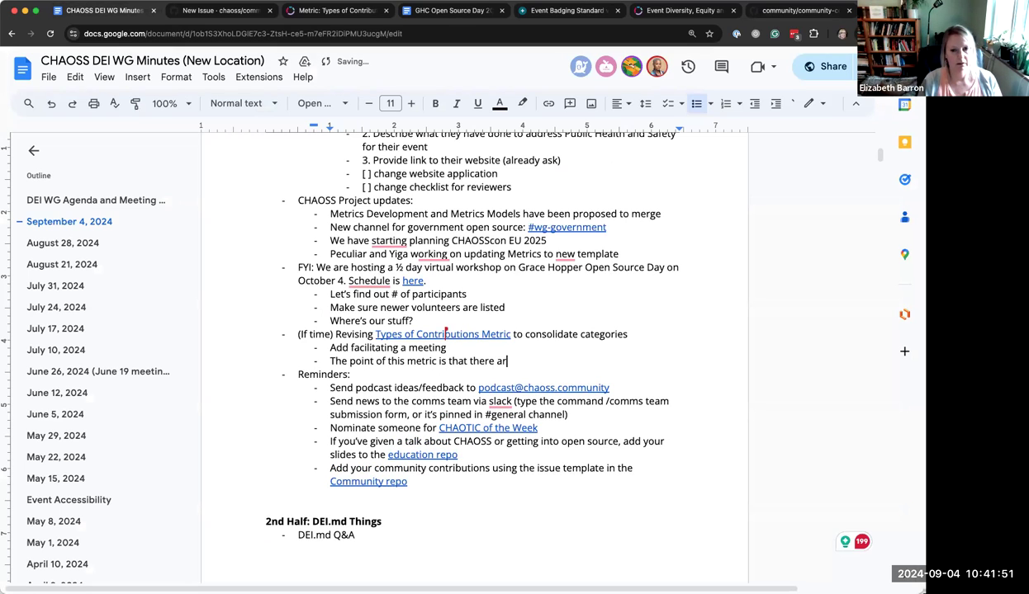
{"action": "type", "text": "ARE a lot of ways to contribute"}
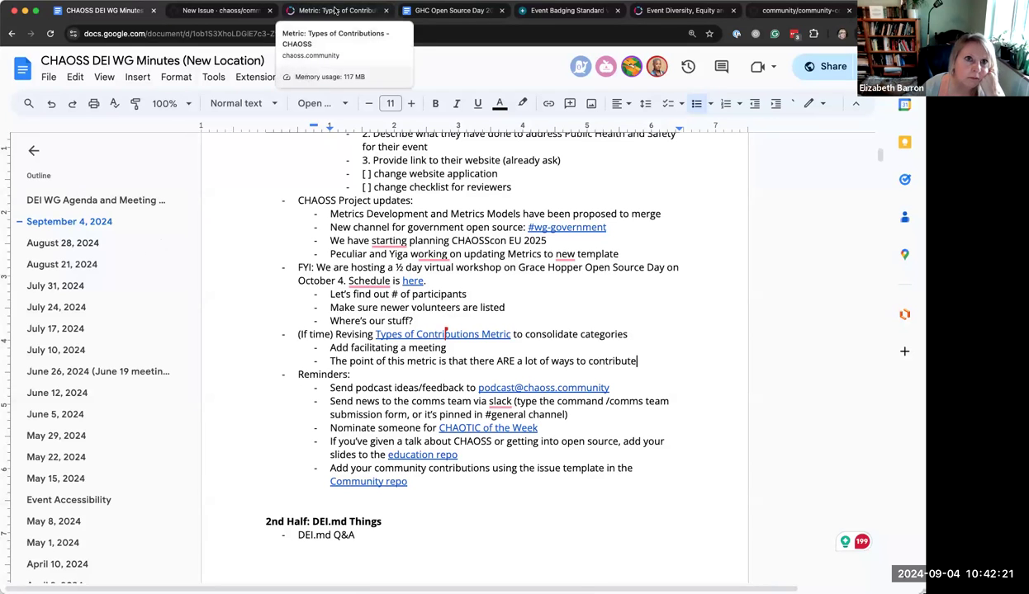
Review the available contribution types in the new CHAOSS Contribution issue form, leaving Bug Triaging selected
{"action": "left_click", "coordinate": [217, 11]}
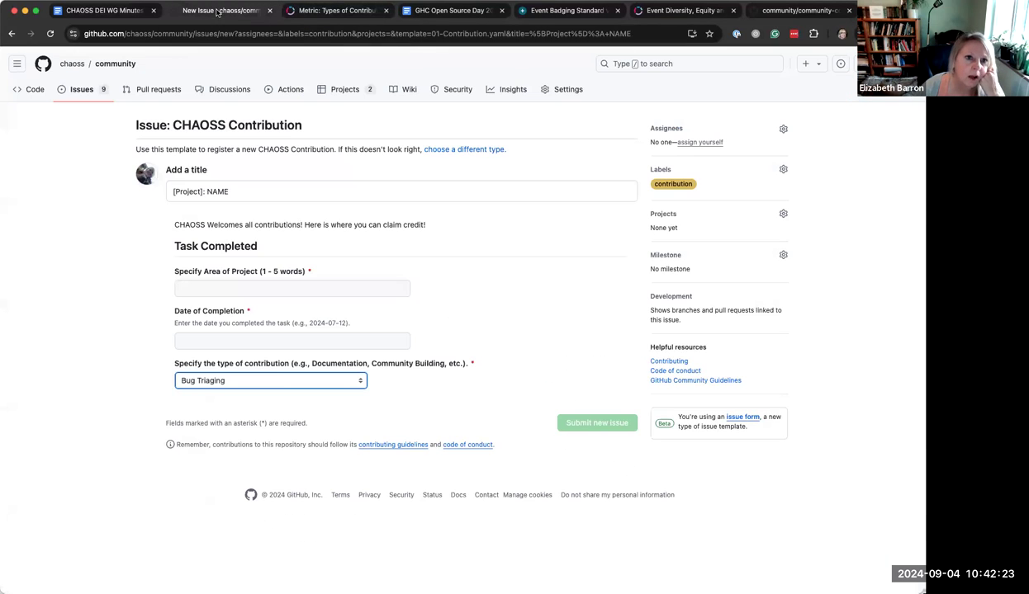
{"action": "left_click", "coordinate": [361, 382]}
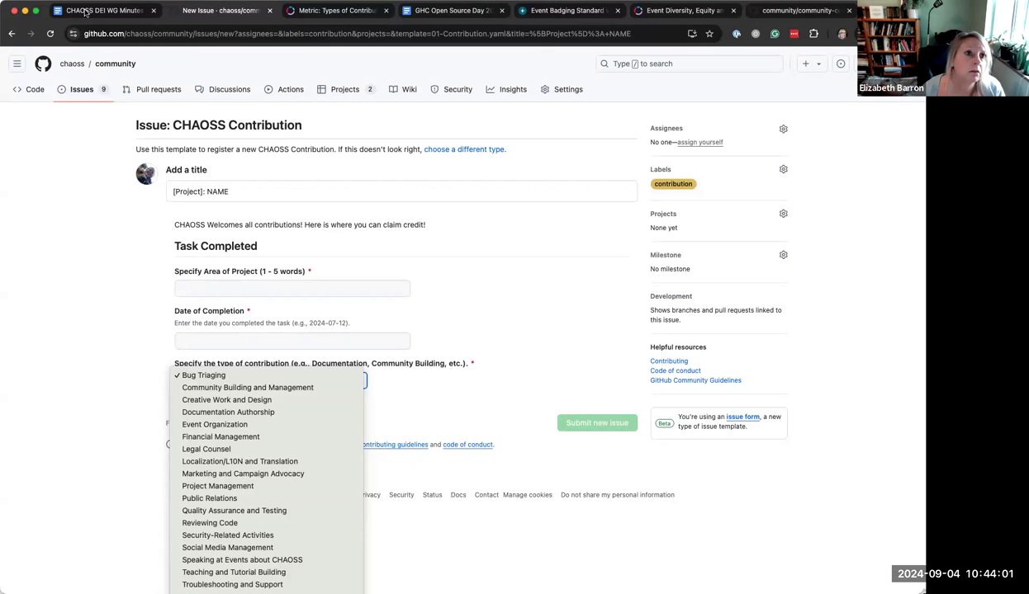
{"action": "left_click", "coordinate": [361, 216]}
Return to the meeting minutes and start a new bullet below the note about there being many ways to contribute
{"action": "left_click", "coordinate": [107, 12]}
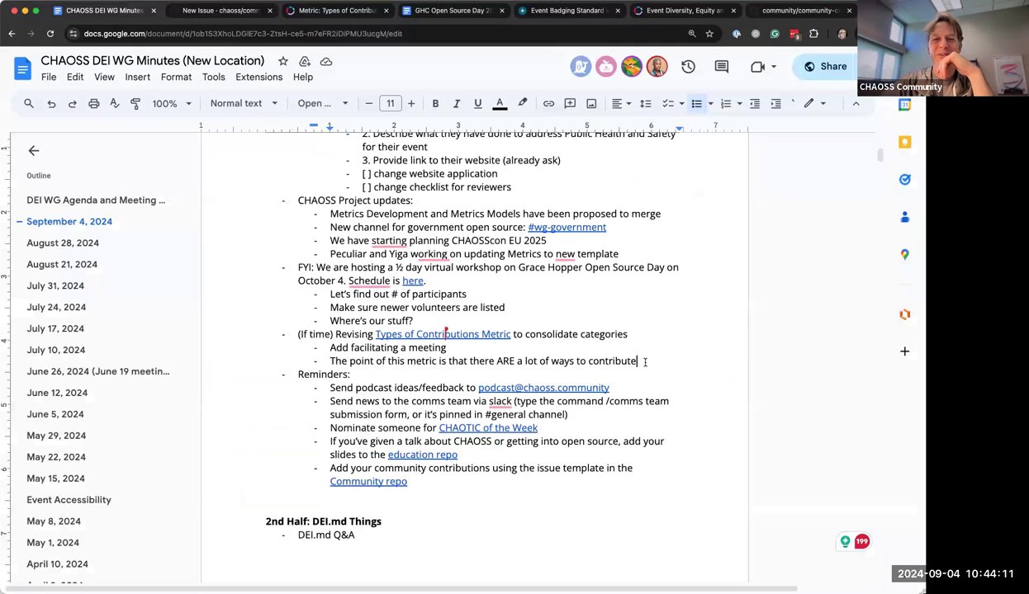
{"action": "key", "text": "Return"}
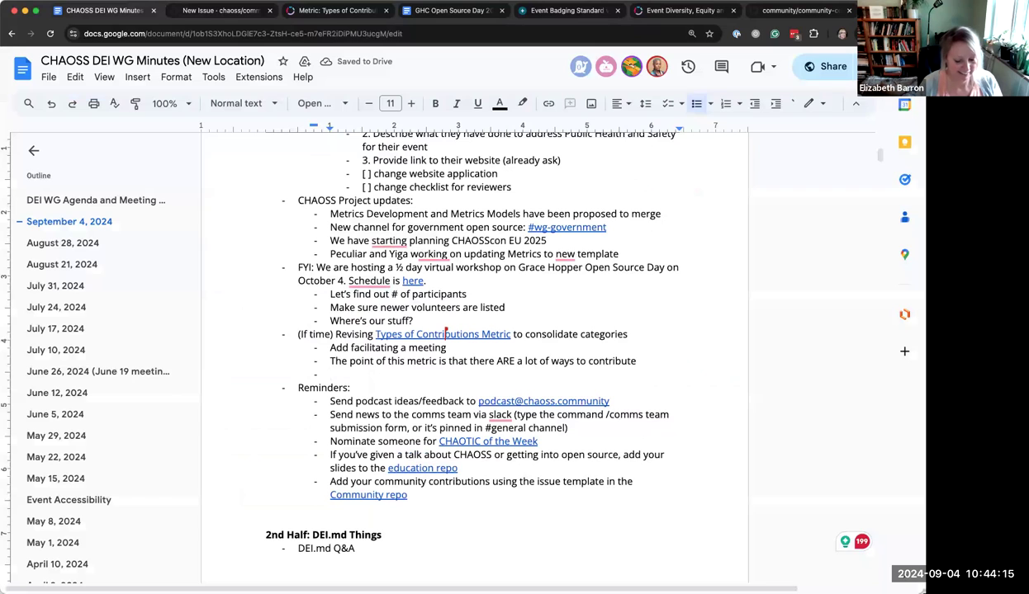
{"action": "type", "text": "Maybe we"}
{"action": "key", "text": "BackSpace"}
{"action": "key", "text": "BackSpace"}
{"action": "key", "text": "BackSpace"}
{"action": "key", "text": "BackSpace"}
{"action": "key", "text": "BackSpace"}
{"action": "key", "text": "BackSpace"}
{"action": "key", "text": "BackSpace"}
{"action": "key", "text": "BackSpace"}
Fill the new bullet with "Let's wait and see if this is actually a blocker to people filling this out"
{"action": "type", "text": "Let's wait and see if this is actually a blocker to people filling this out"}
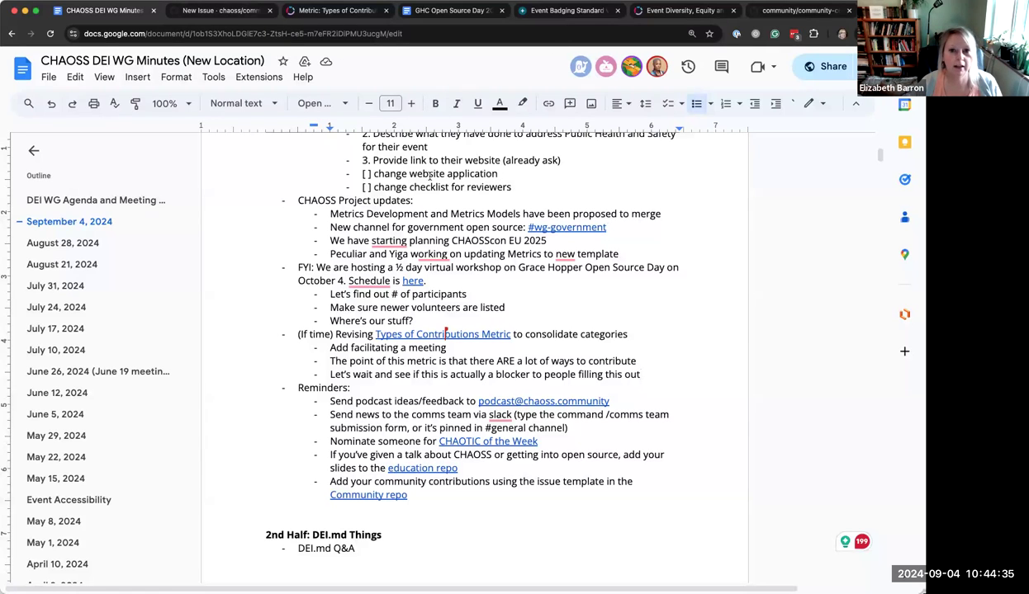
Examine community-contributions.md again, checking the logged tasks and their contribution types against the introduction and list of types
{"action": "left_click", "coordinate": [221, 11]}
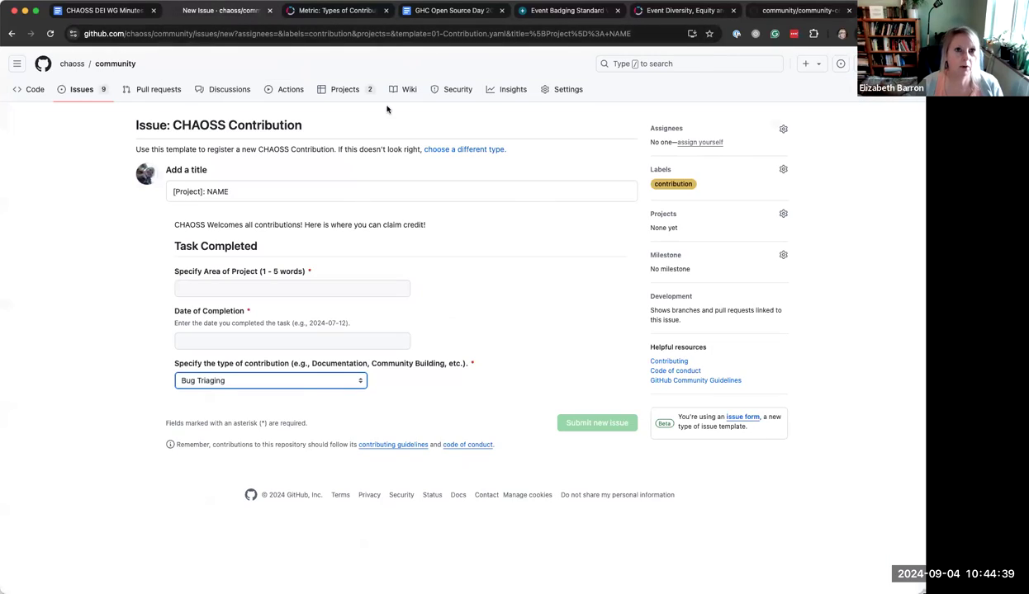
{"action": "left_click", "coordinate": [789, 12]}
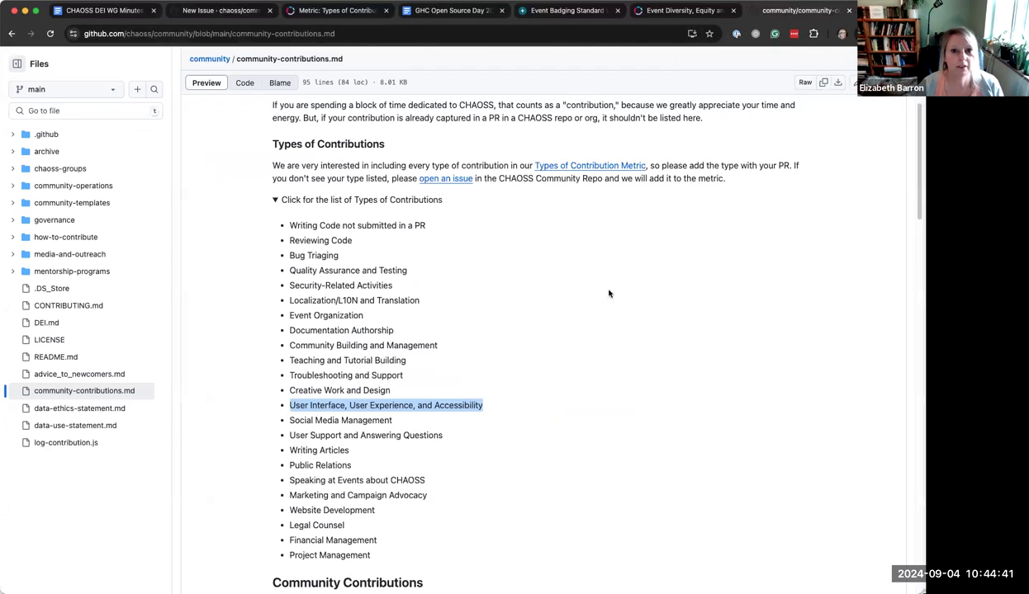
{"action": "scroll", "coordinate": [576, 372], "scroll_direction": "down", "scroll_amount": 1}
{"action": "scroll", "coordinate": [577, 372], "scroll_direction": "down", "scroll_amount": 20}
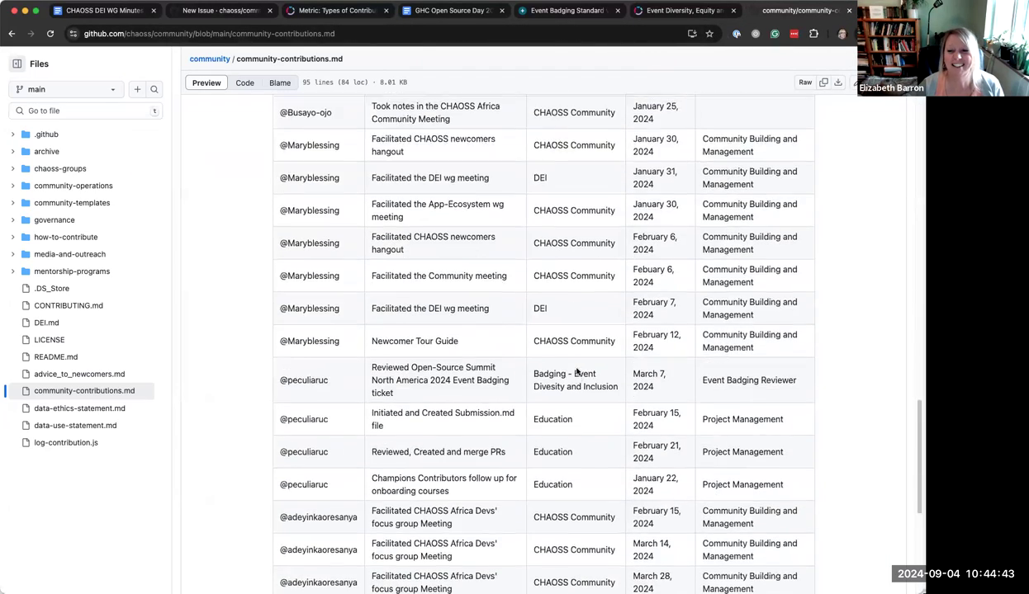
{"action": "scroll", "coordinate": [576, 372], "scroll_direction": "down", "scroll_amount": 4}
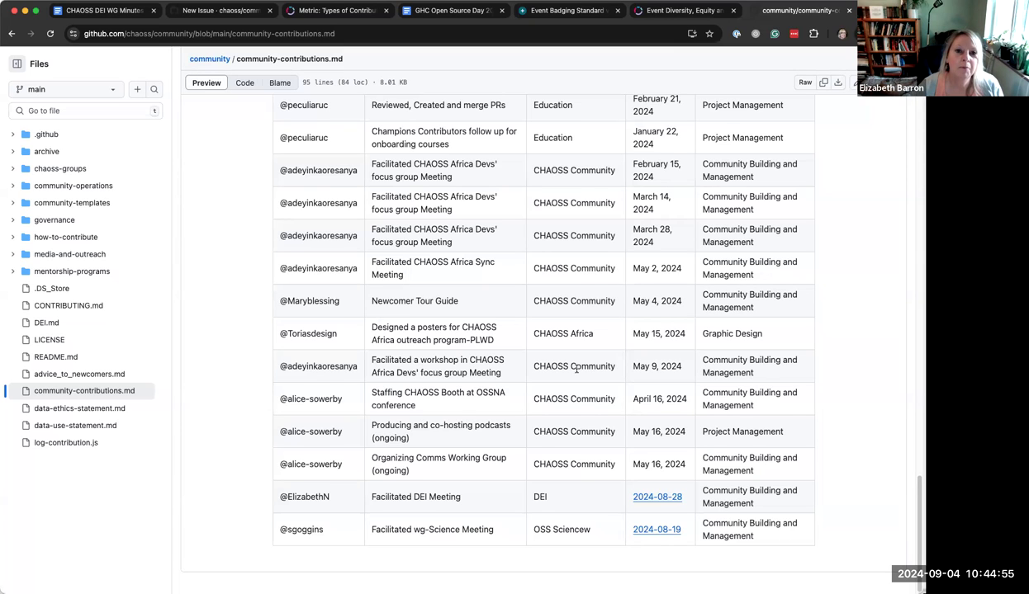
{"action": "scroll", "coordinate": [575, 369], "scroll_direction": "up", "scroll_amount": 2}
{"action": "scroll", "coordinate": [576, 370], "scroll_direction": "down", "scroll_amount": 2}
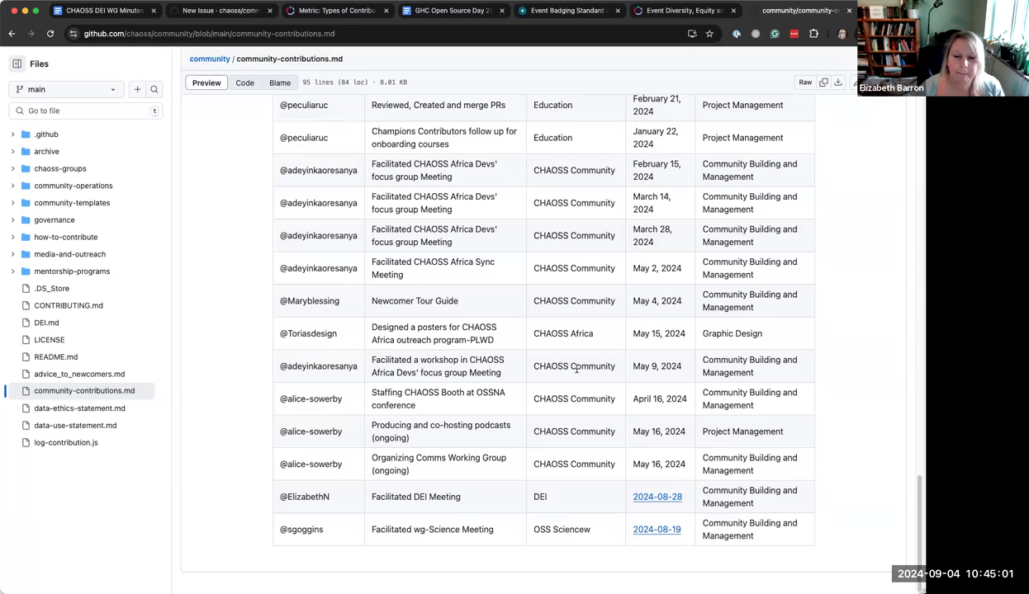
{"action": "scroll", "coordinate": [576, 369], "scroll_direction": "up", "scroll_amount": 10}
{"action": "scroll", "coordinate": [575, 369], "scroll_direction": "up", "scroll_amount": 15}
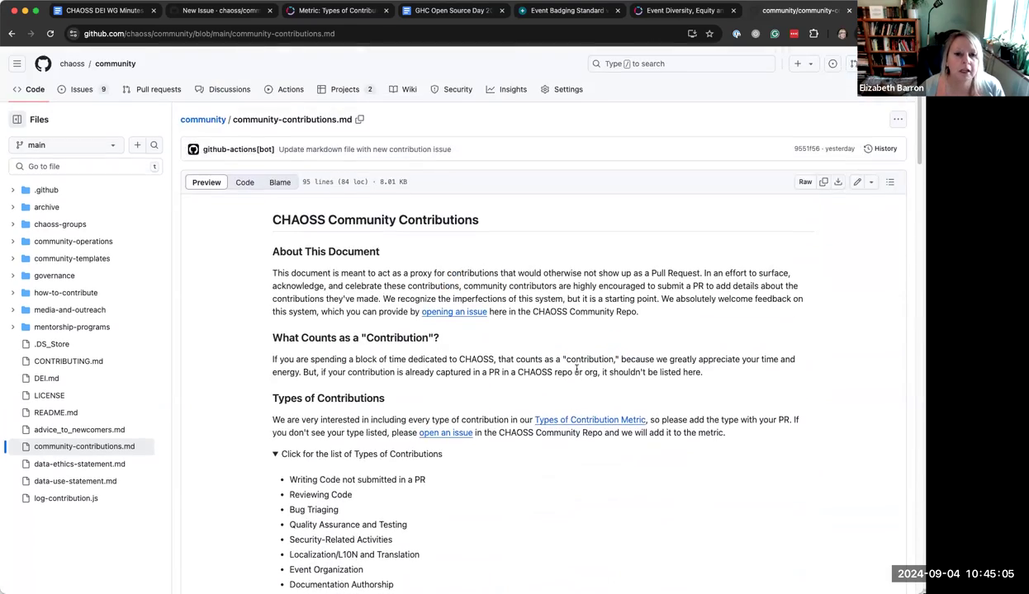
{"action": "scroll", "coordinate": [575, 373], "scroll_direction": "down", "scroll_amount": 20}
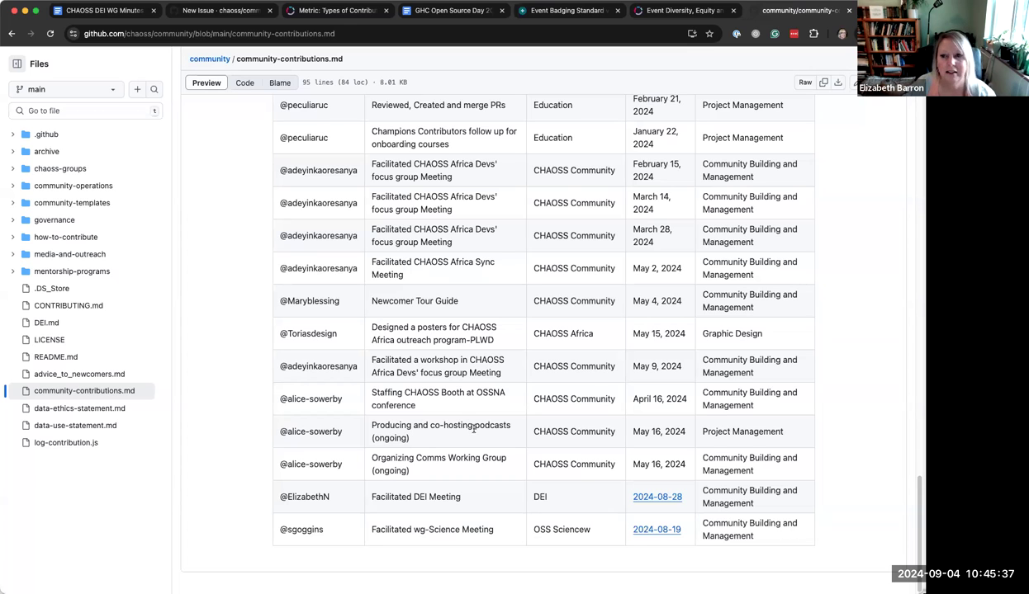
{"action": "scroll", "coordinate": [471, 392], "scroll_direction": "up", "scroll_amount": 2}
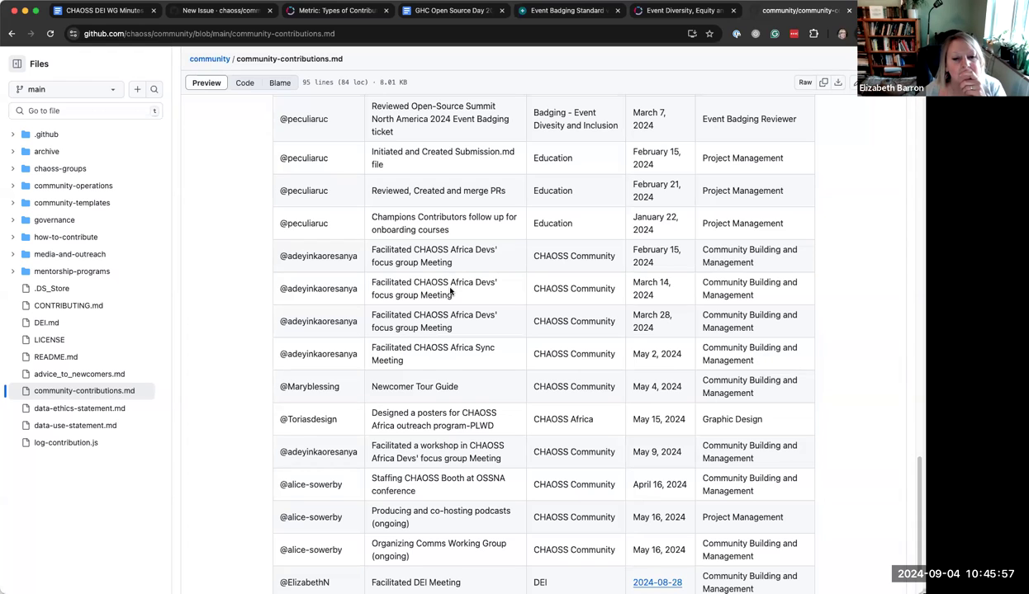
{"action": "scroll", "coordinate": [451, 292], "scroll_direction": "up", "scroll_amount": 5}
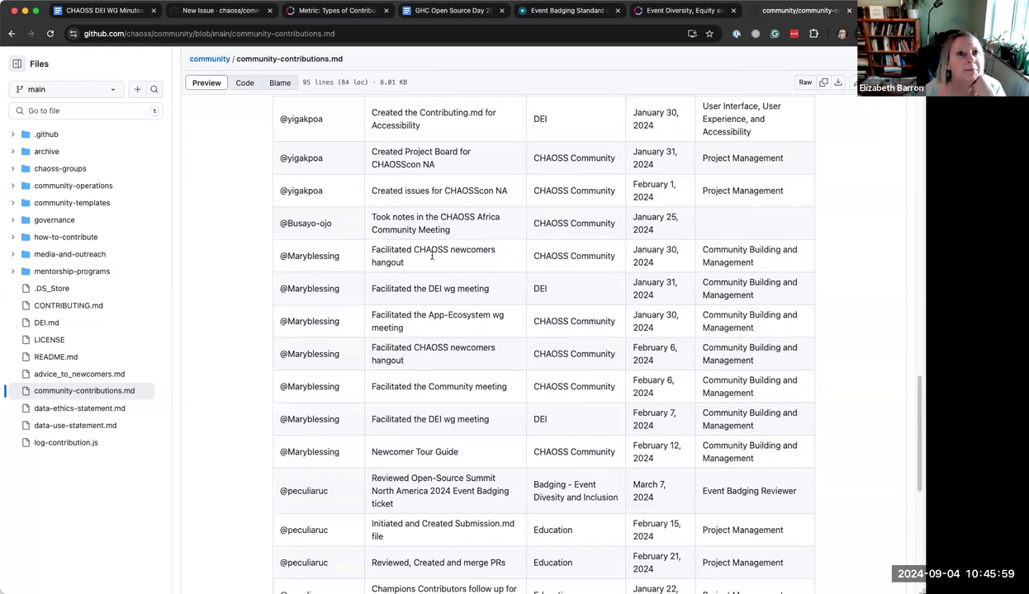
Return to the meeting minutes, highlight the "2nd Half: DEI.md Things" section with its Q&A bullet, and look over the earlier agenda items
{"action": "left_click", "coordinate": [76, 12]}
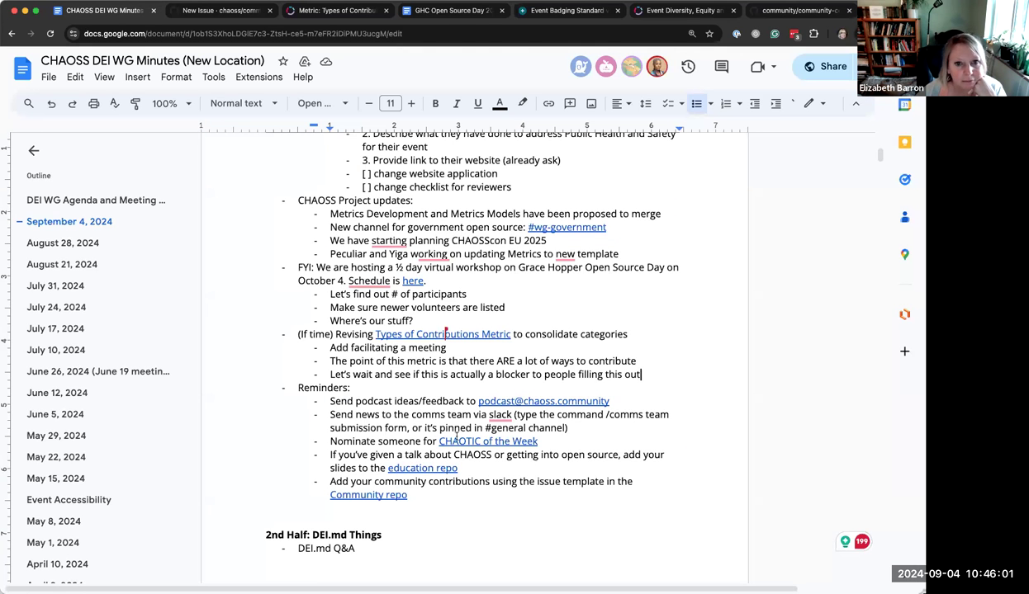
{"action": "scroll", "coordinate": [446, 450], "scroll_direction": "down", "scroll_amount": 2}
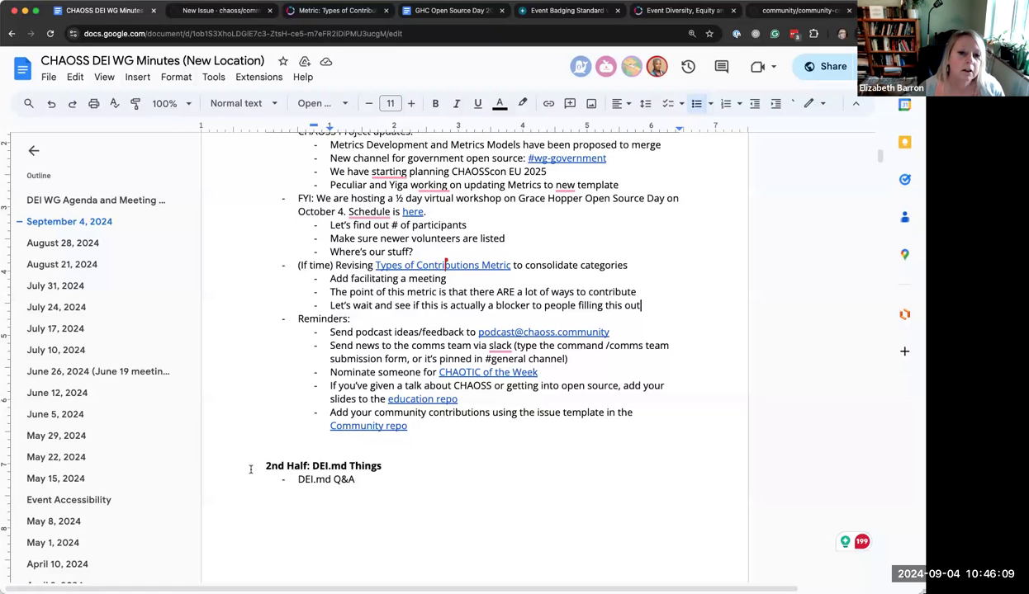
{"action": "left_click_drag", "start_coordinate": [283, 454], "coordinate": [405, 479]}
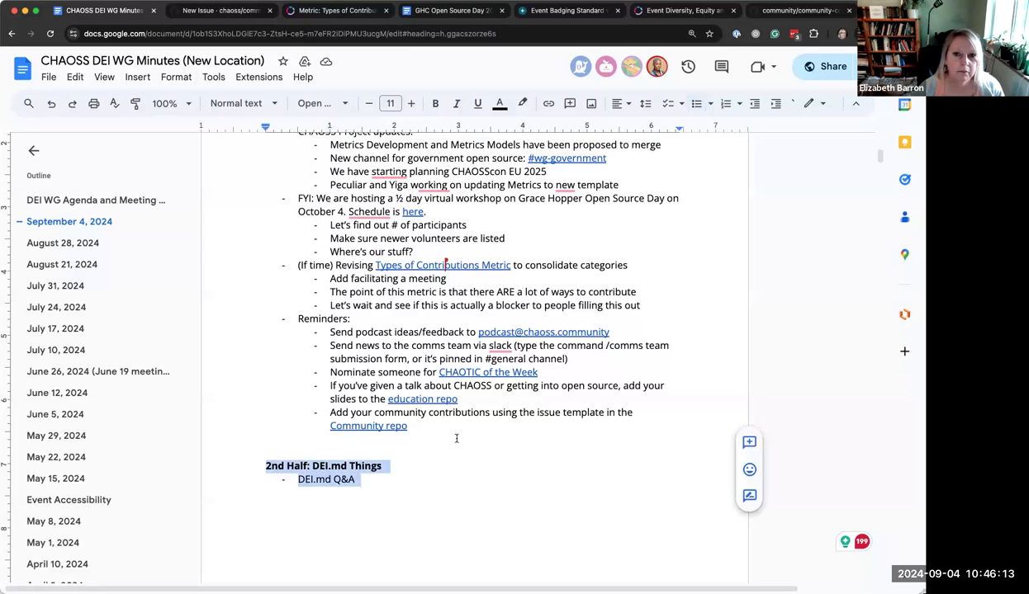
{"action": "scroll", "coordinate": [455, 439], "scroll_direction": "up", "scroll_amount": 5}
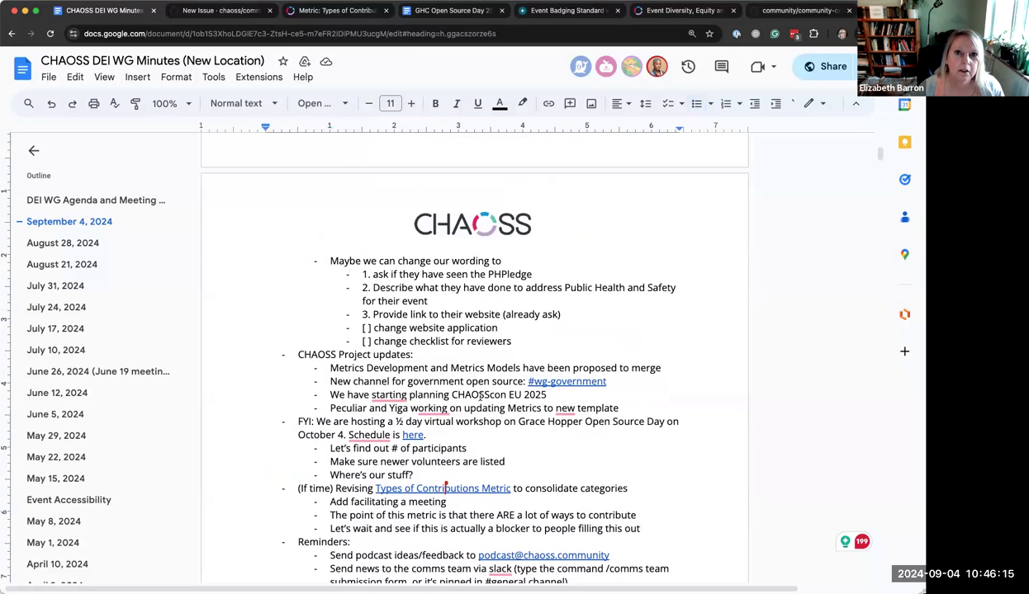